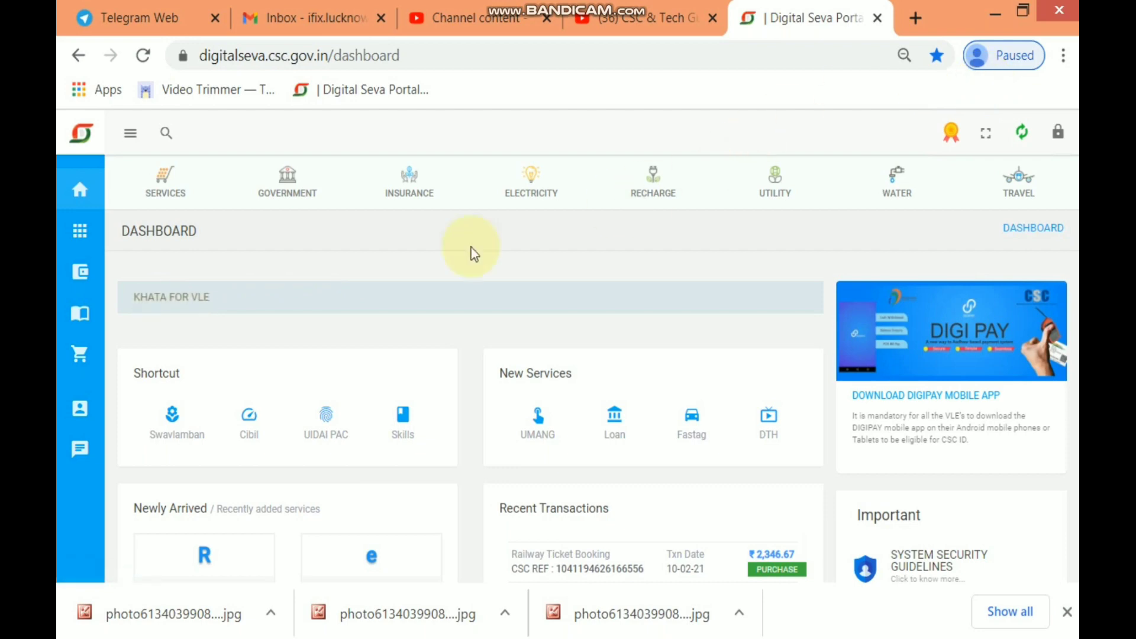
# Search the Digital Seva Portal services for 'pos'
pyautogui.scroll(-5, 531, 272)
pyautogui.scroll(5, 532, 272)
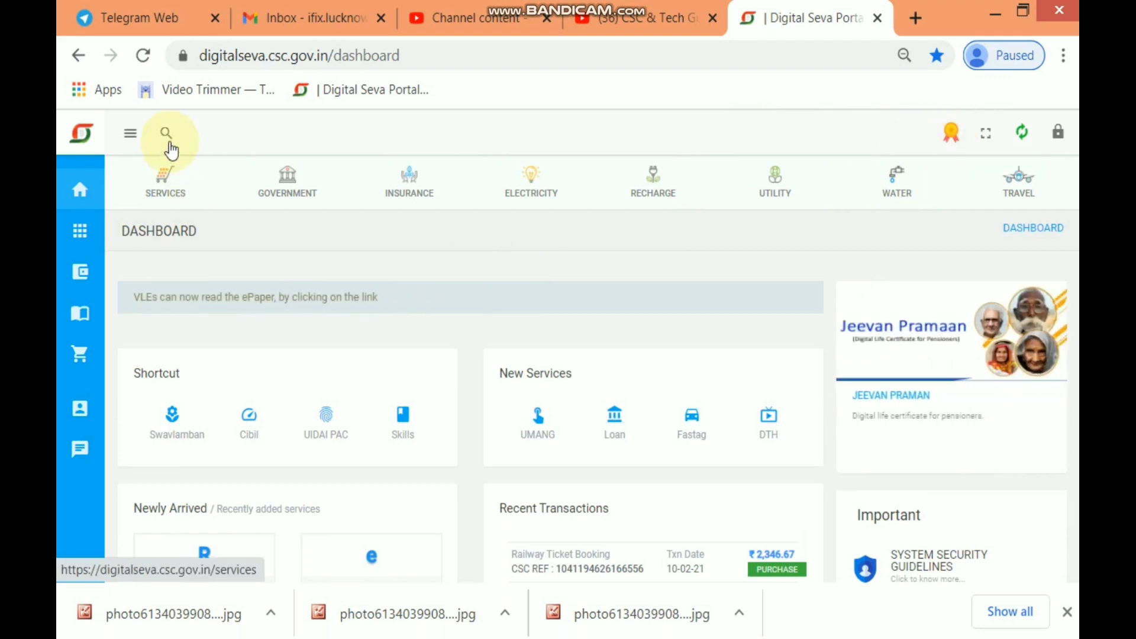
pyautogui.click(166, 132)
pyautogui.write('pos')
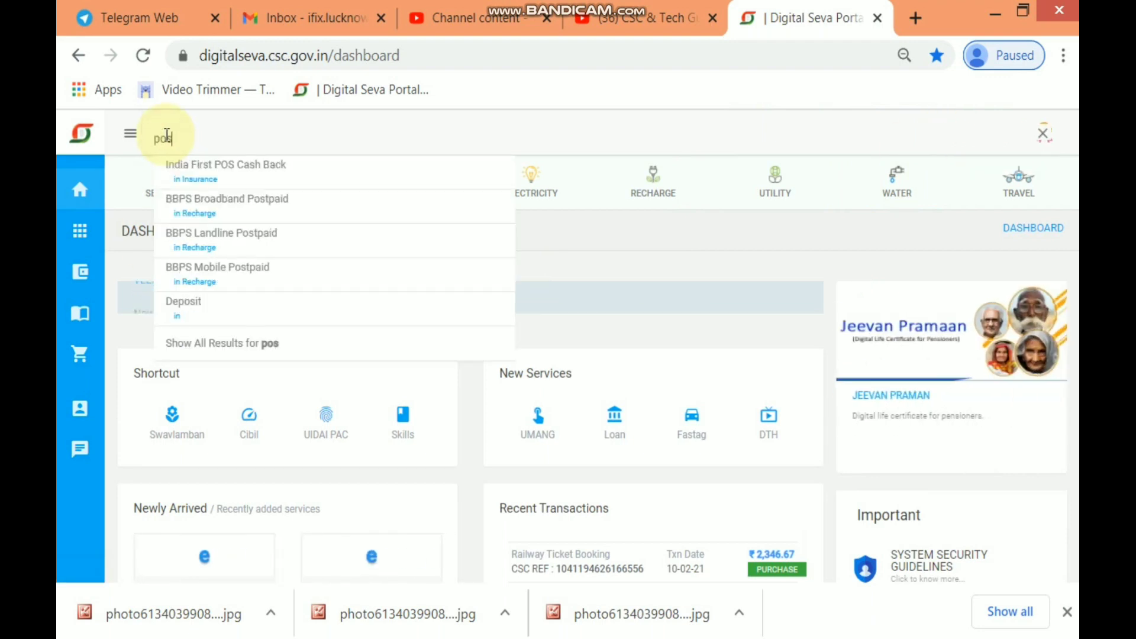
pyautogui.press('Return')
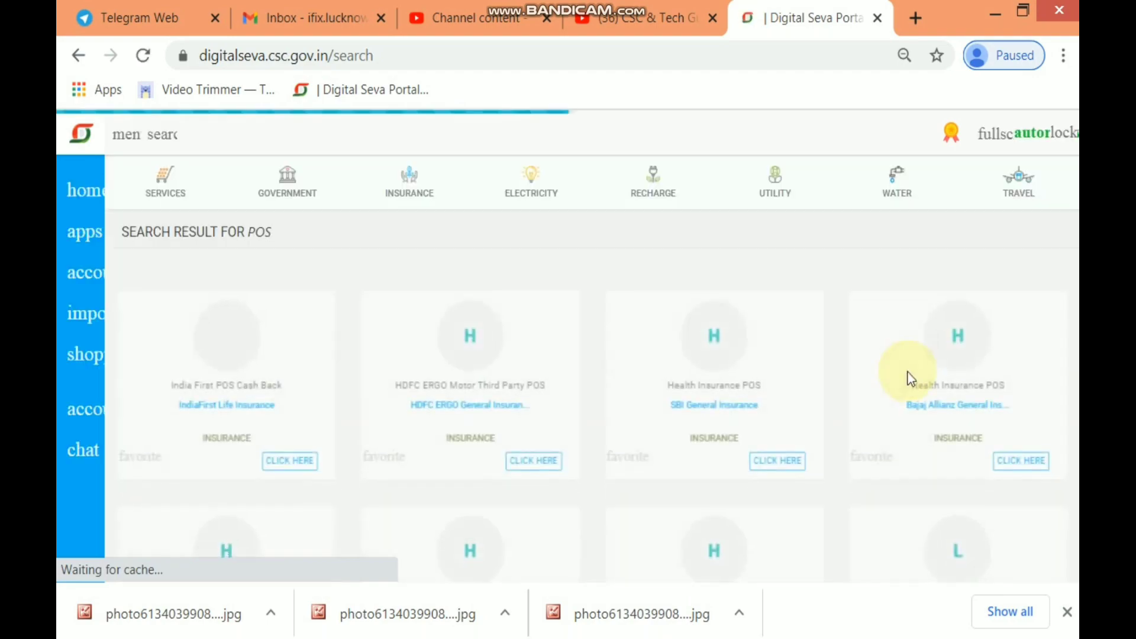
# Browse the listed insurance POS services, then return to the portal dashboard
pyautogui.scroll(-5, 886, 367)
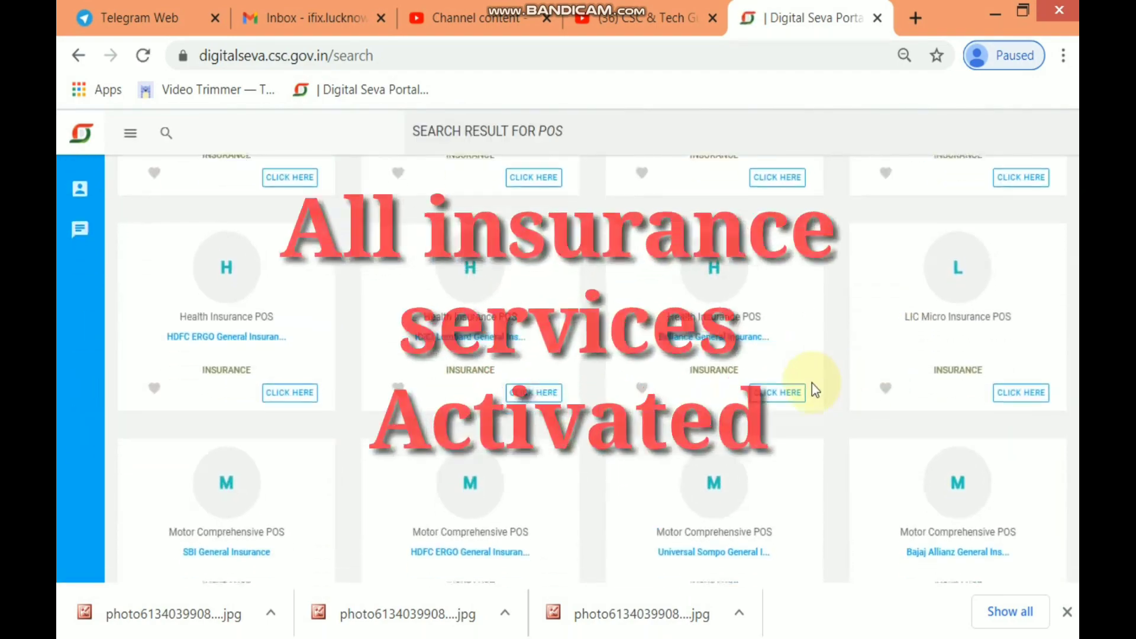
pyautogui.scroll(-2, 815, 383)
pyautogui.scroll(-5, 812, 385)
pyautogui.scroll(10, 812, 384)
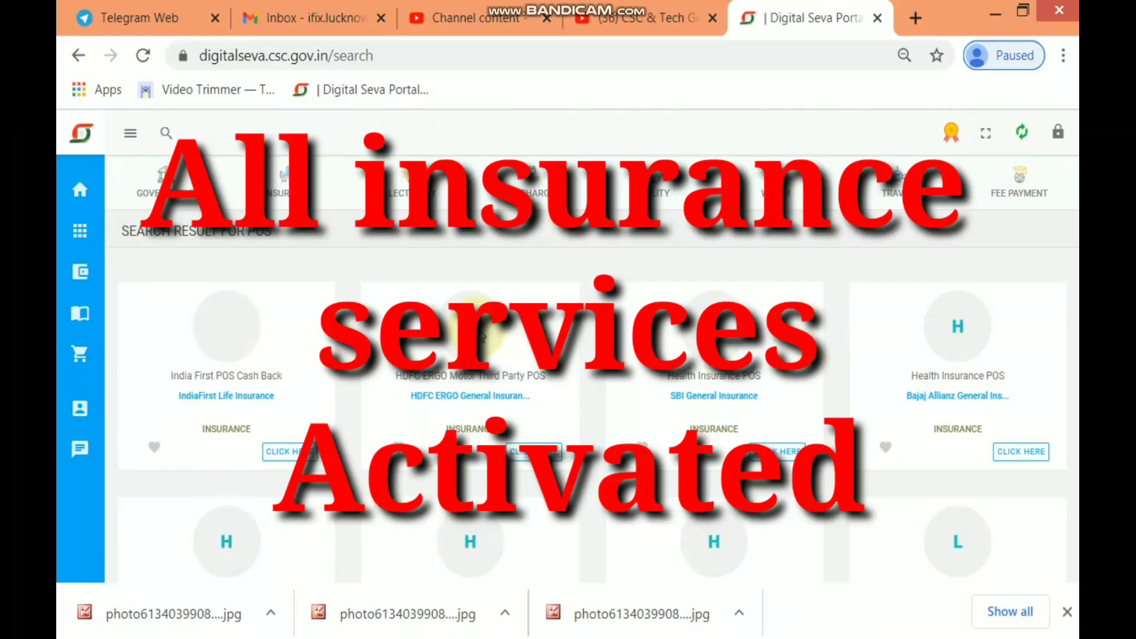
pyautogui.scroll(-10, 395, 381)
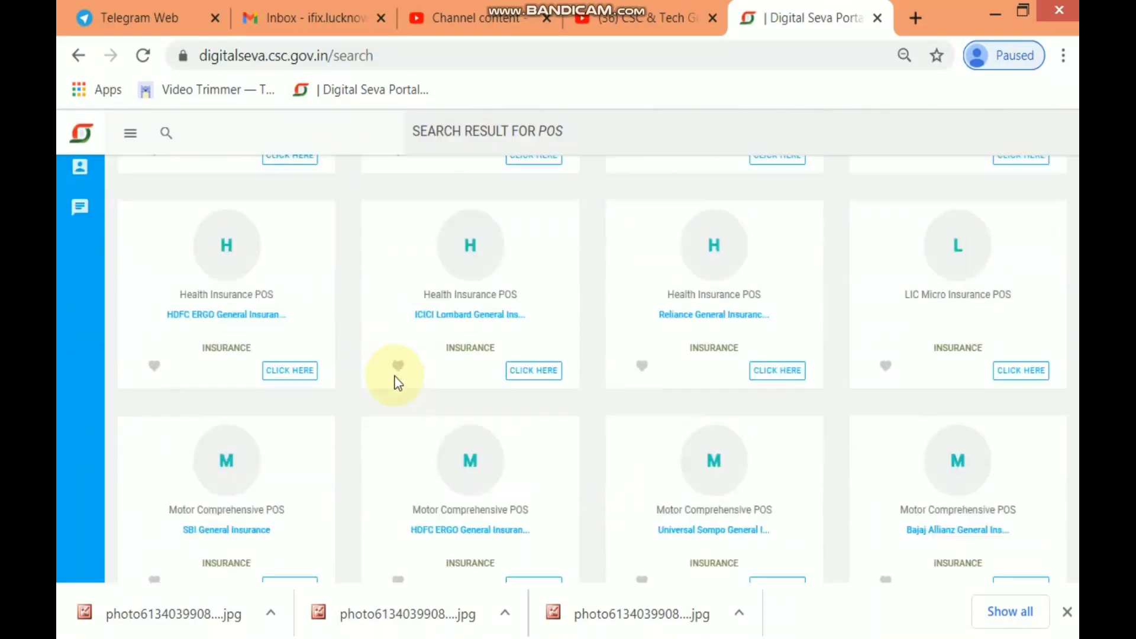
pyautogui.scroll(10, 395, 381)
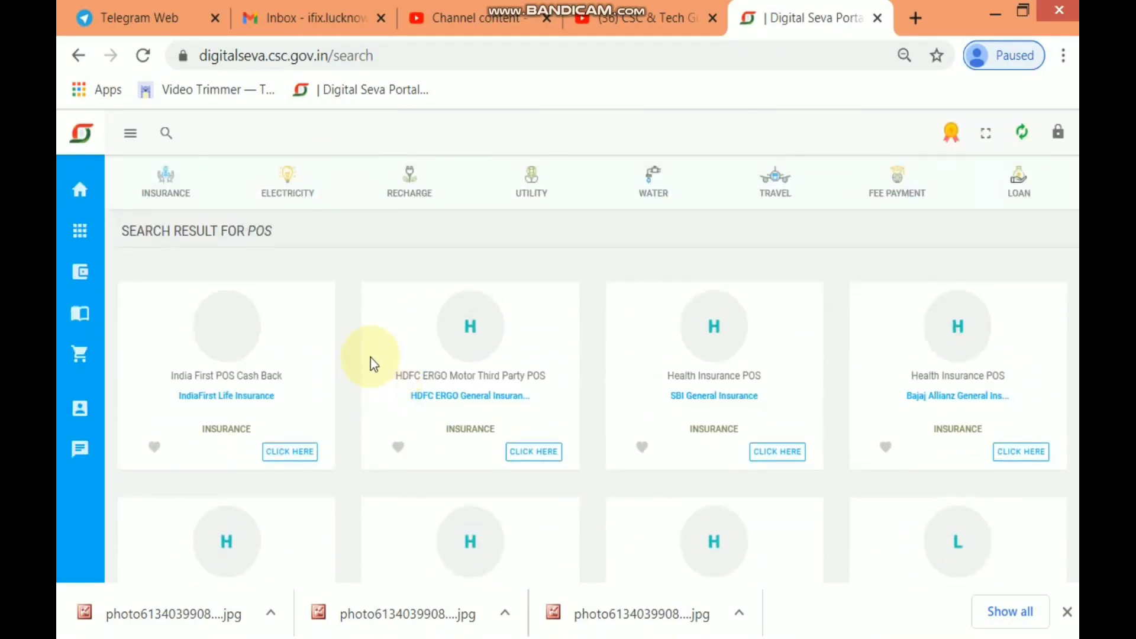
pyautogui.scroll(-1, 693, 431)
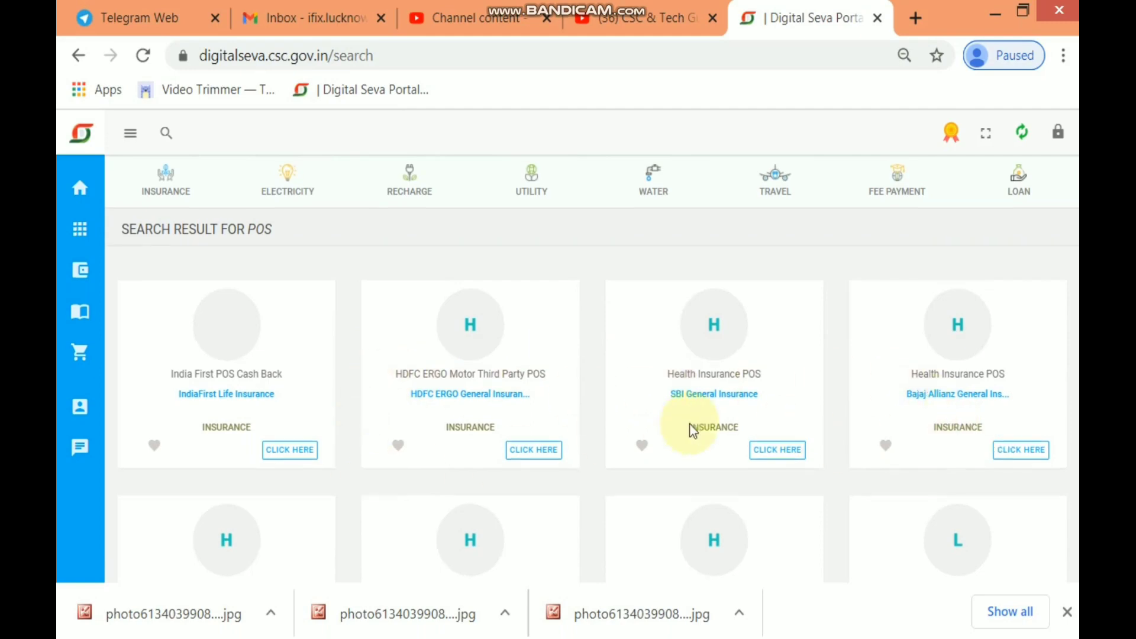
pyautogui.scroll(-6, 691, 424)
pyautogui.scroll(6, 687, 426)
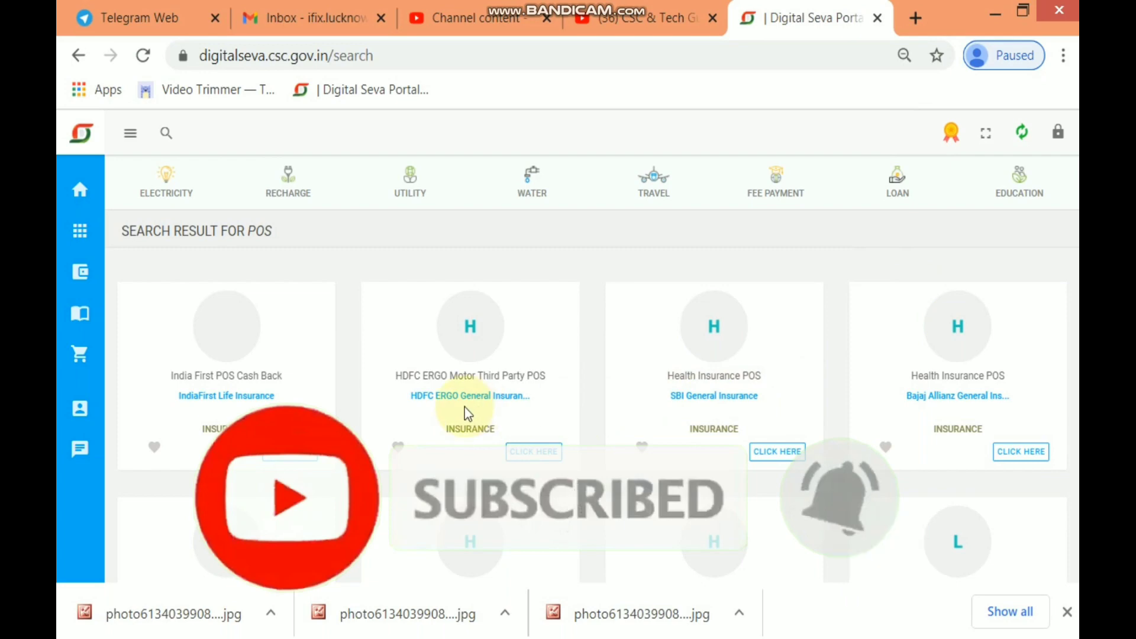
pyautogui.scroll(-3, 468, 413)
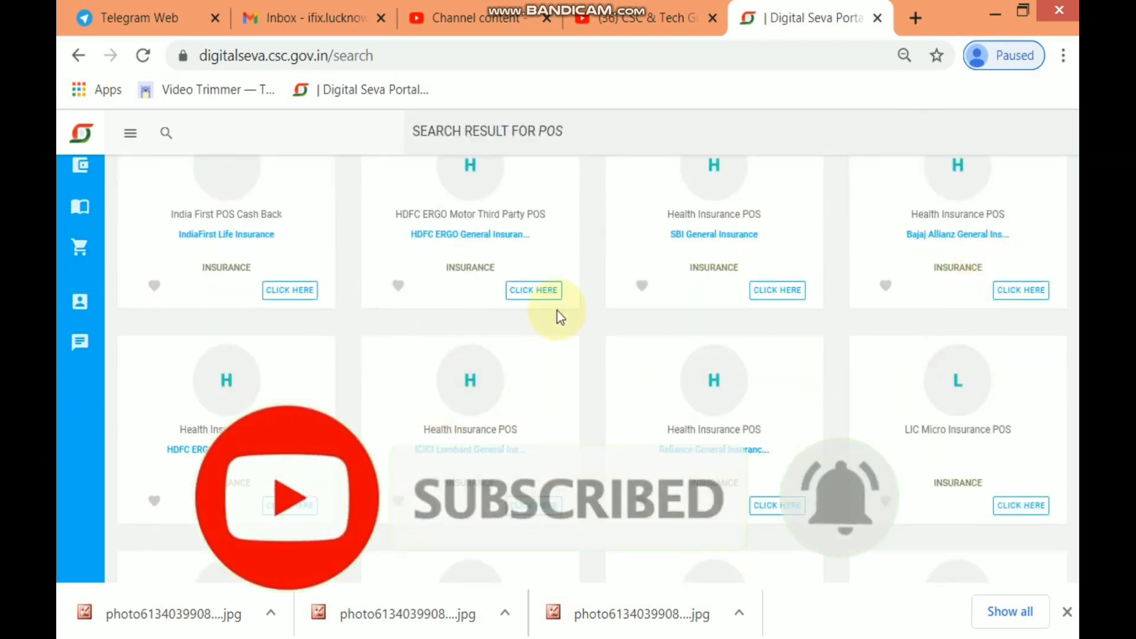
pyautogui.scroll(3, 391, 287)
pyautogui.scroll(-7, 359, 355)
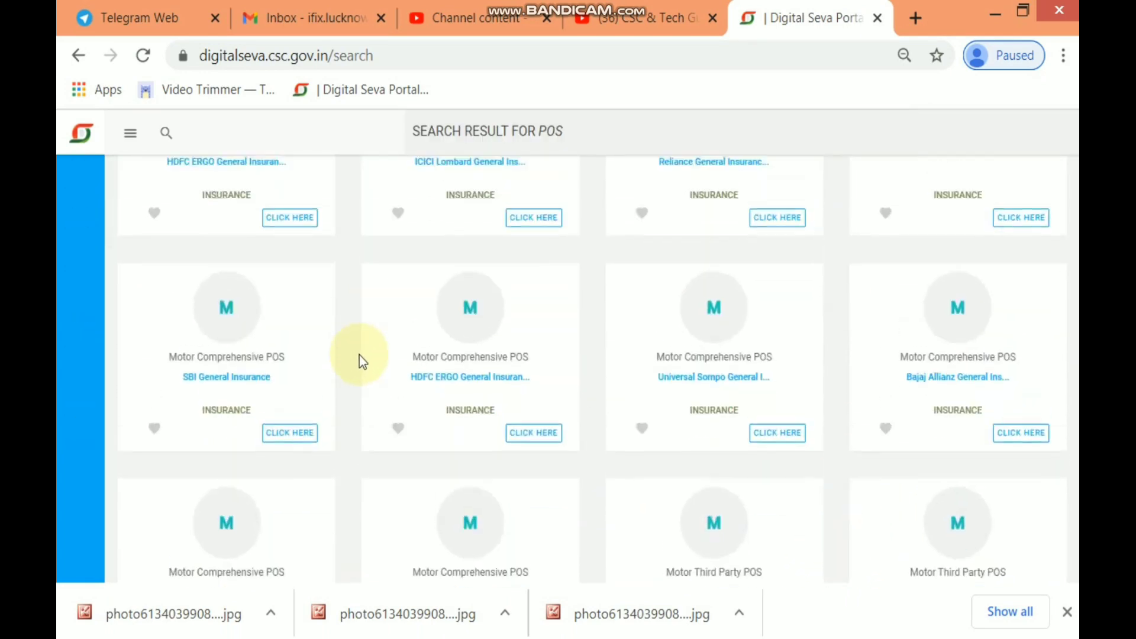
pyautogui.scroll(7, 360, 355)
pyautogui.scroll(-7, 360, 355)
pyautogui.scroll(7, 359, 355)
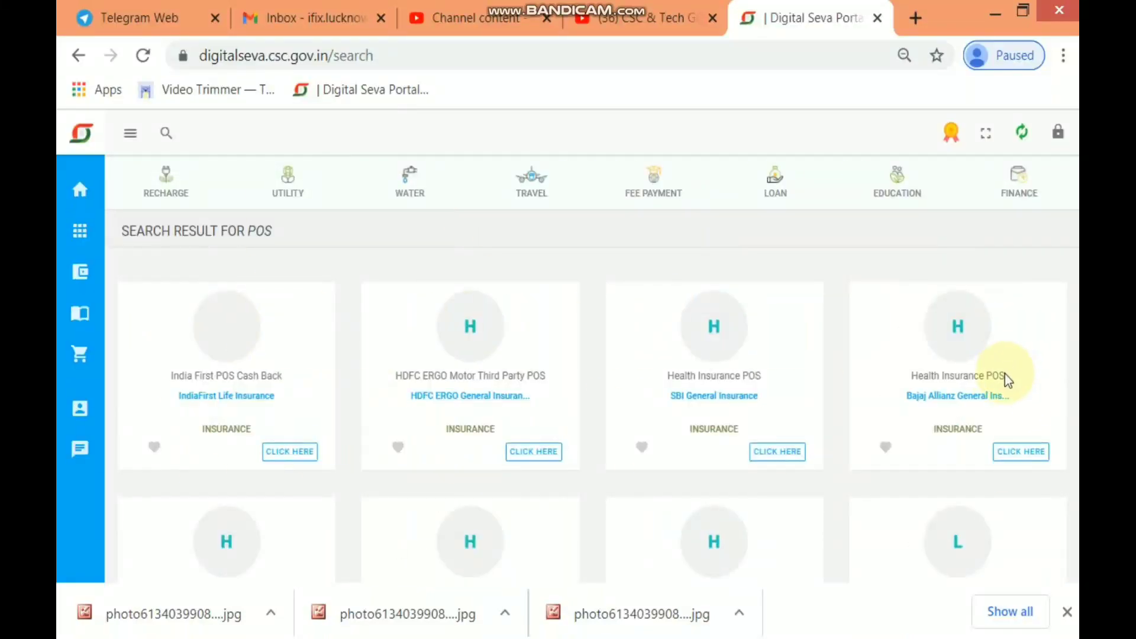
pyautogui.scroll(-7, 1008, 380)
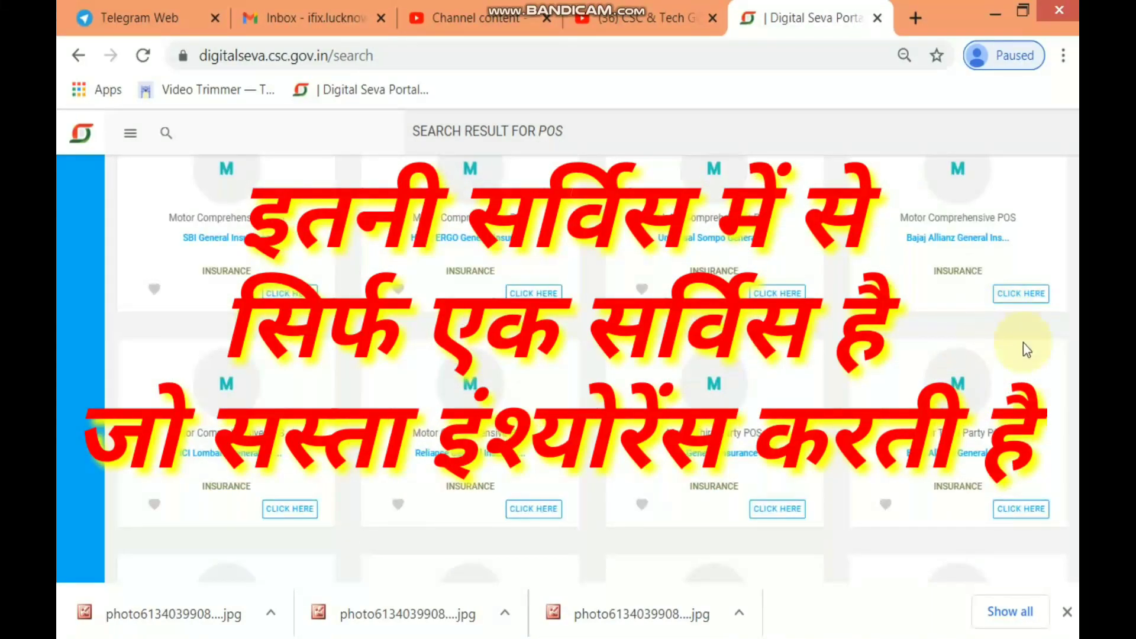
pyautogui.scroll(-6, 387, 432)
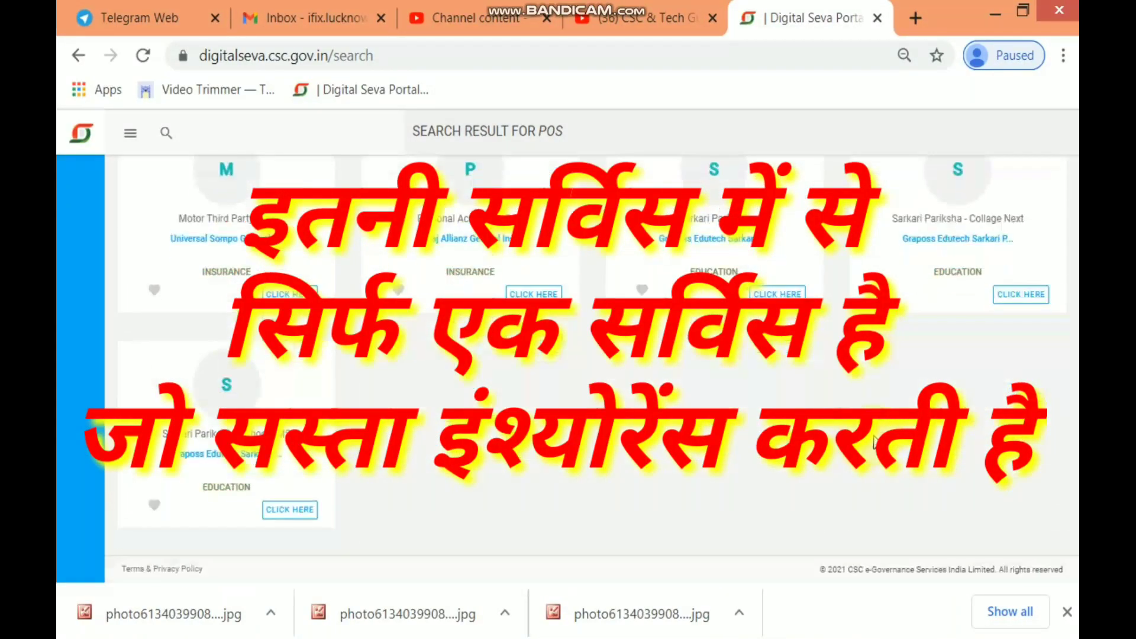
pyautogui.scroll(10, 757, 452)
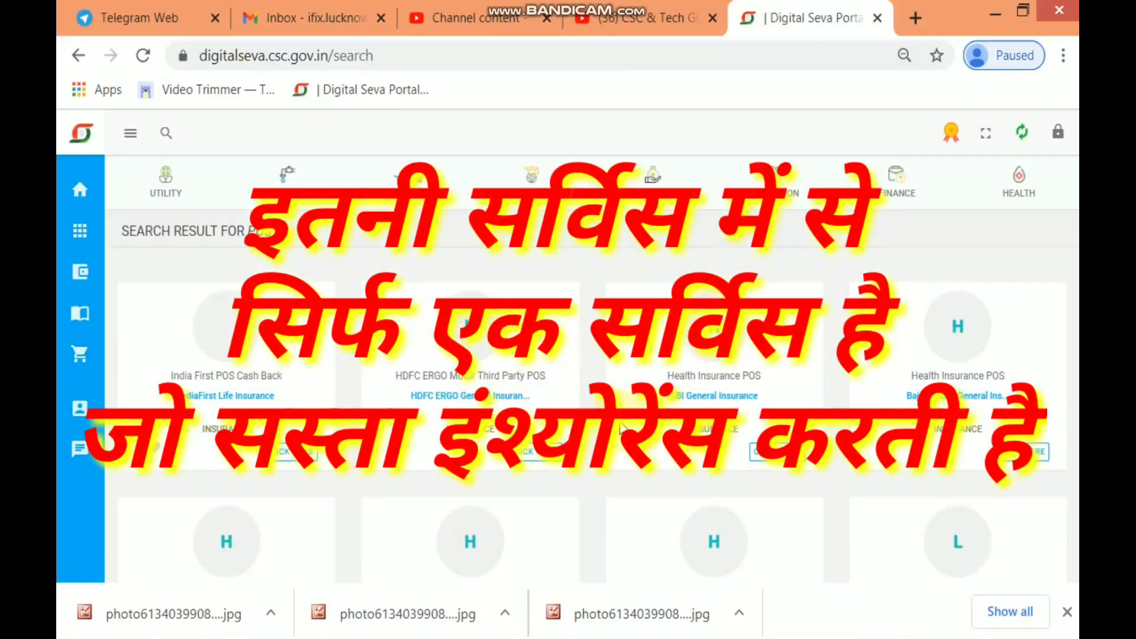
pyautogui.scroll(-3, 616, 449)
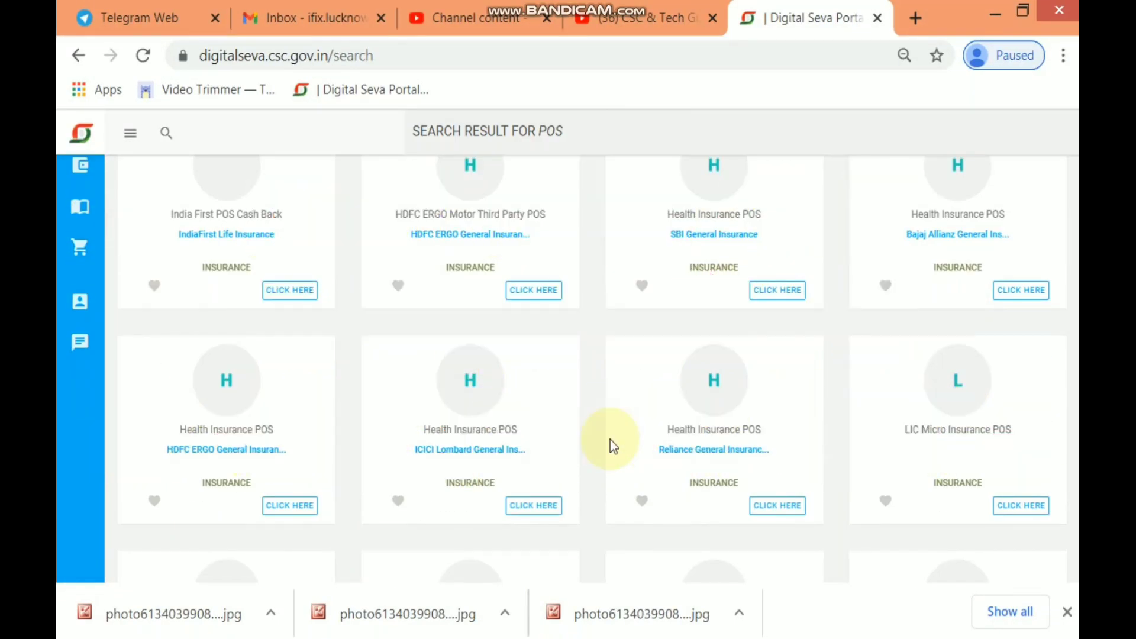
pyautogui.scroll(3, 660, 316)
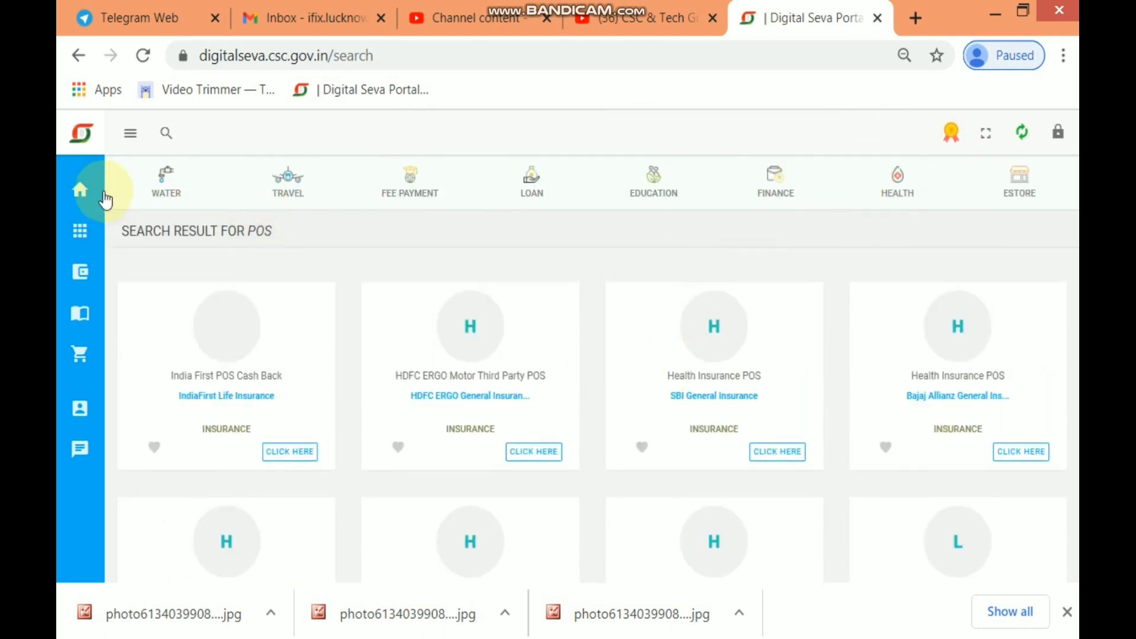
pyautogui.click(78, 193)
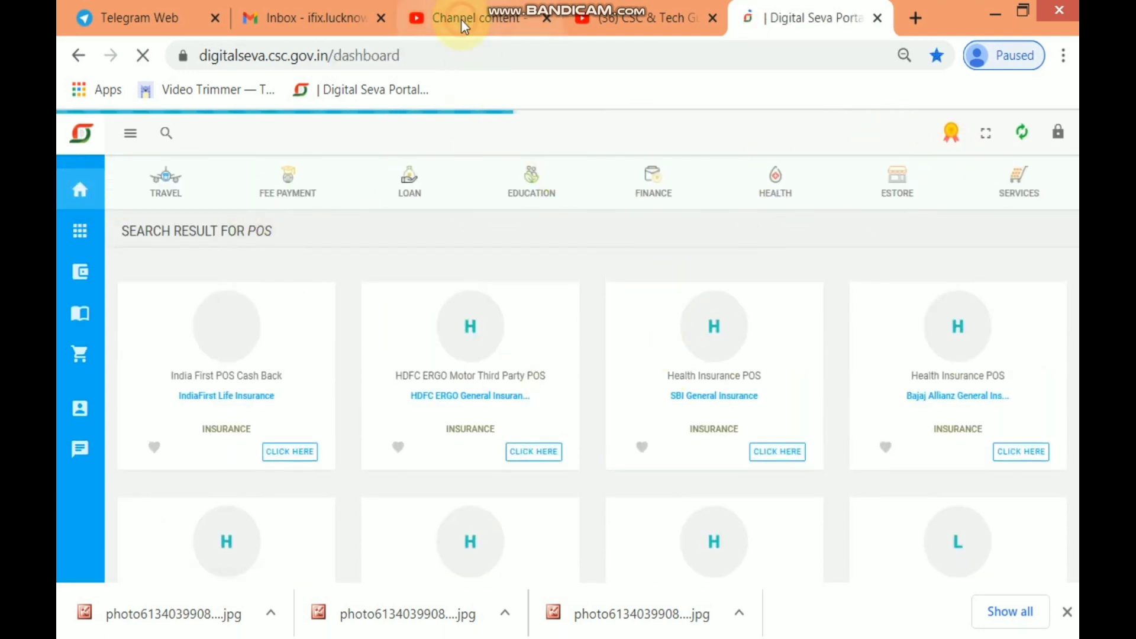
# Open the How to Pass CSC Insurance Exam video's public link from Channel content
pyautogui.click(459, 19)
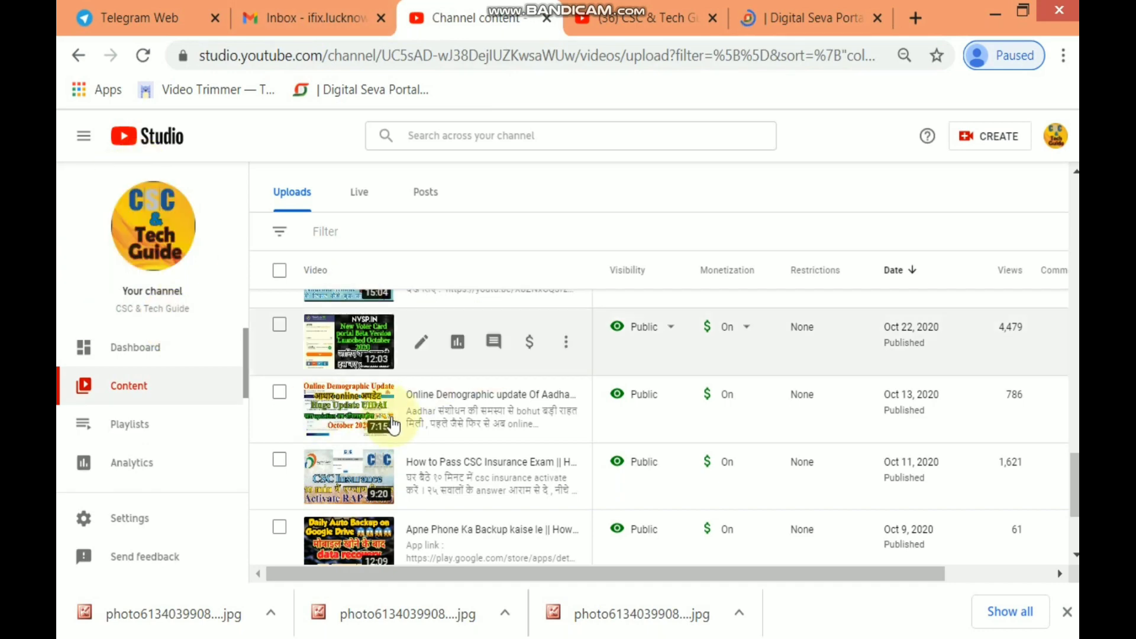
pyautogui.click(341, 478)
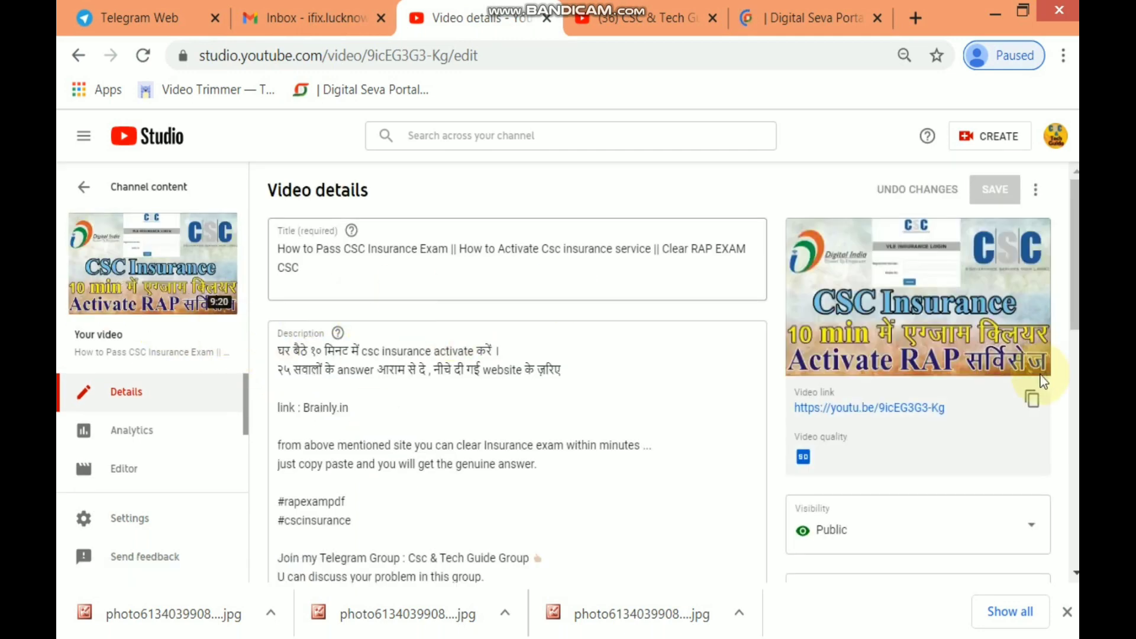
pyautogui.click(865, 409)
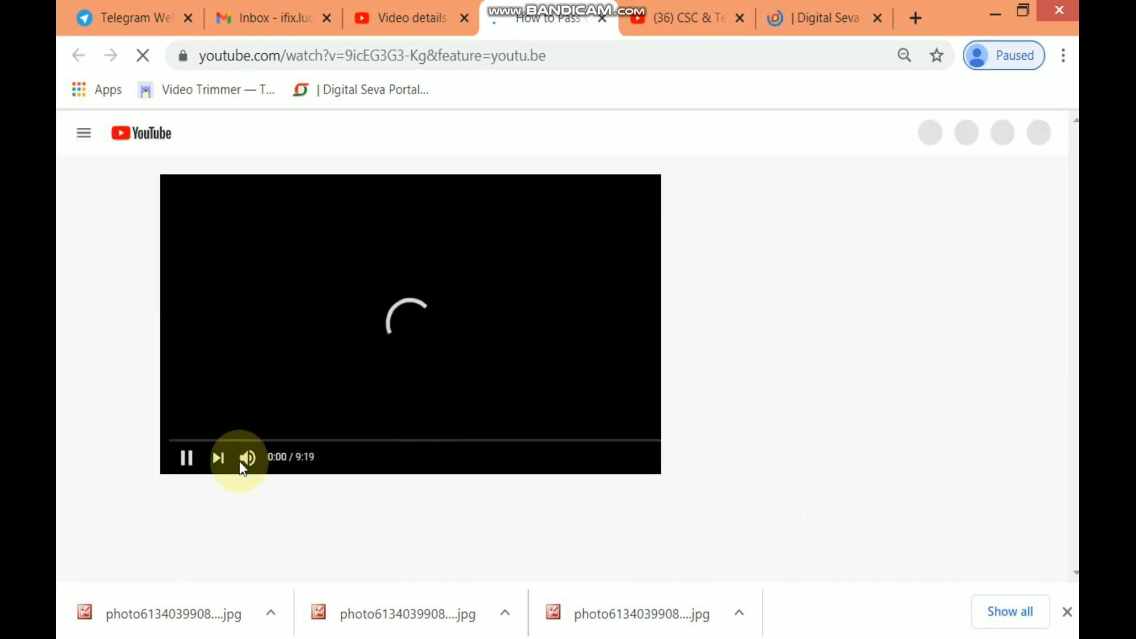
# Mute the CSC Insurance exam video while it plays, then go back to Digital Seva
pyautogui.click(243, 463)
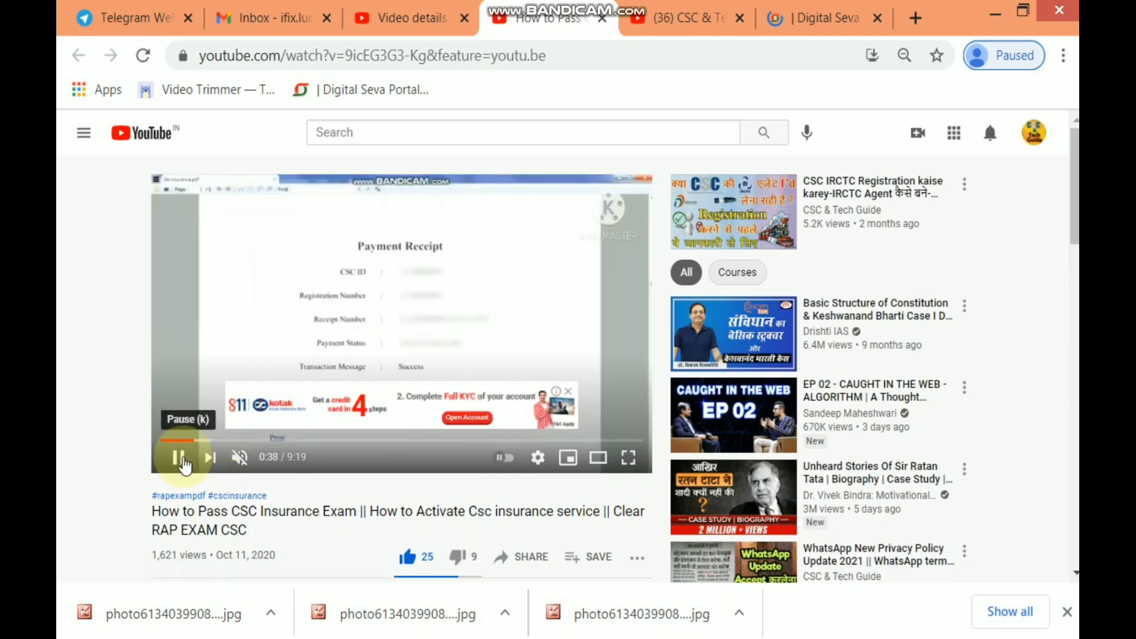
pyautogui.click(796, 19)
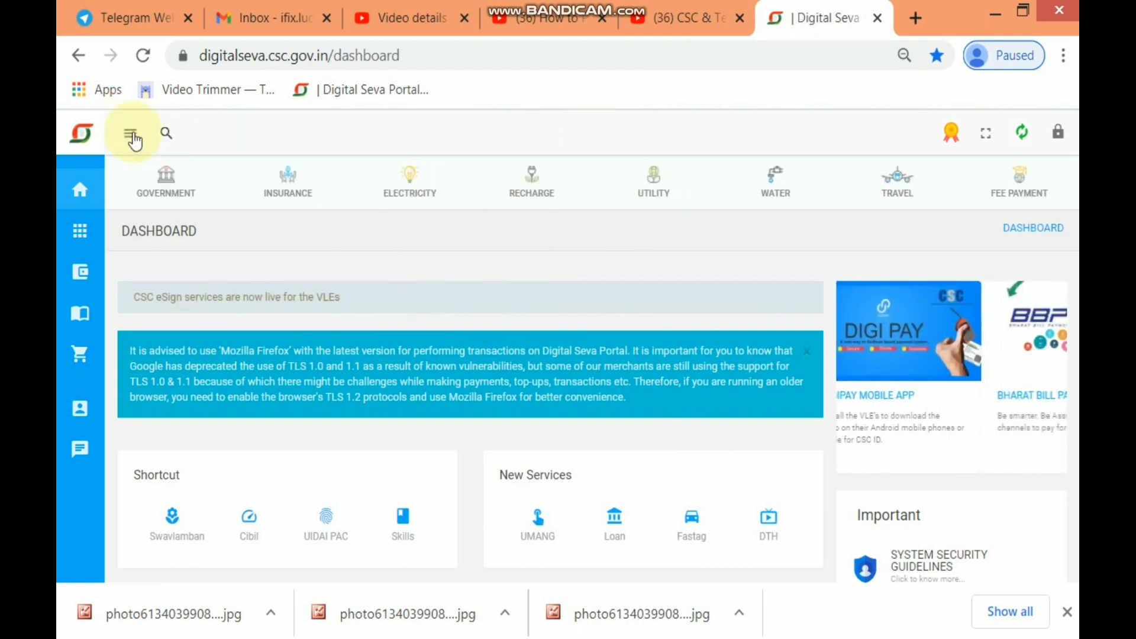
# Search 'pos' again and scroll to the Motor Comprehensive POS services from several insurers
pyautogui.click(173, 139)
pyautogui.write('p')
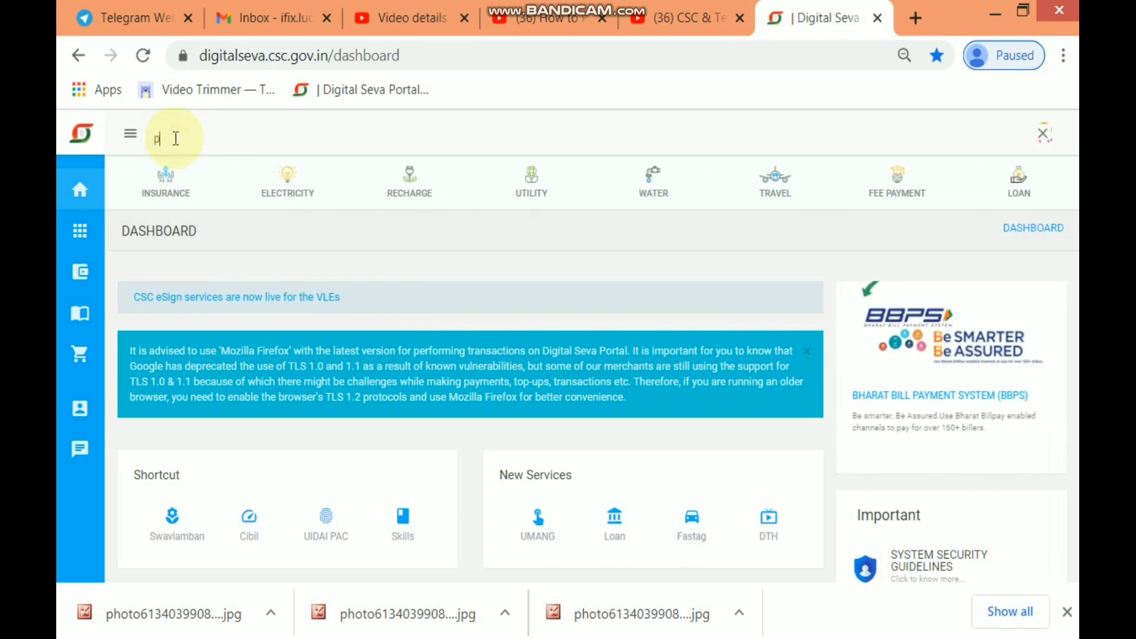
pyautogui.write('os')
pyautogui.press('Return')
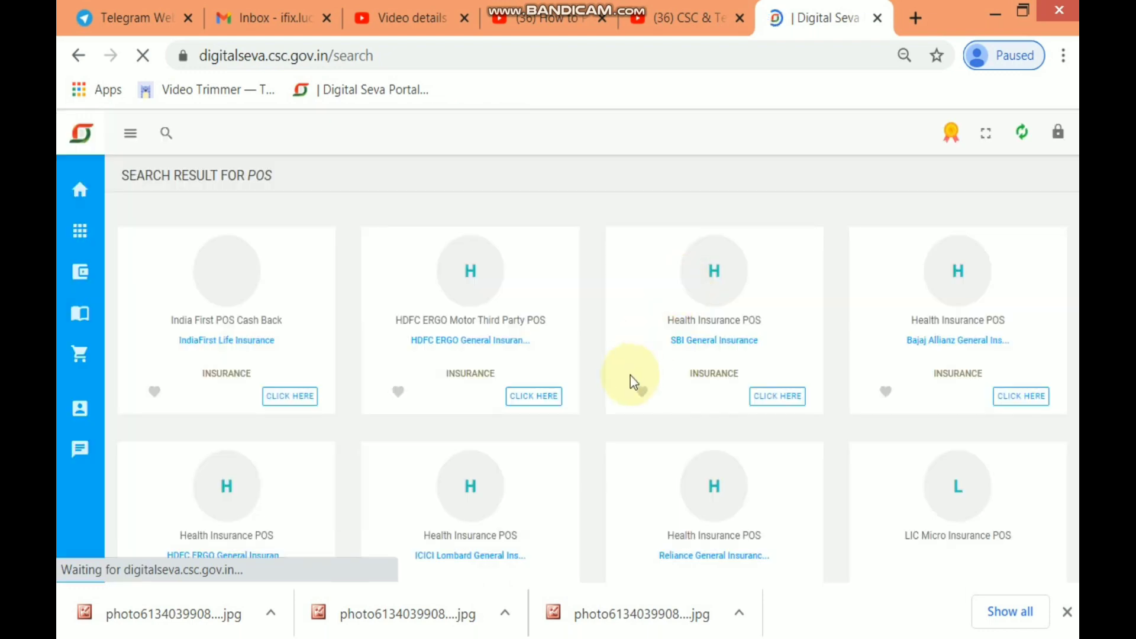
pyautogui.scroll(-2, 616, 414)
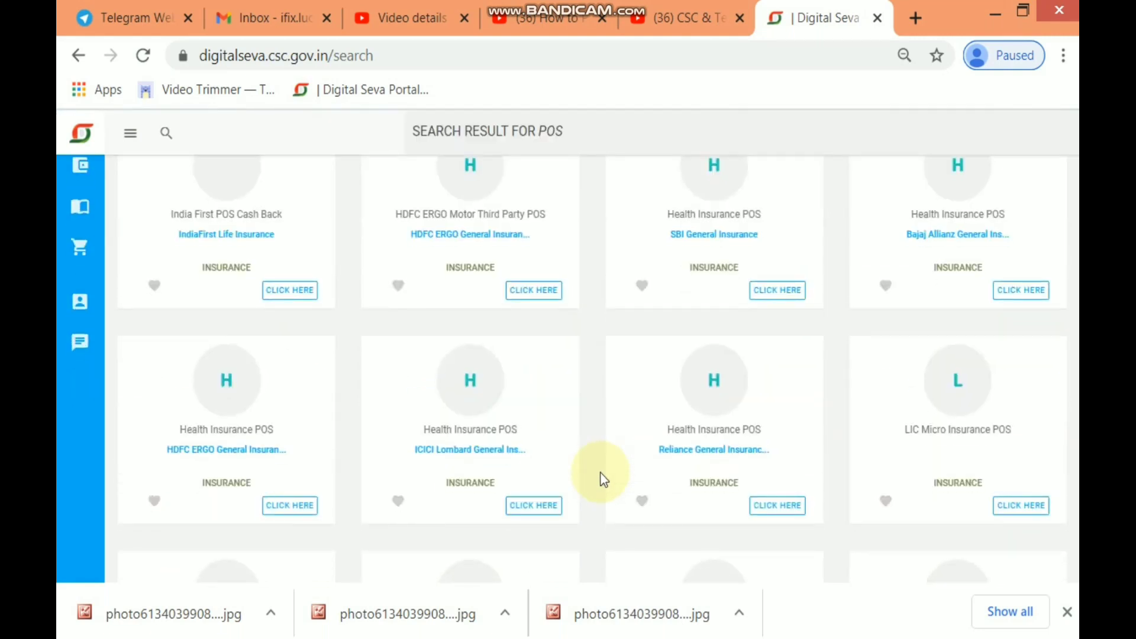
pyautogui.scroll(-3, 601, 474)
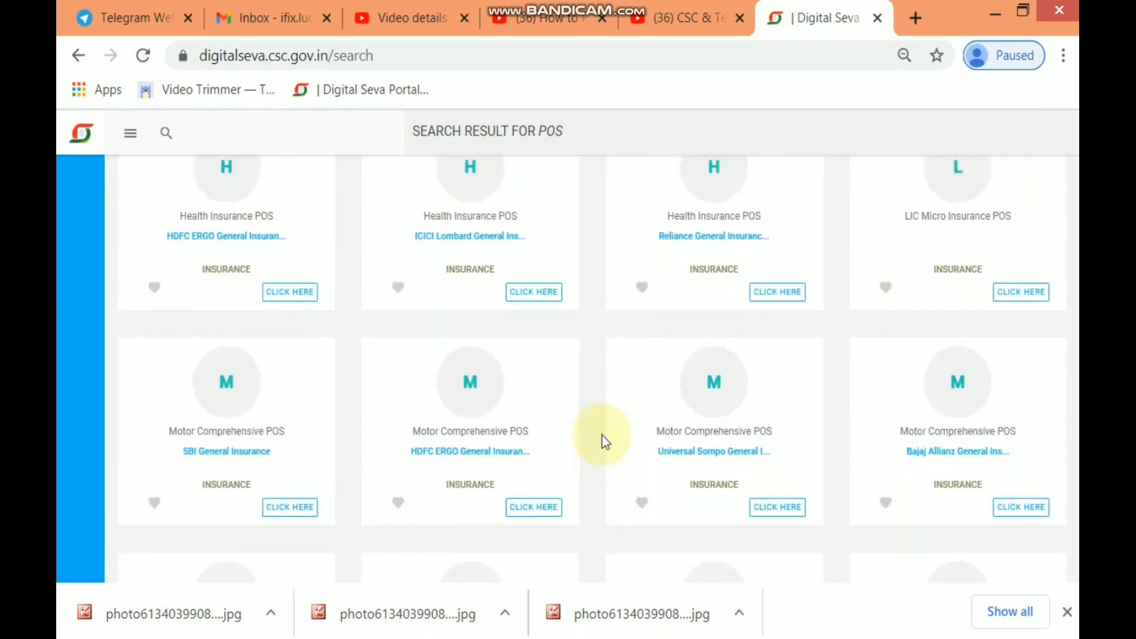
pyautogui.scroll(5, 602, 435)
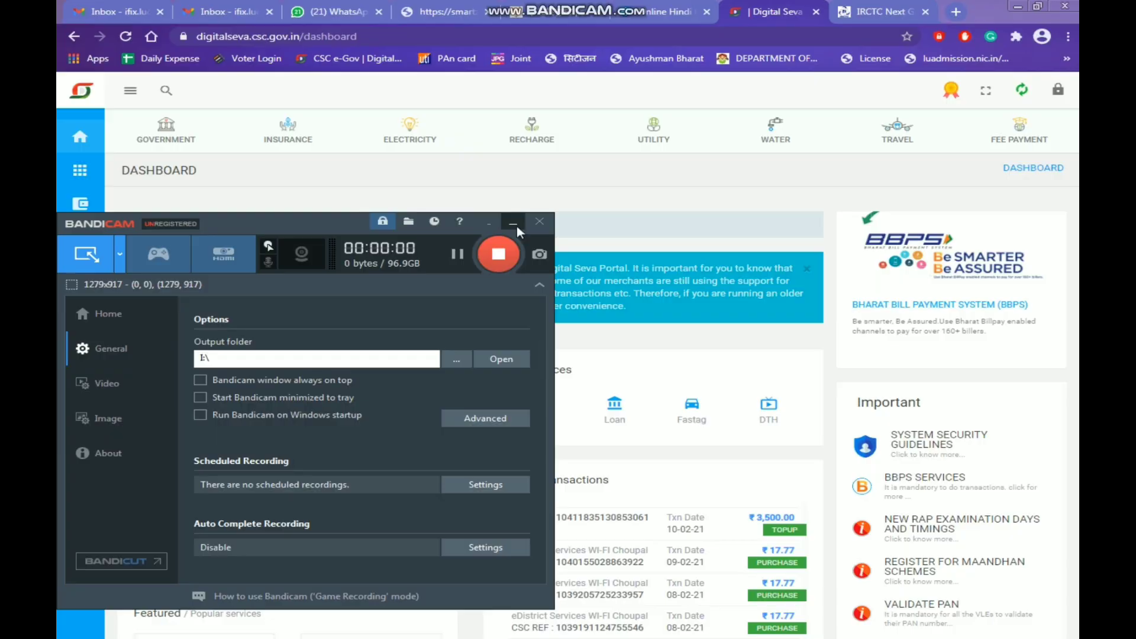
pyautogui.click(518, 225)
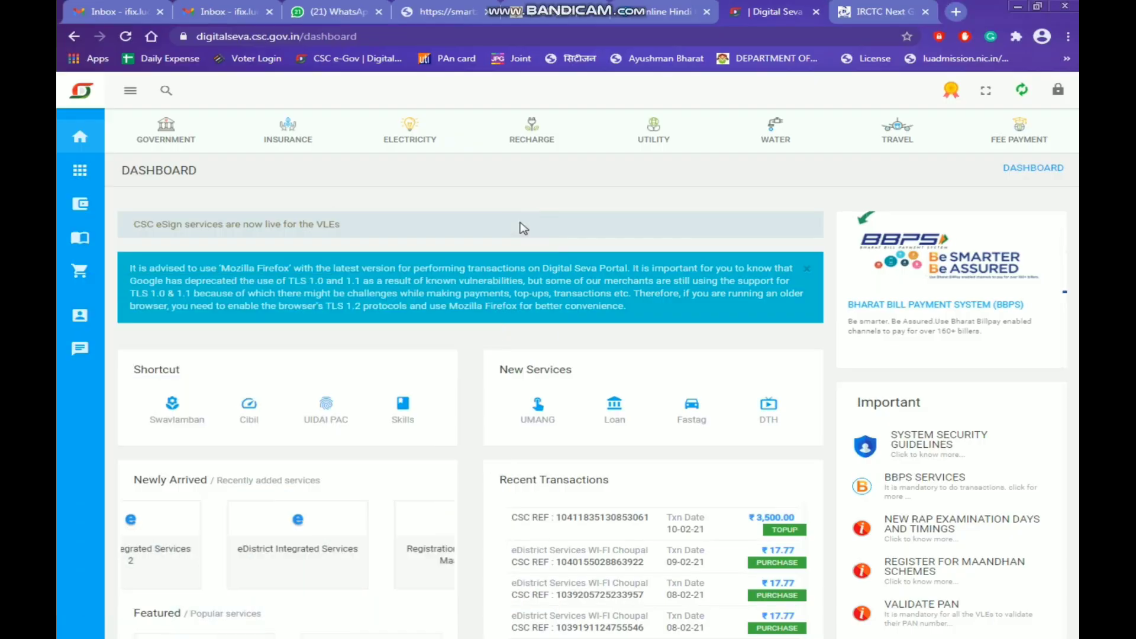
pyautogui.click(806, 270)
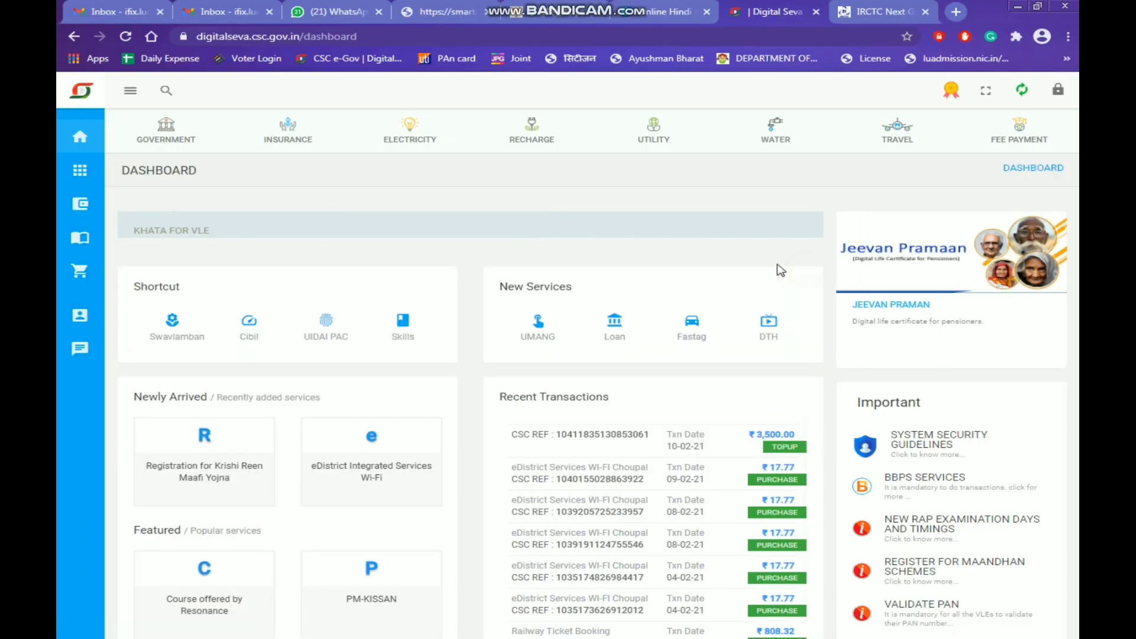
pyautogui.moveTo(80, 204)
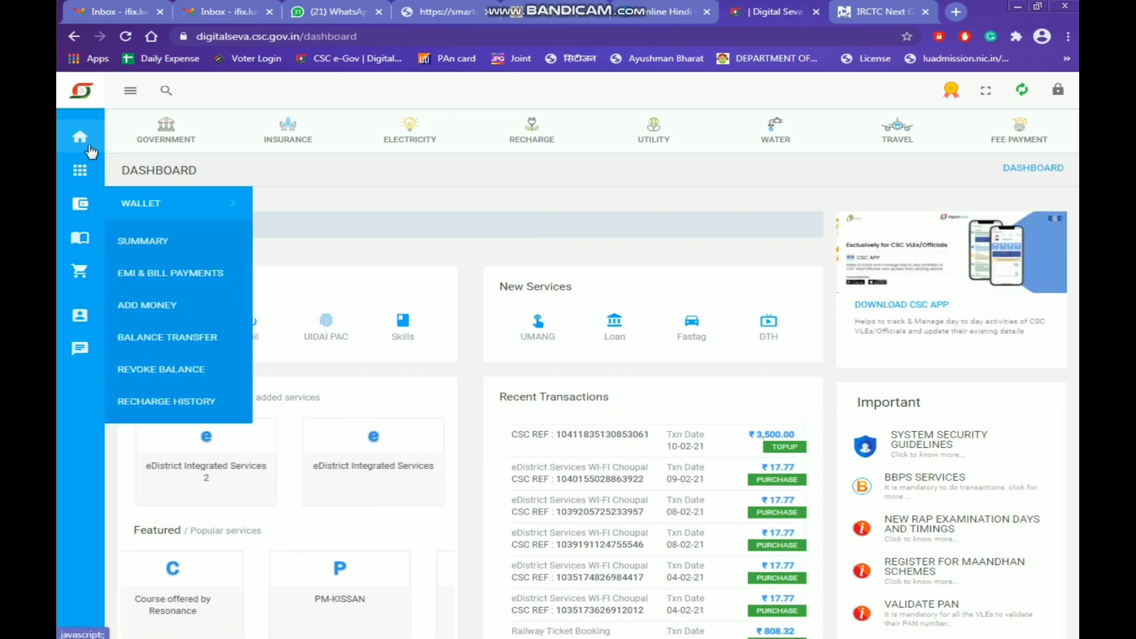
pyautogui.click(150, 244)
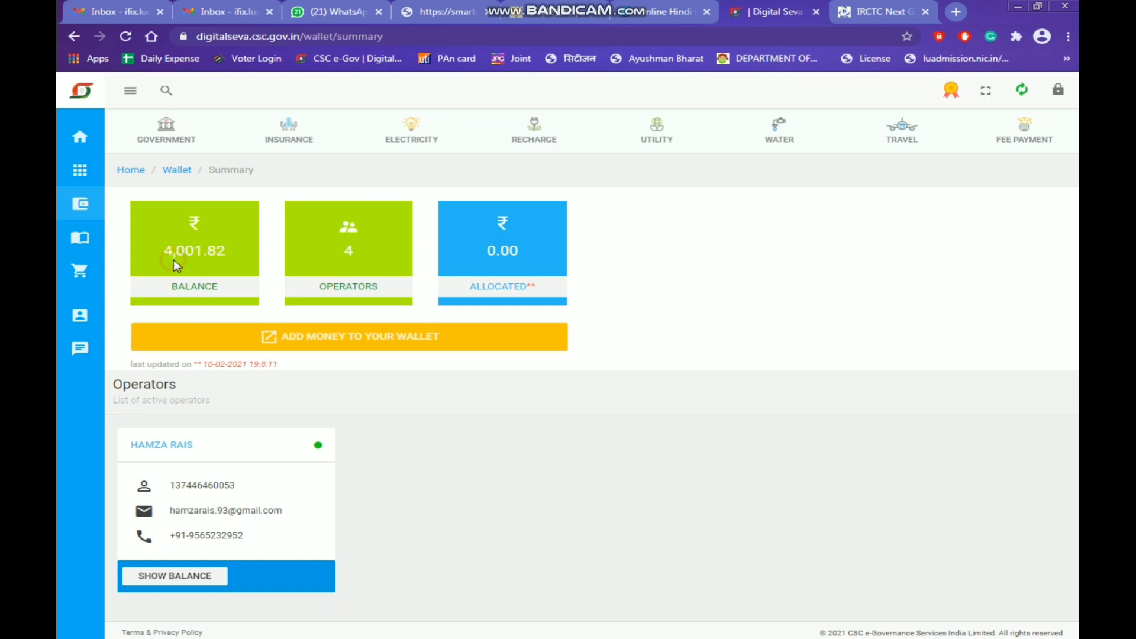
pyautogui.click(84, 139)
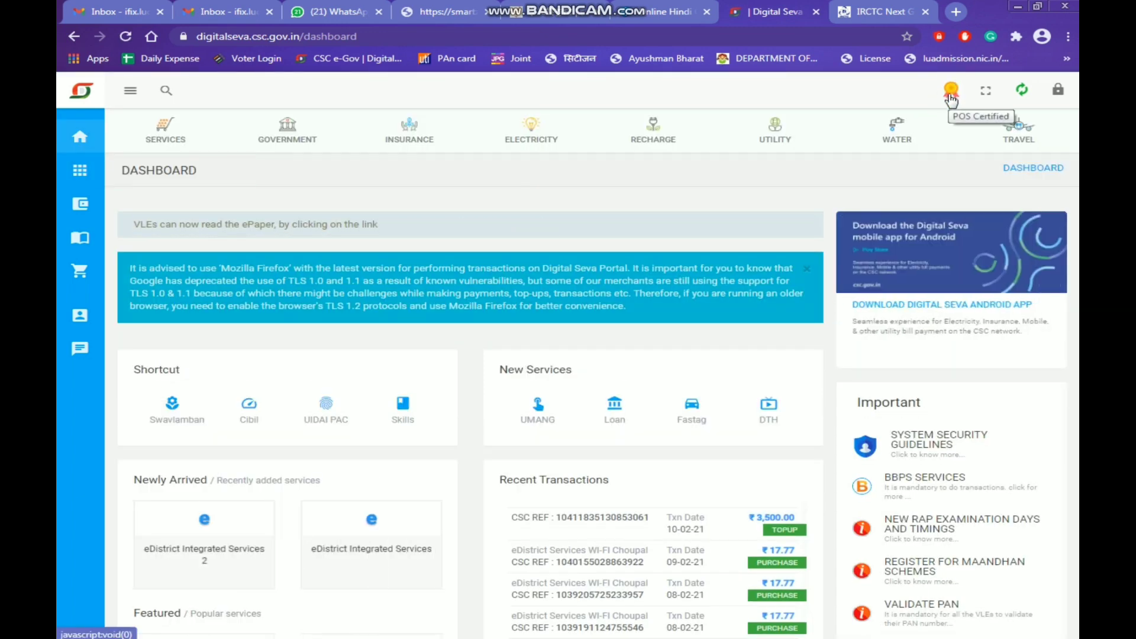
# Search 'pos' and launch the Reliance General Insurance POS service from its card
pyautogui.click(167, 92)
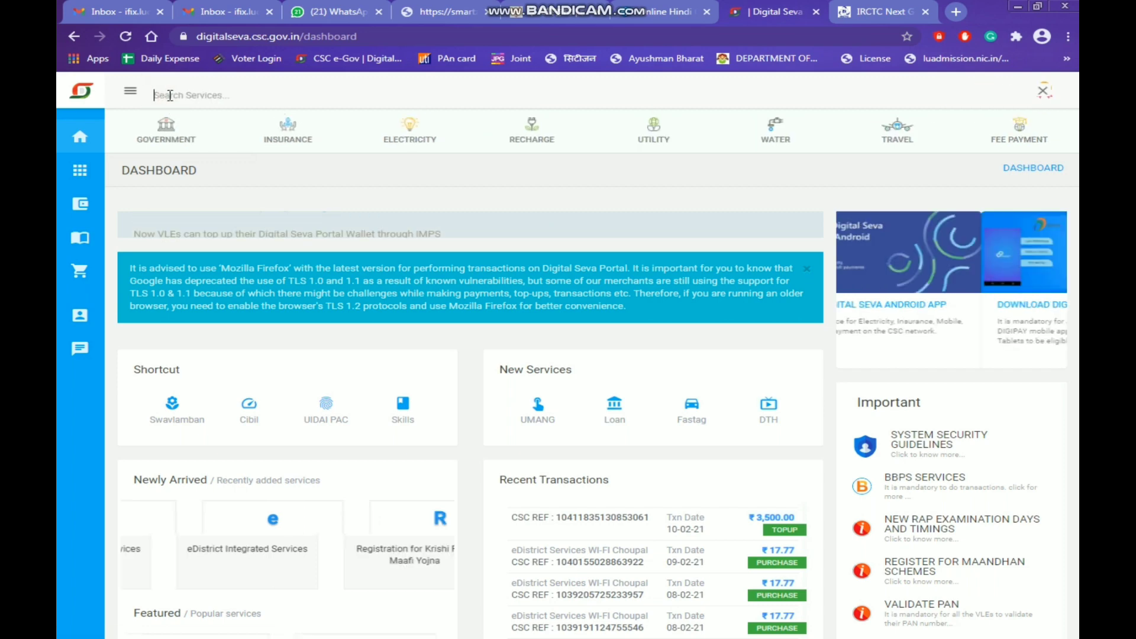
pyautogui.write('pos')
pyautogui.press('Return')
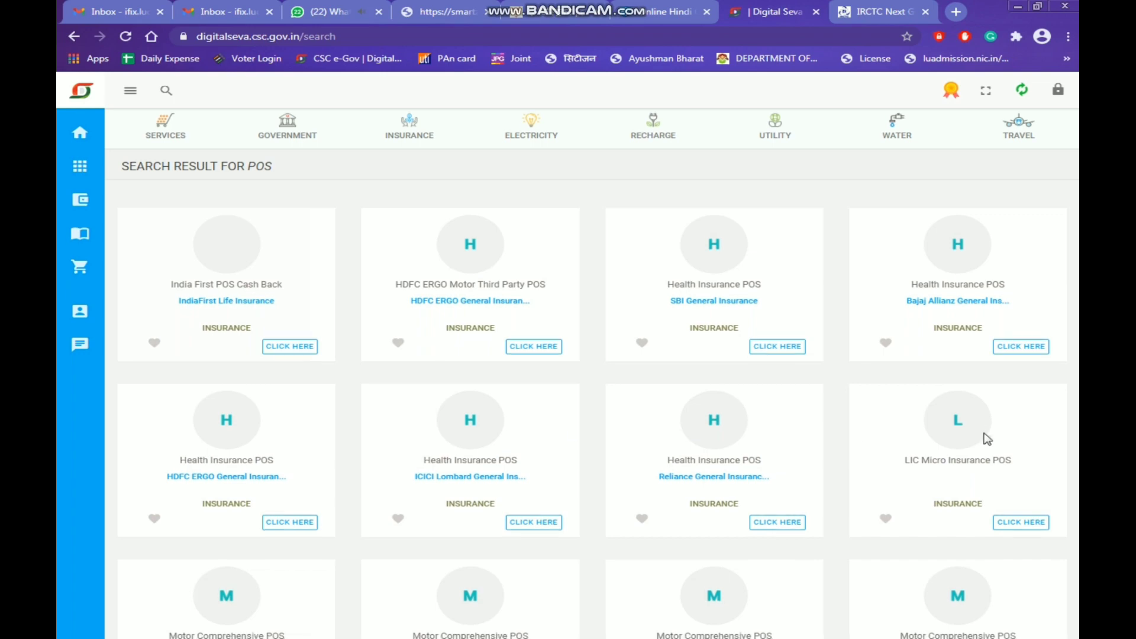
pyautogui.scroll(-5, 985, 439)
pyautogui.scroll(-5, 287, 472)
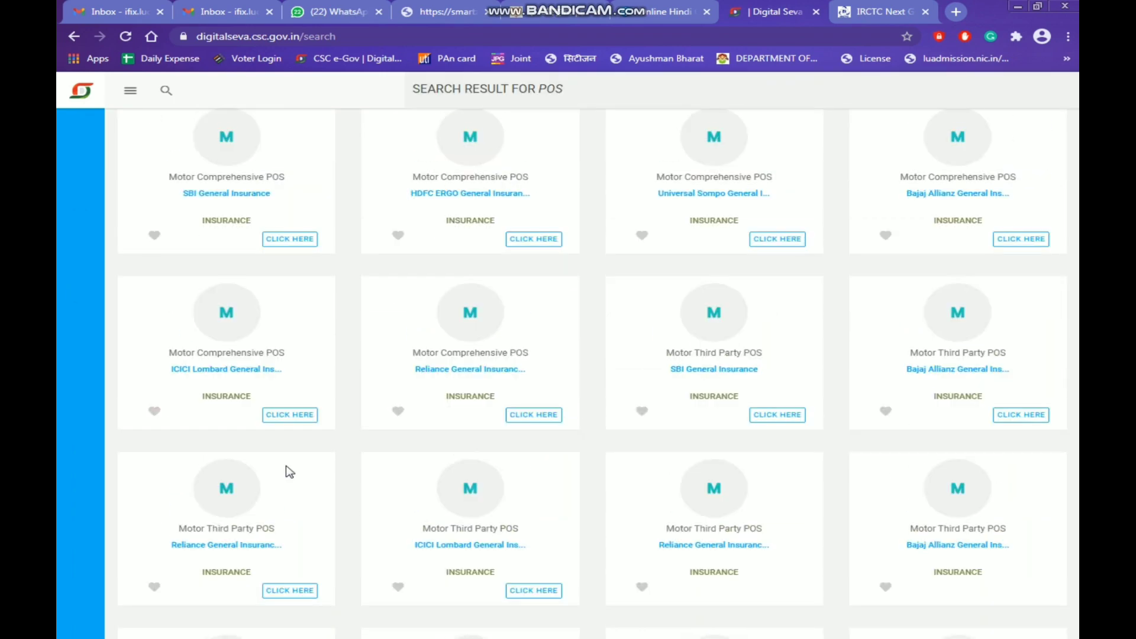
pyautogui.scroll(-3, 933, 503)
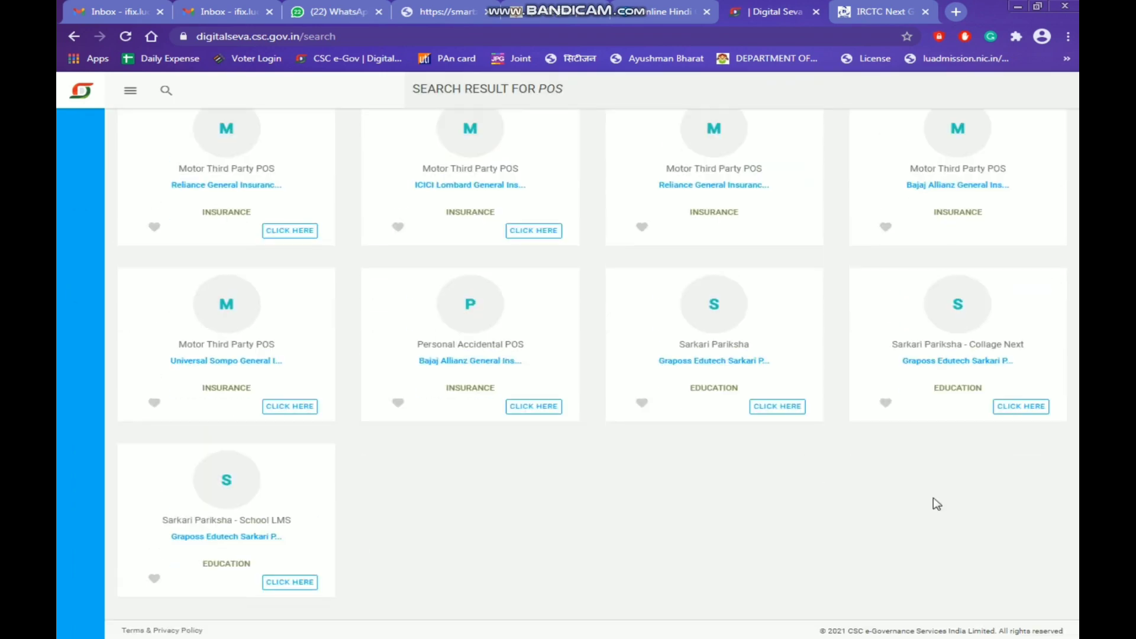
pyautogui.scroll(12, 819, 492)
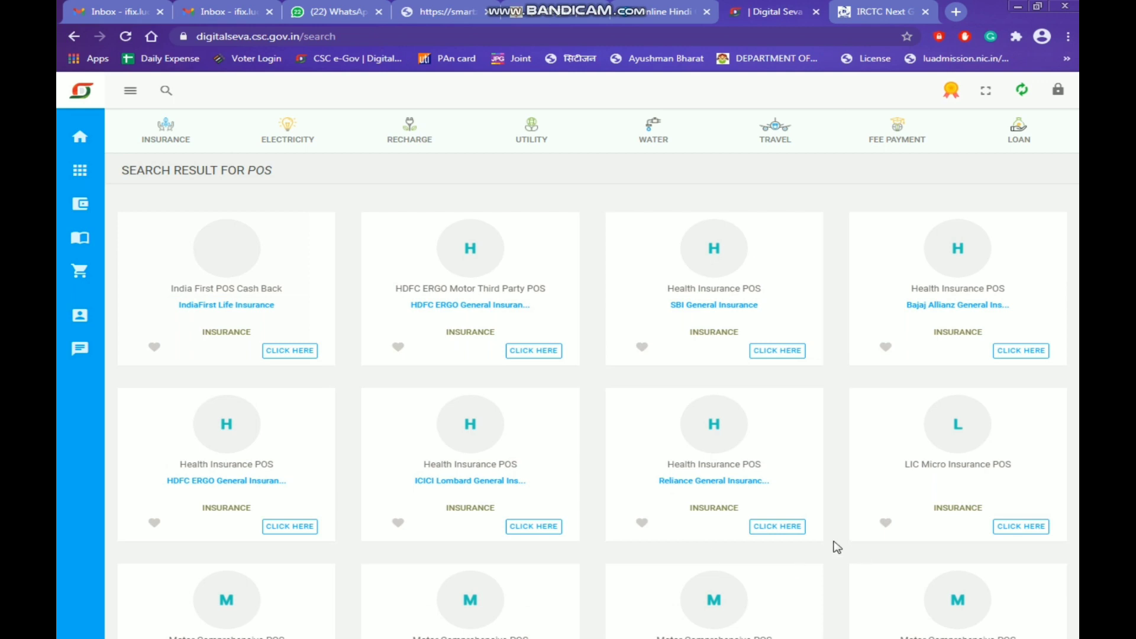
pyautogui.click(788, 528)
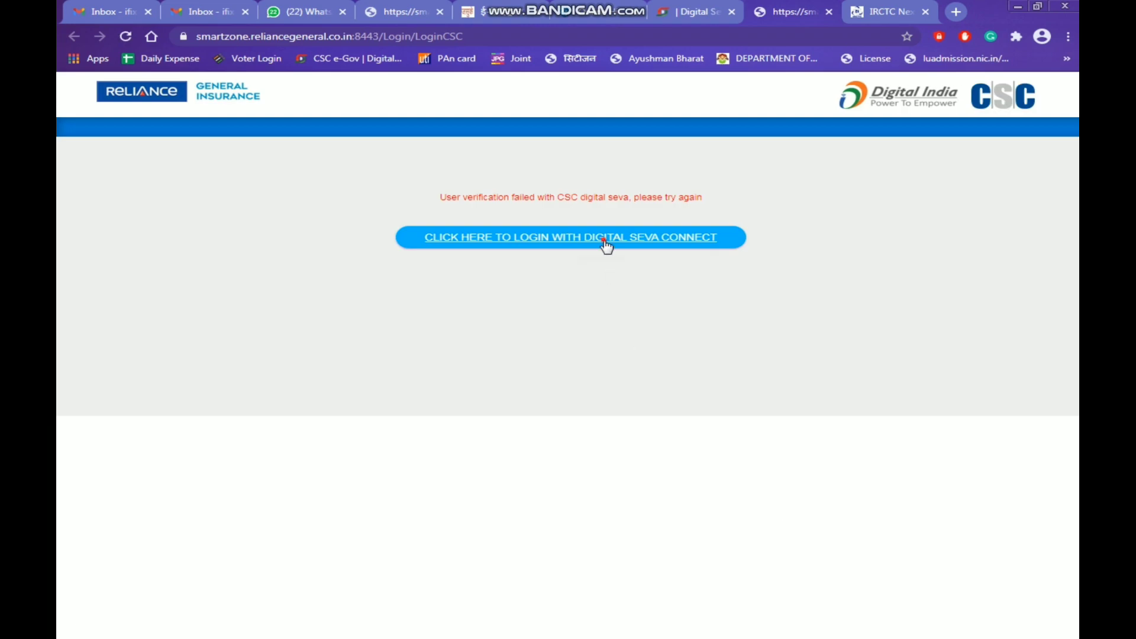
# Log in via Digital Seva Connect and start a two-wheeler third-party quote for registration UP1479
pyautogui.click(607, 245)
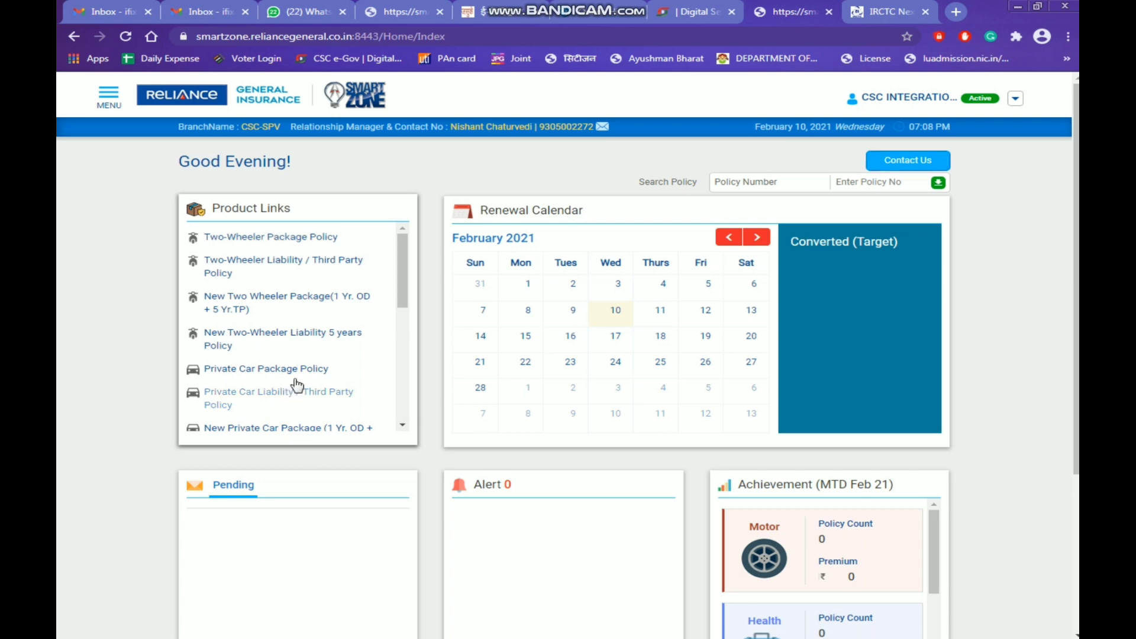
pyautogui.click(301, 268)
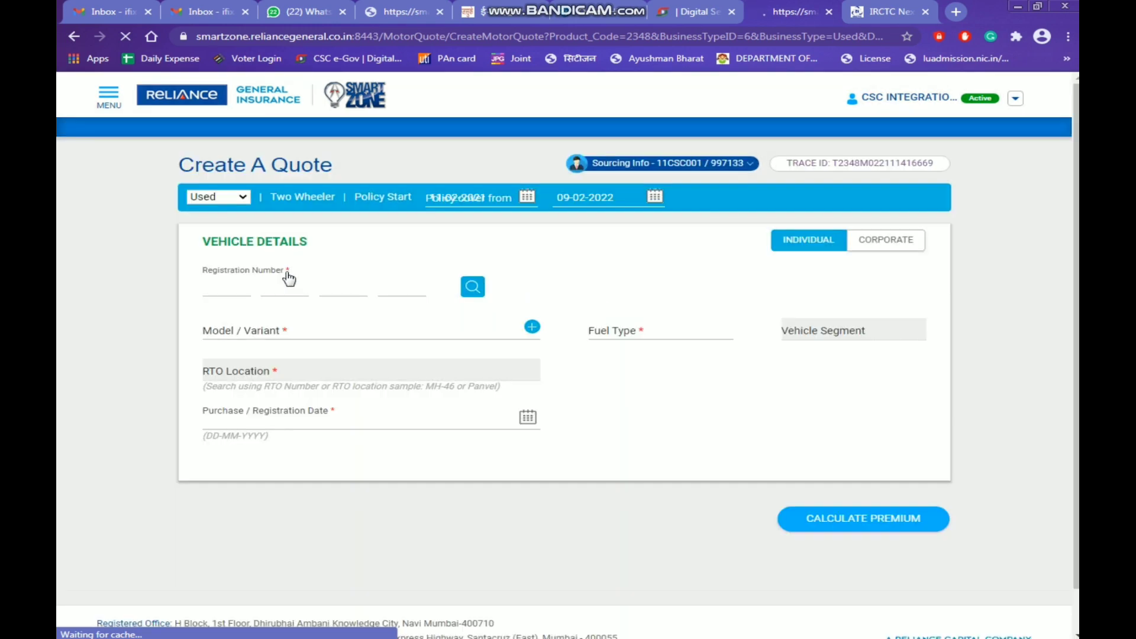
pyautogui.click(227, 289)
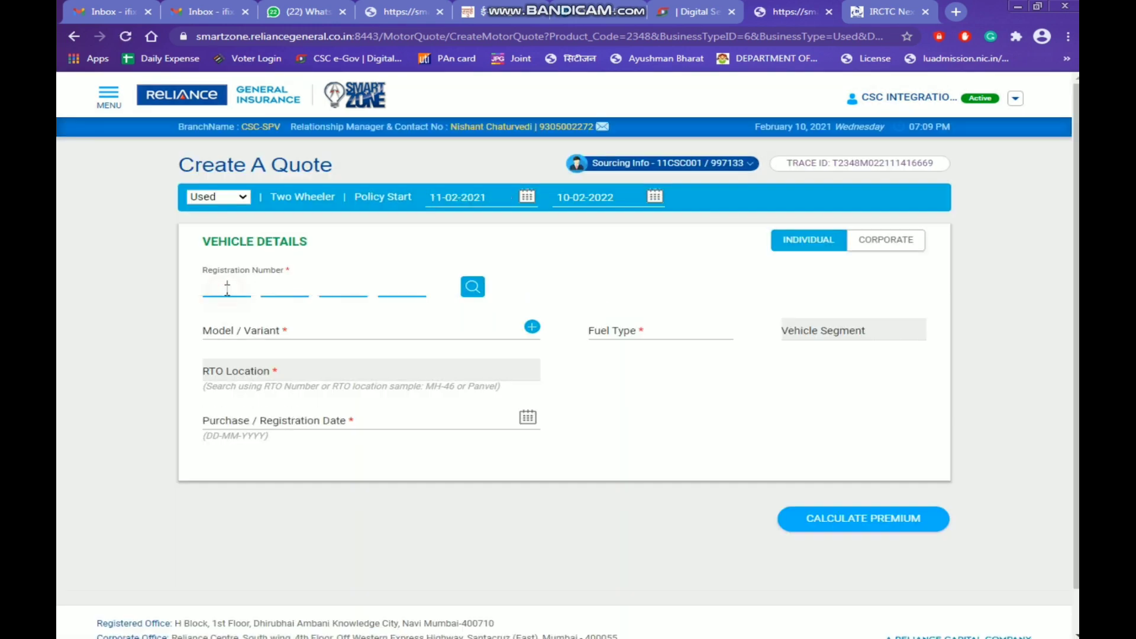
pyautogui.write('UP')
pyautogui.write('1479')
# Fetch the Bajaj V-15 150 vehicle details and calculate its premium
pyautogui.click(473, 288)
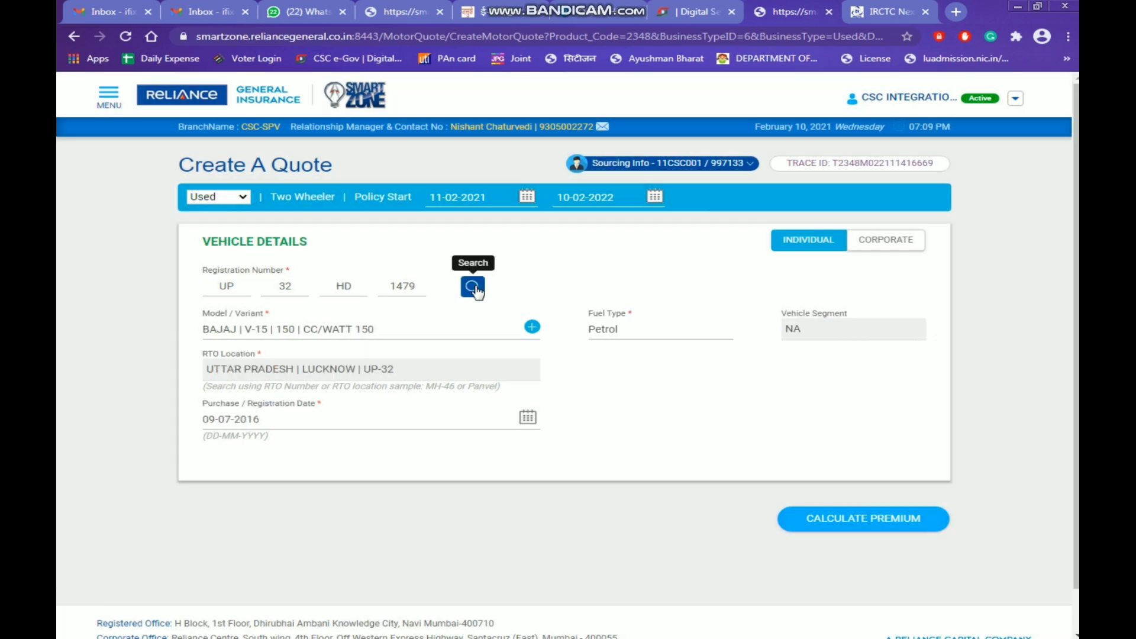
pyautogui.moveTo(383, 333); pyautogui.dragTo(196, 345)
pyautogui.click(630, 390)
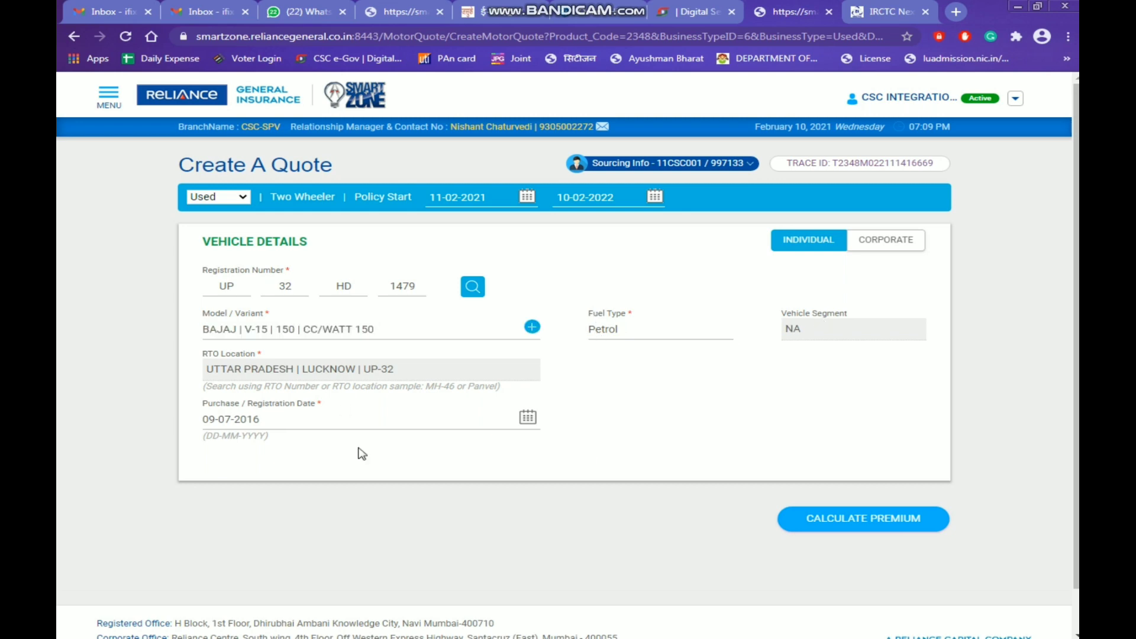
pyautogui.click(864, 519)
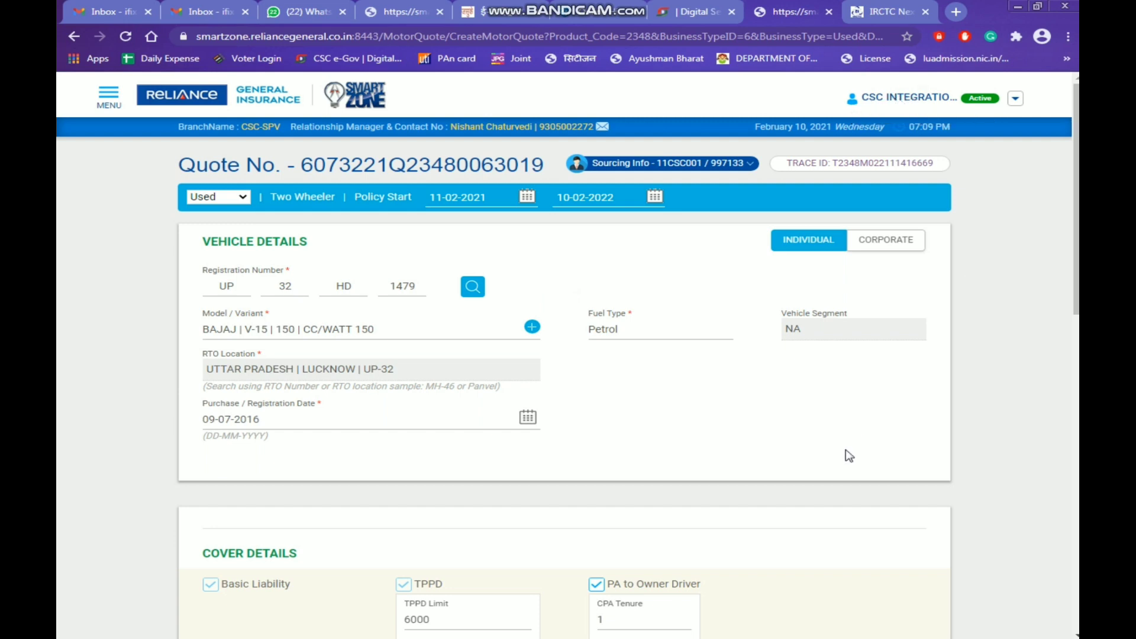
# Remove PA to Owner Driver cover, confirming both prompts with YES, and recalculate the premium
pyautogui.scroll(-2, 850, 456)
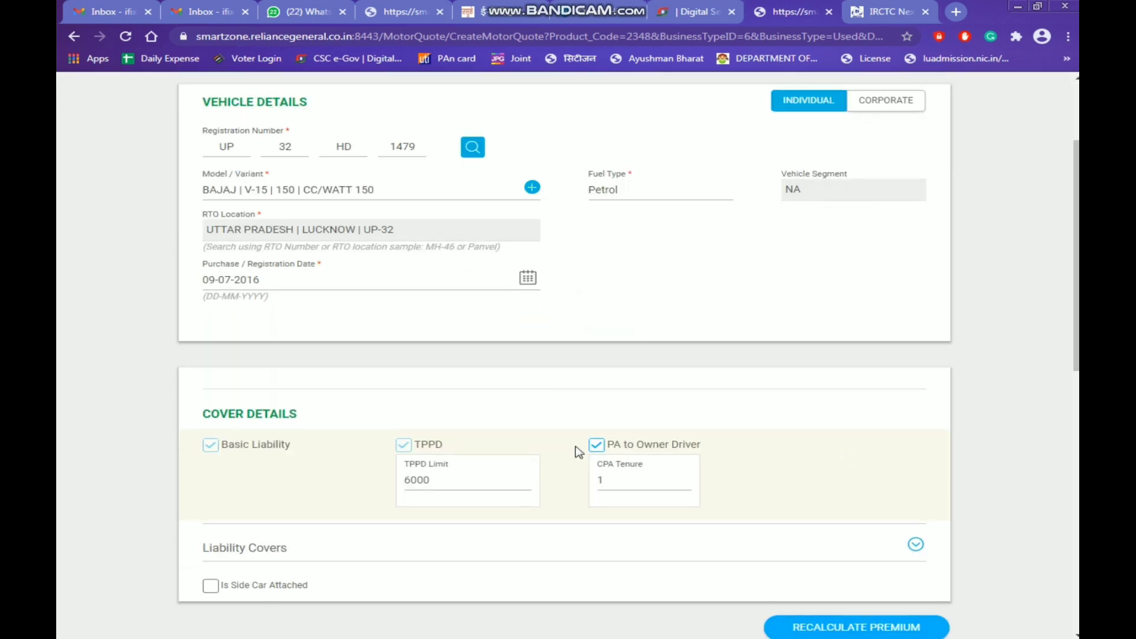
pyautogui.click(596, 446)
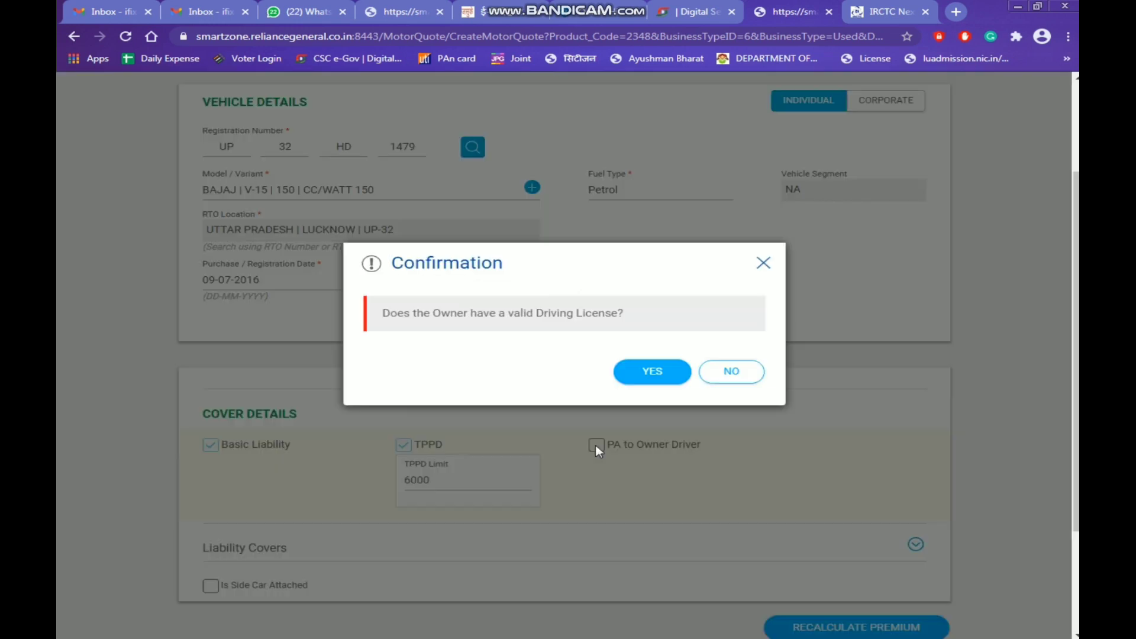
pyautogui.click(657, 374)
pyautogui.click(651, 415)
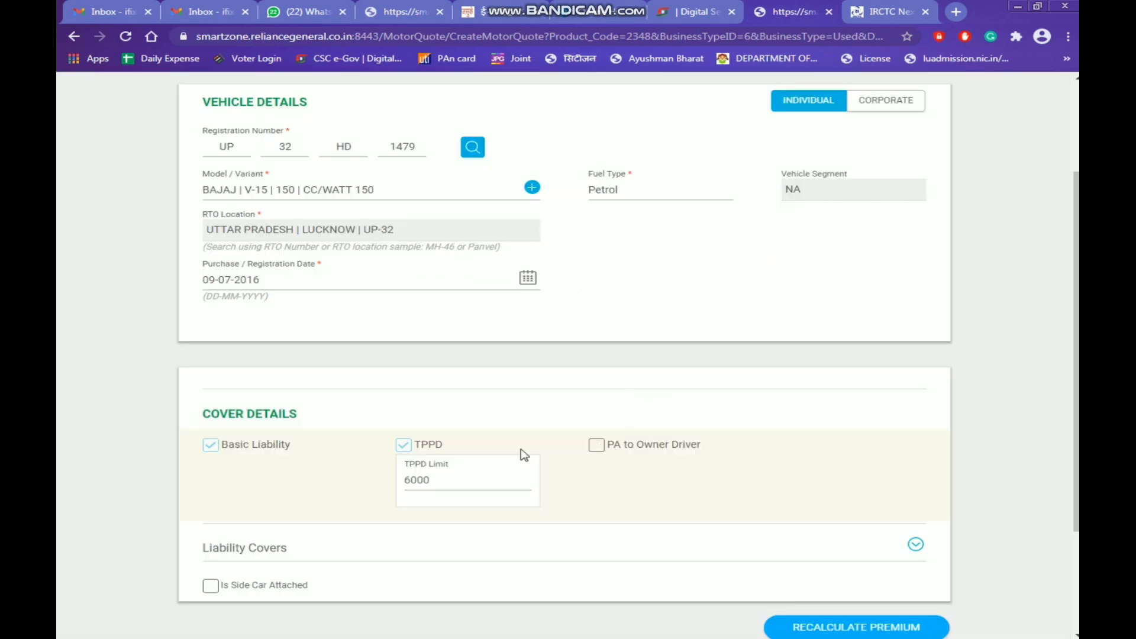
pyautogui.scroll(-2, 266, 556)
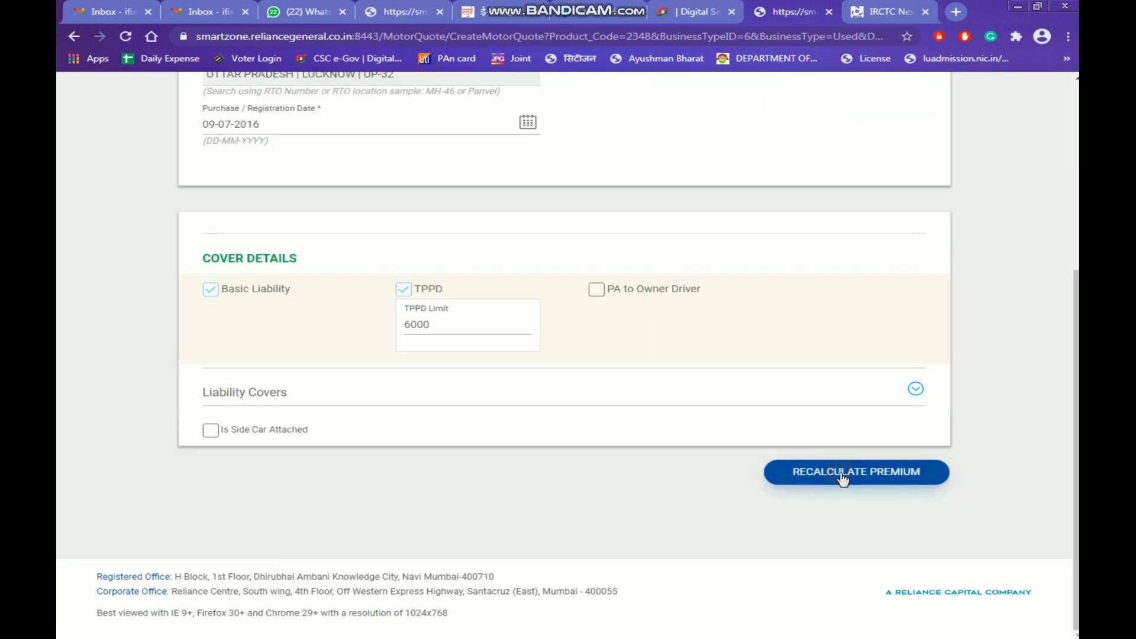
pyautogui.click(843, 477)
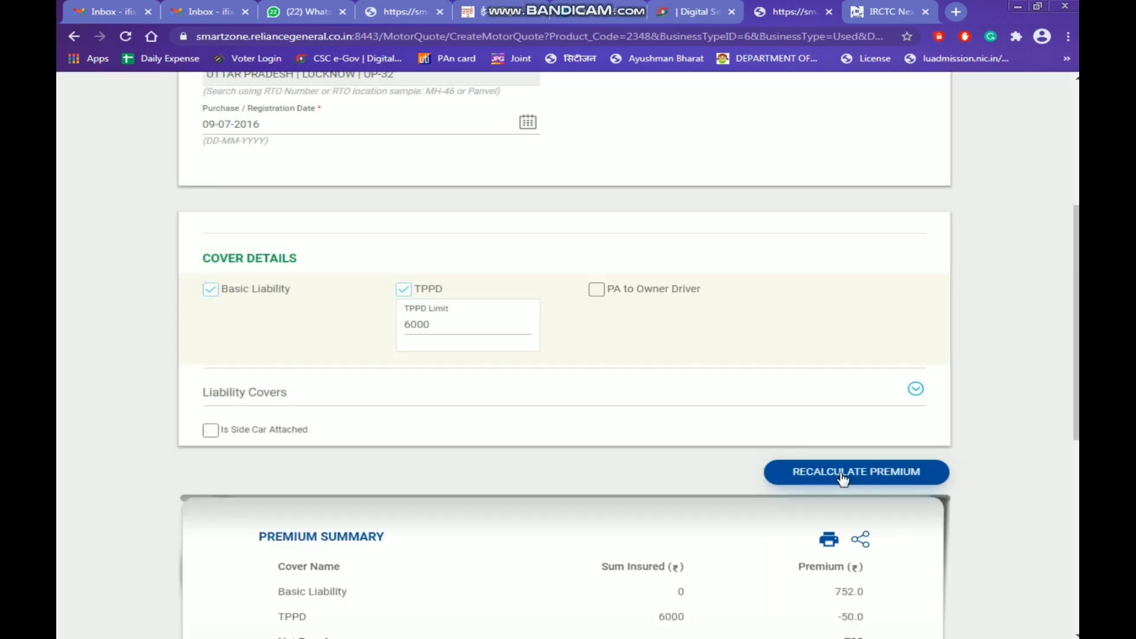
# Review the ₹828 total in the Premium Summary and convert the quote to a proposal
pyautogui.scroll(-5, 843, 477)
pyautogui.moveTo(870, 445); pyautogui.dragTo(812, 446)
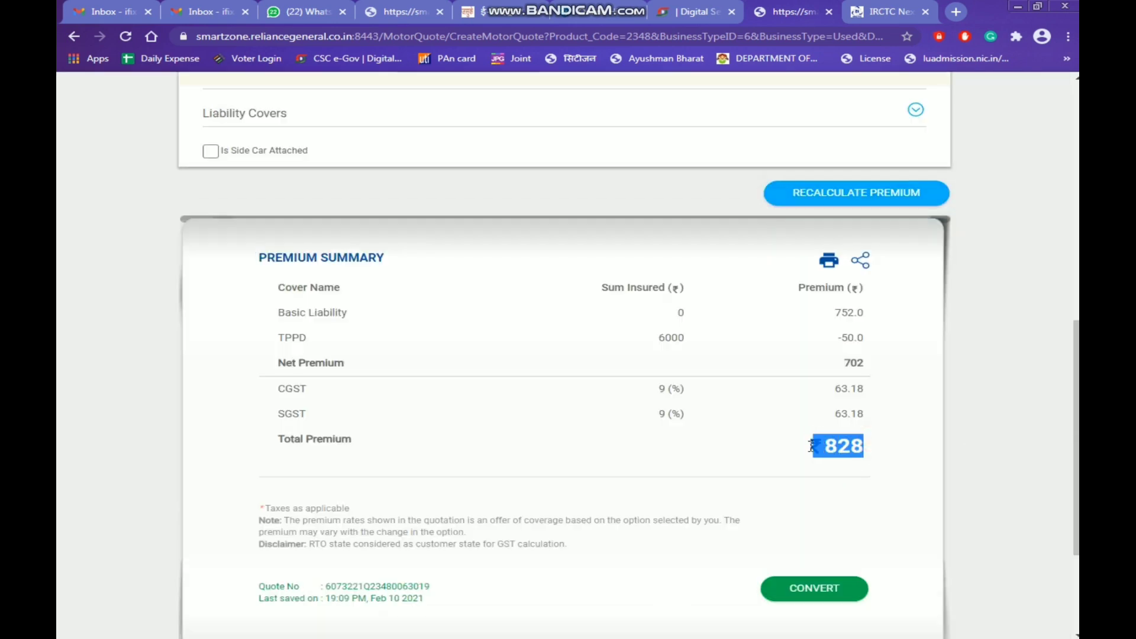
pyautogui.click(785, 472)
pyautogui.scroll(10, 491, 524)
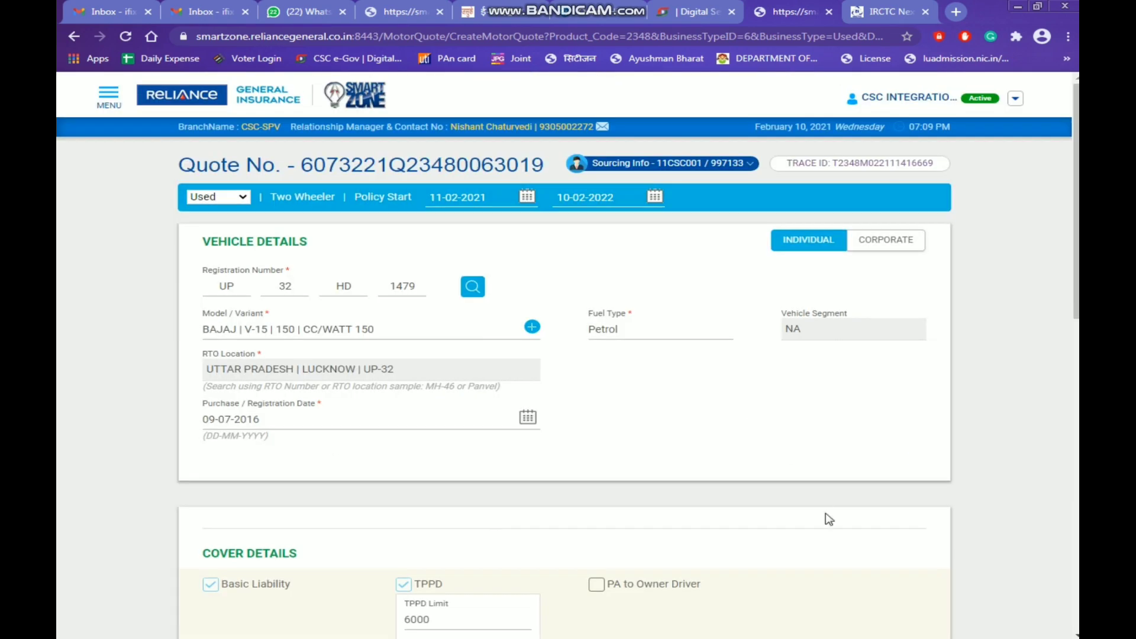
pyautogui.scroll(-8, 829, 519)
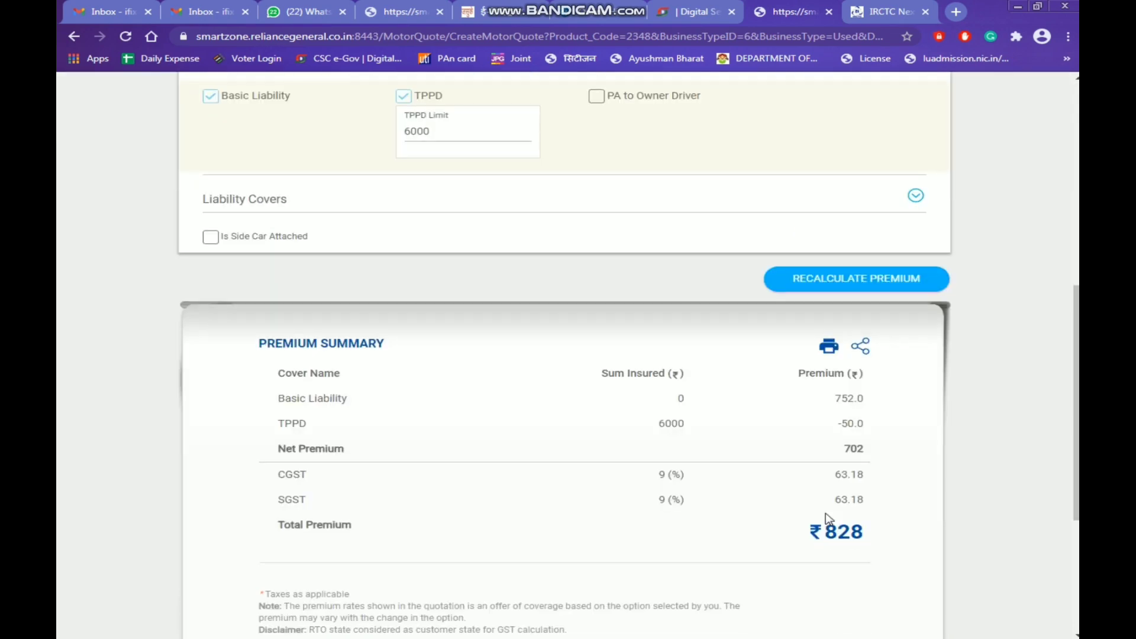
pyautogui.scroll(-3, 665, 451)
pyautogui.scroll(4, 664, 421)
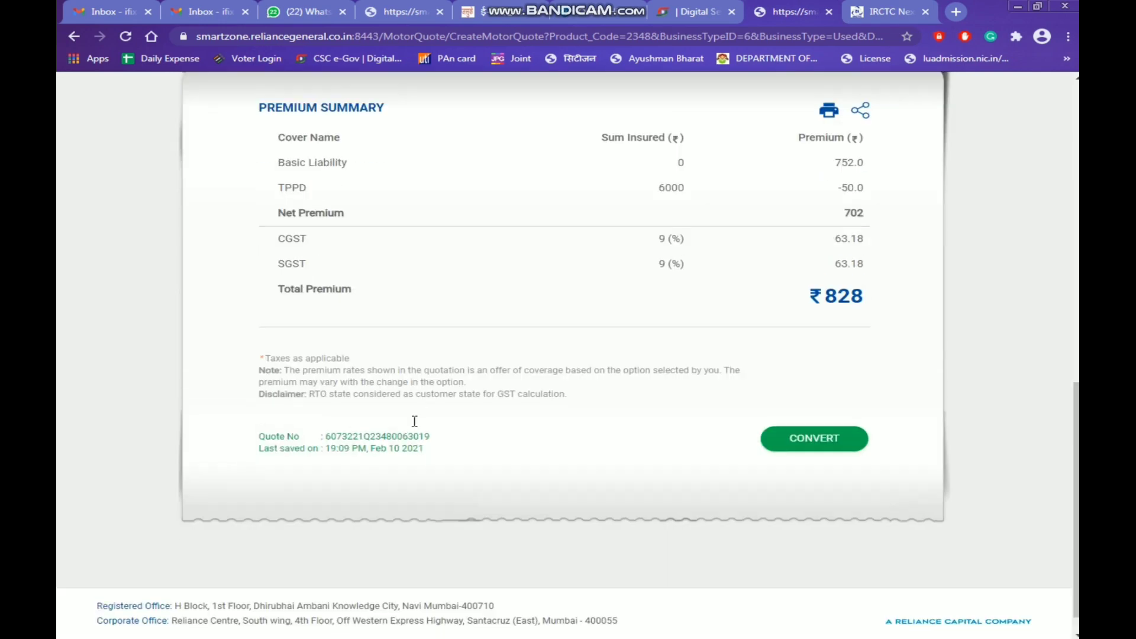
pyautogui.scroll(-3, 852, 616)
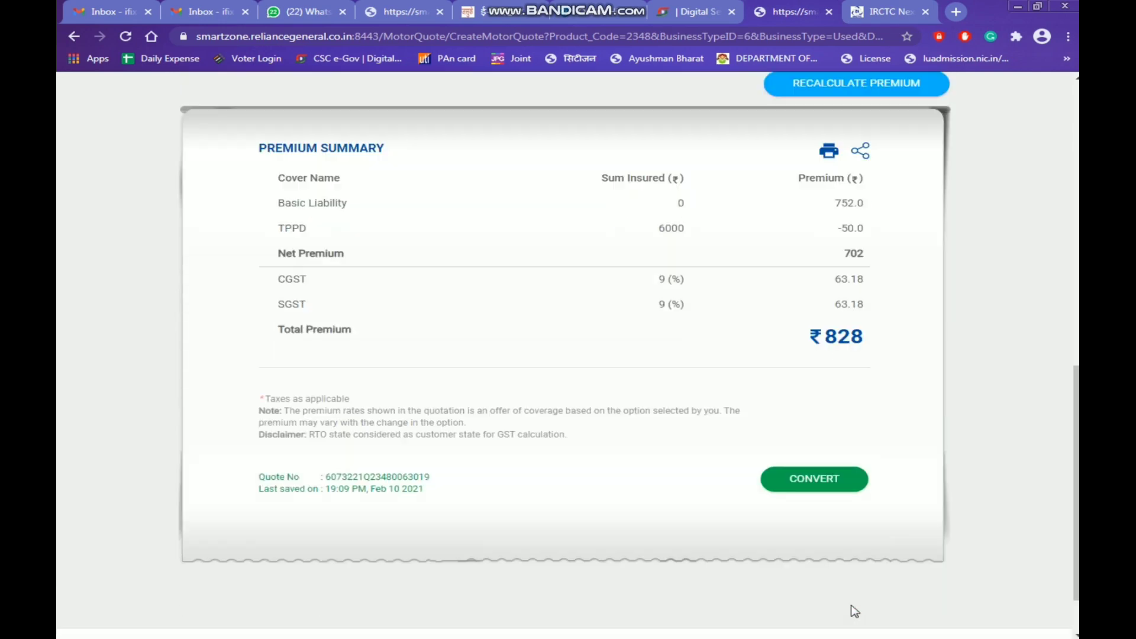
pyautogui.click(830, 487)
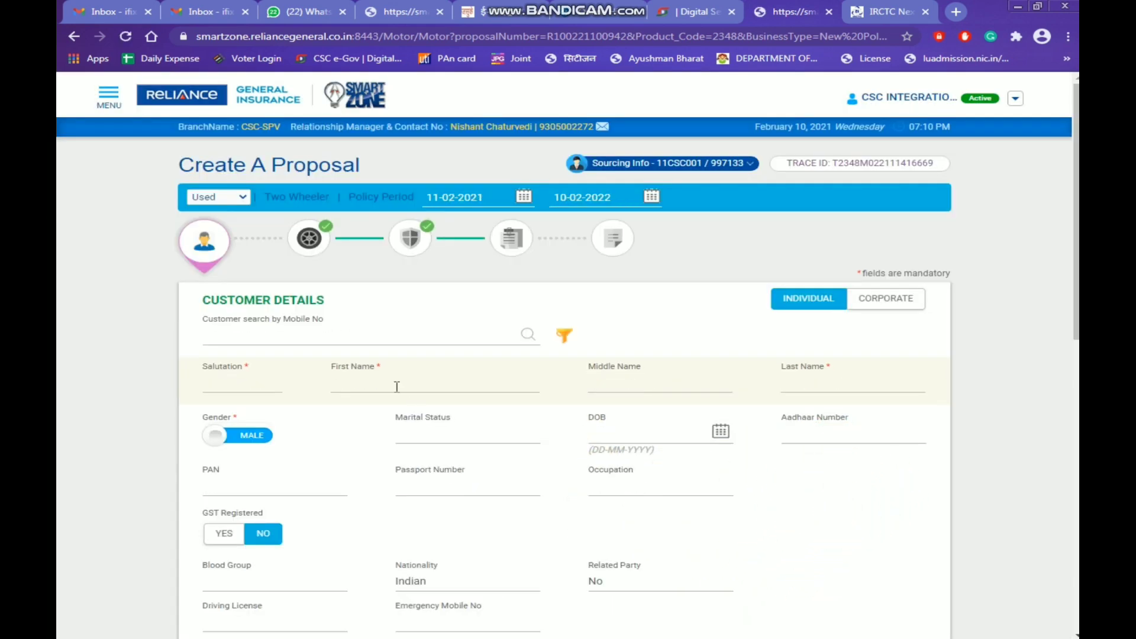
# Enter salutation Mr., the customer's first and last names, and marital status Married
pyautogui.click(227, 391)
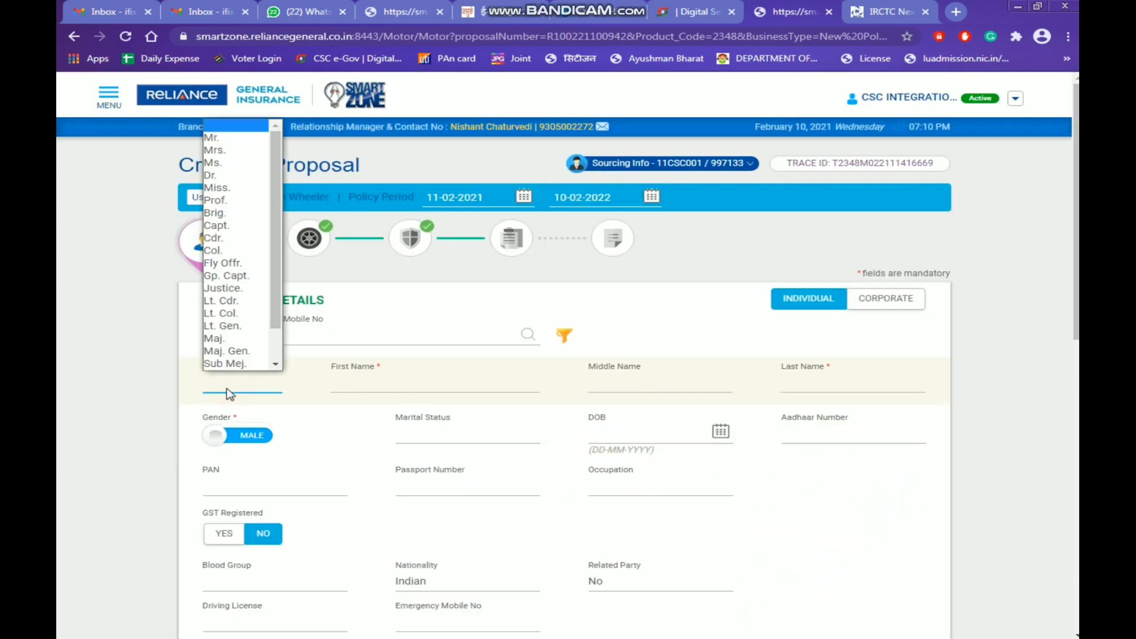
pyautogui.click(227, 142)
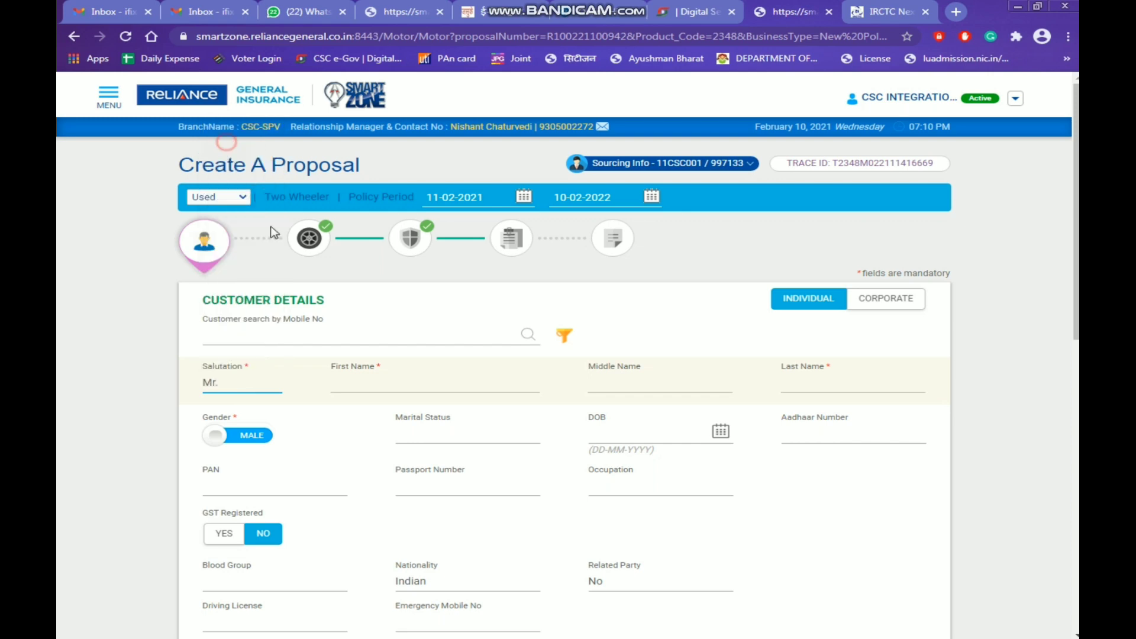
pyautogui.click(410, 383)
pyautogui.write('MOHD')
pyautogui.press('Tab')
pyautogui.press('Tab')
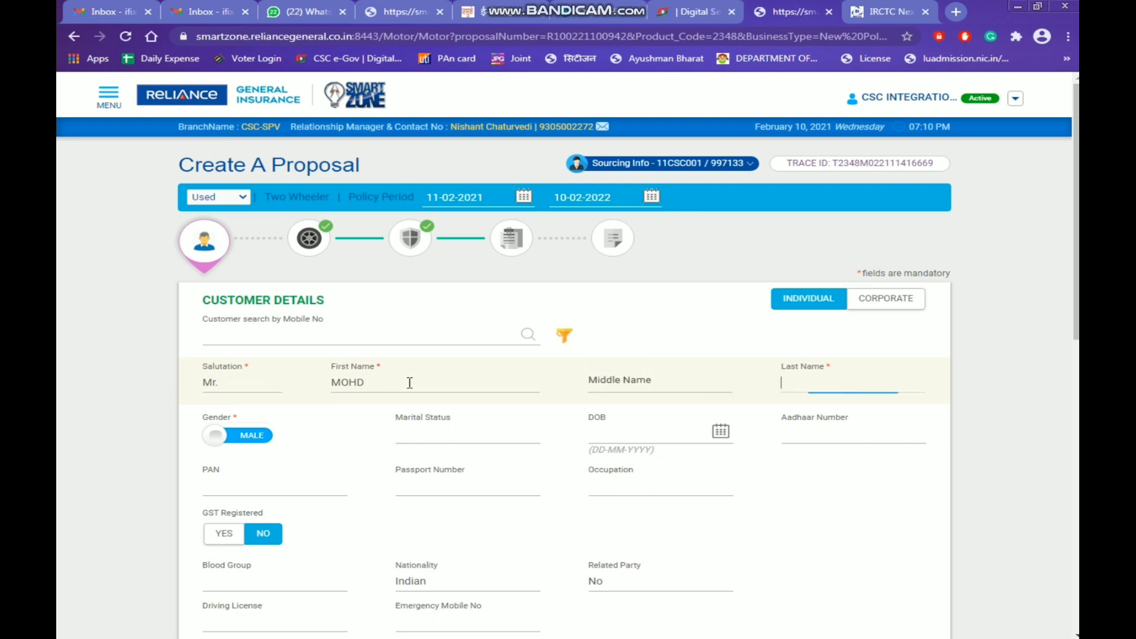
pyautogui.write('SD')
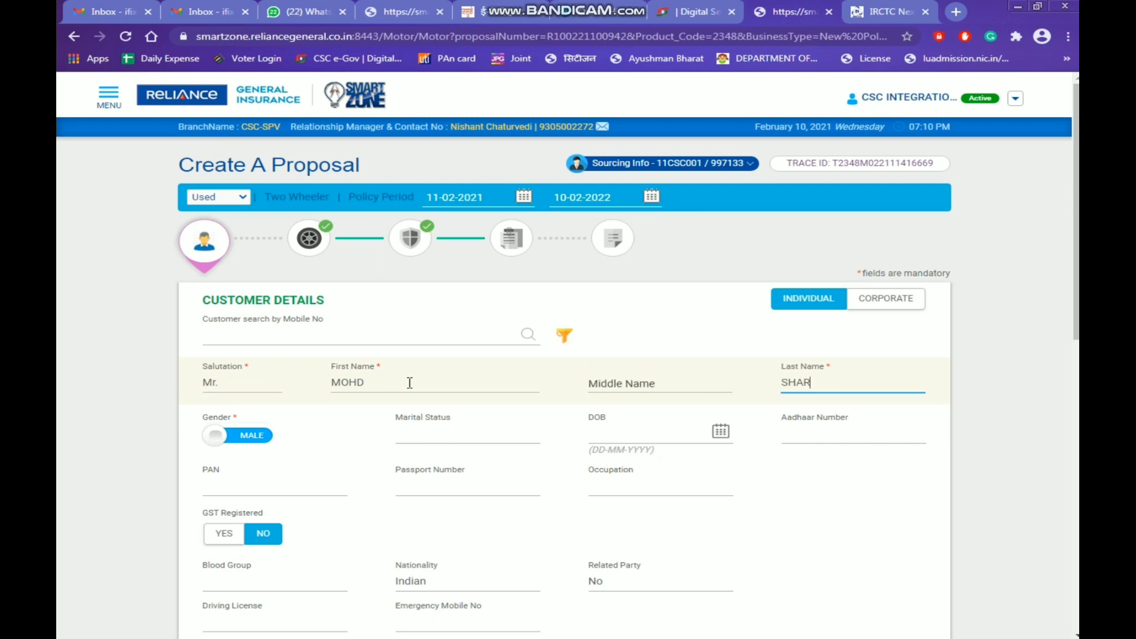
pyautogui.press('Tab')
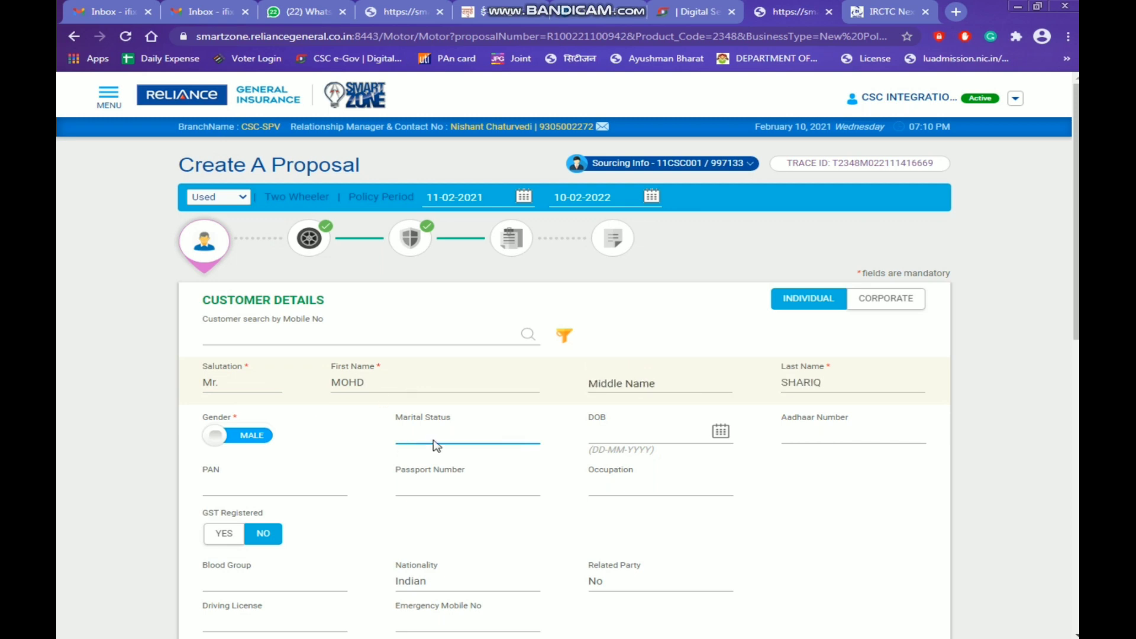
pyautogui.click(436, 449)
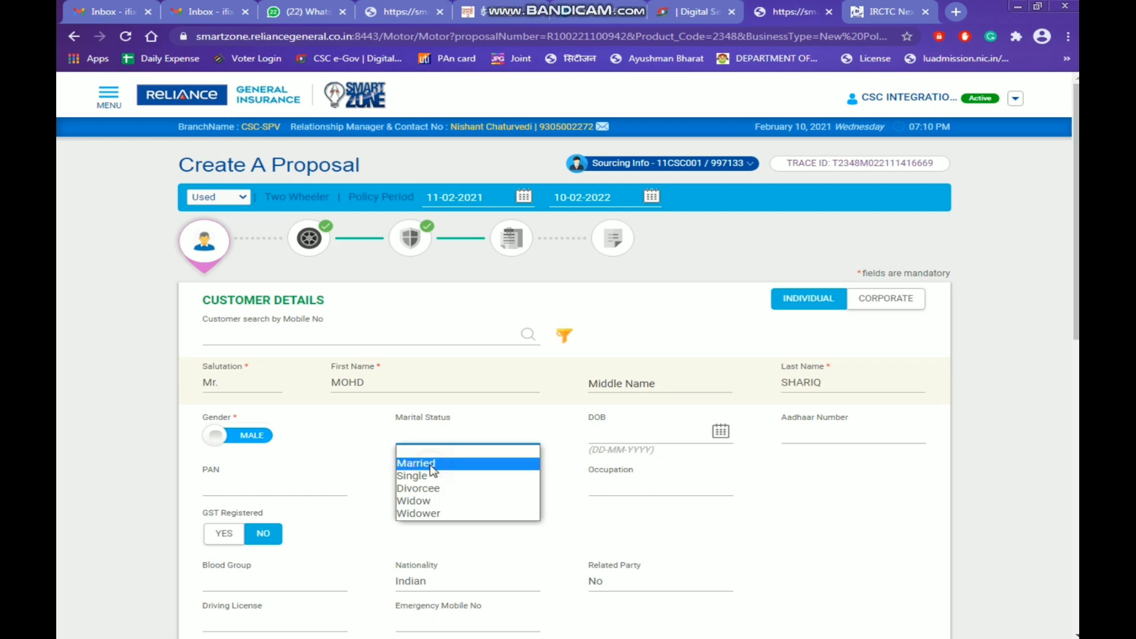
pyautogui.click(432, 464)
# Set the date of birth to 17 September 1992 in the calendar picker
pyautogui.click(721, 439)
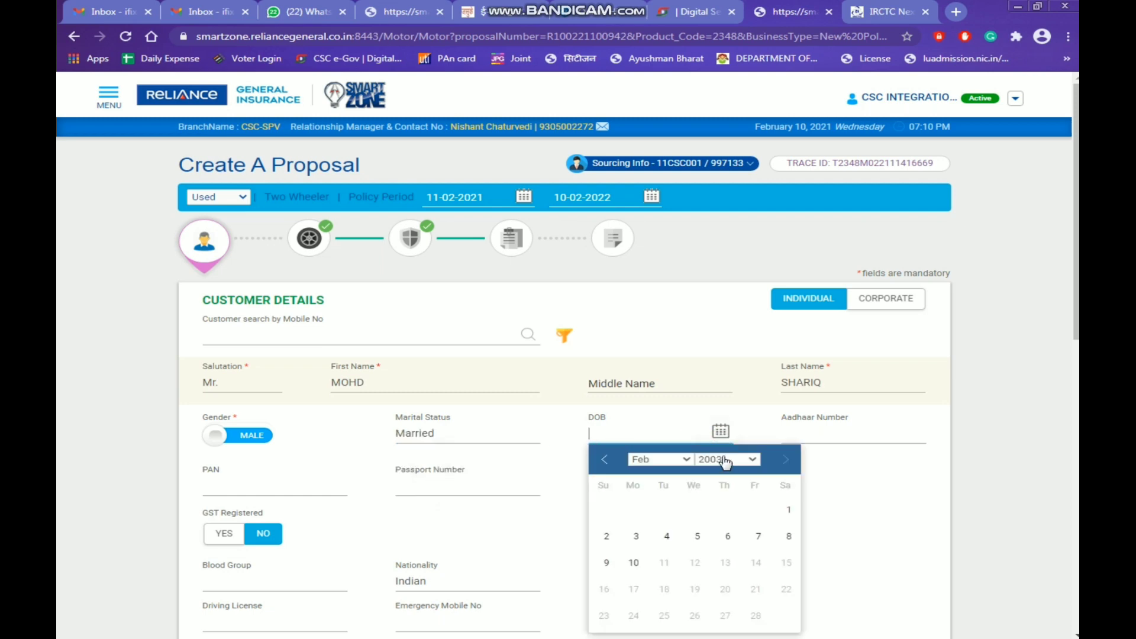
pyautogui.click(725, 460)
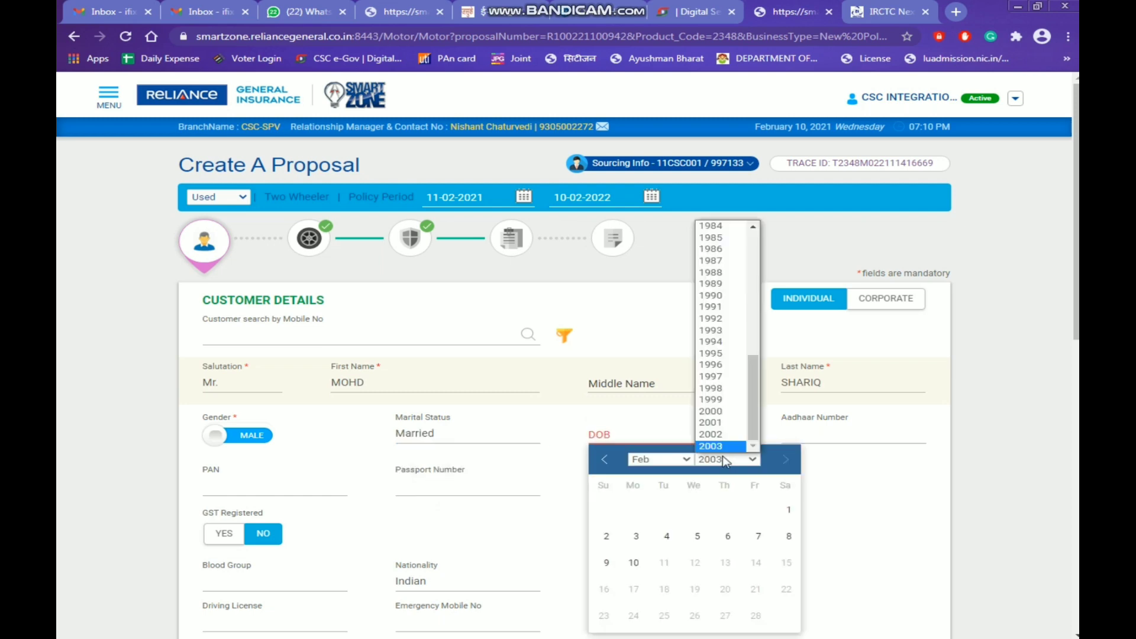
pyautogui.click(710, 318)
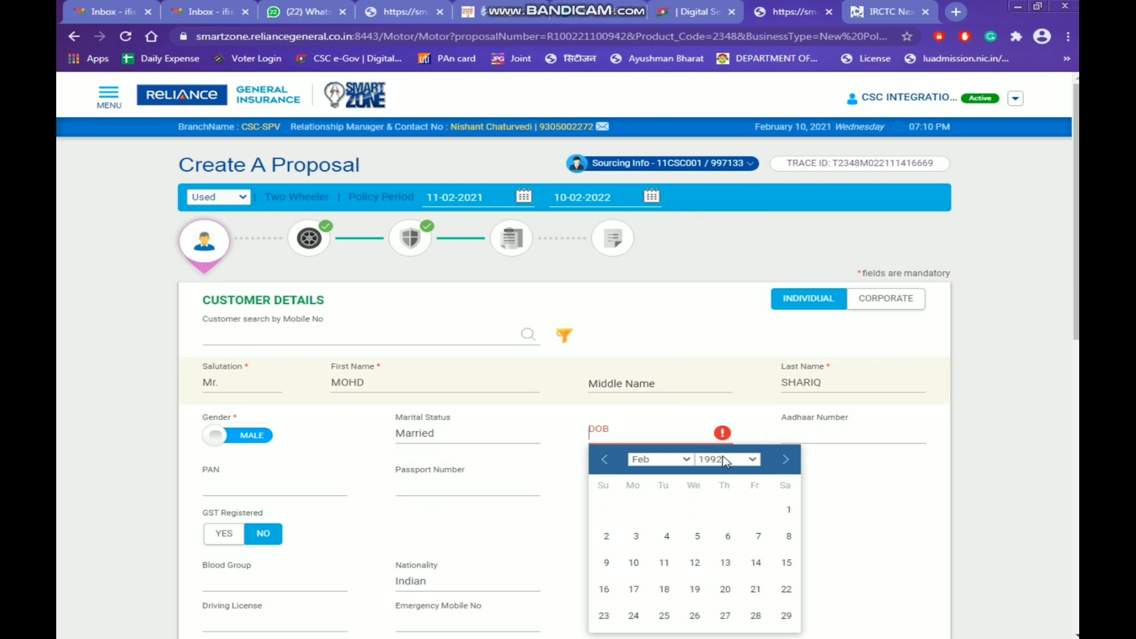
pyautogui.click(686, 462)
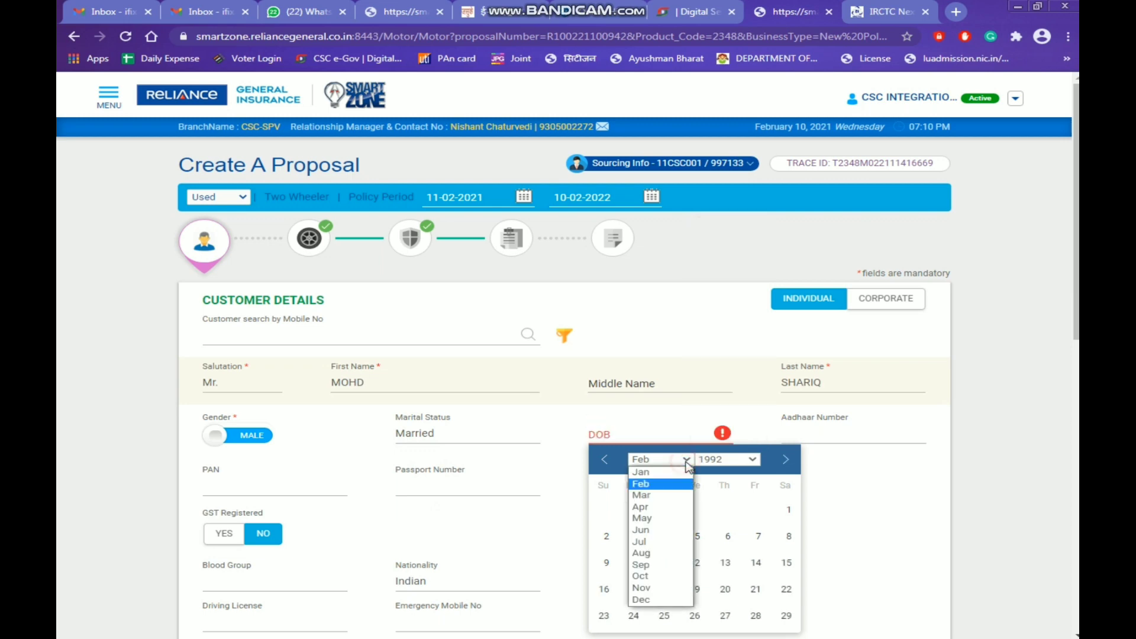
pyautogui.click(661, 566)
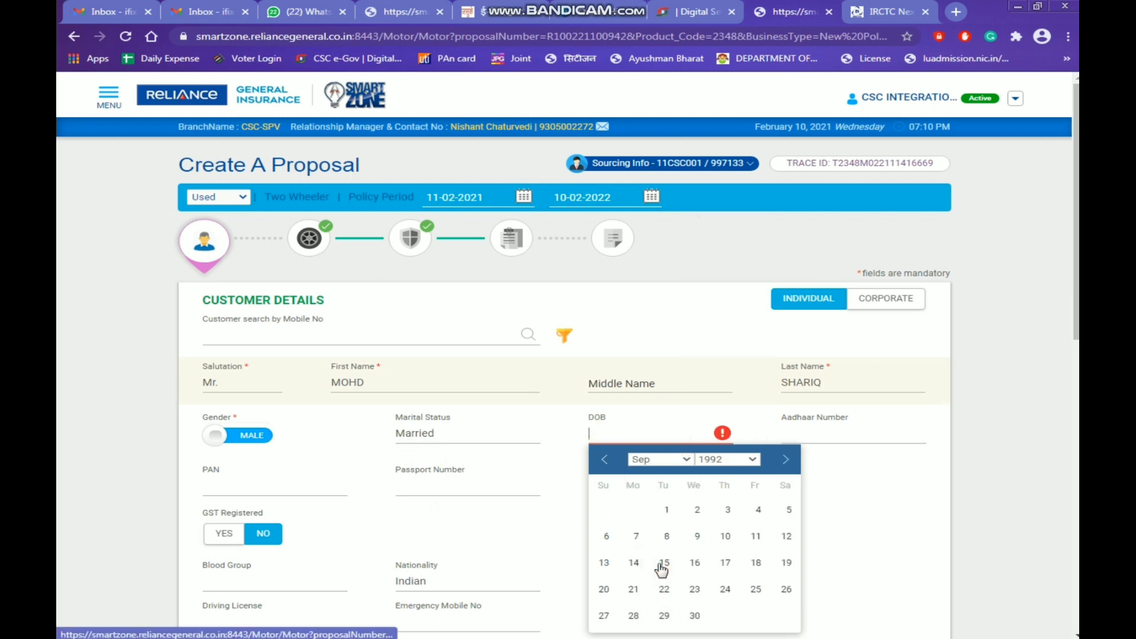
pyautogui.click(723, 567)
# Fill in the Aadhaar and PAN fields and choose Businessman/Industrialist Large Scale occupation
pyautogui.click(800, 433)
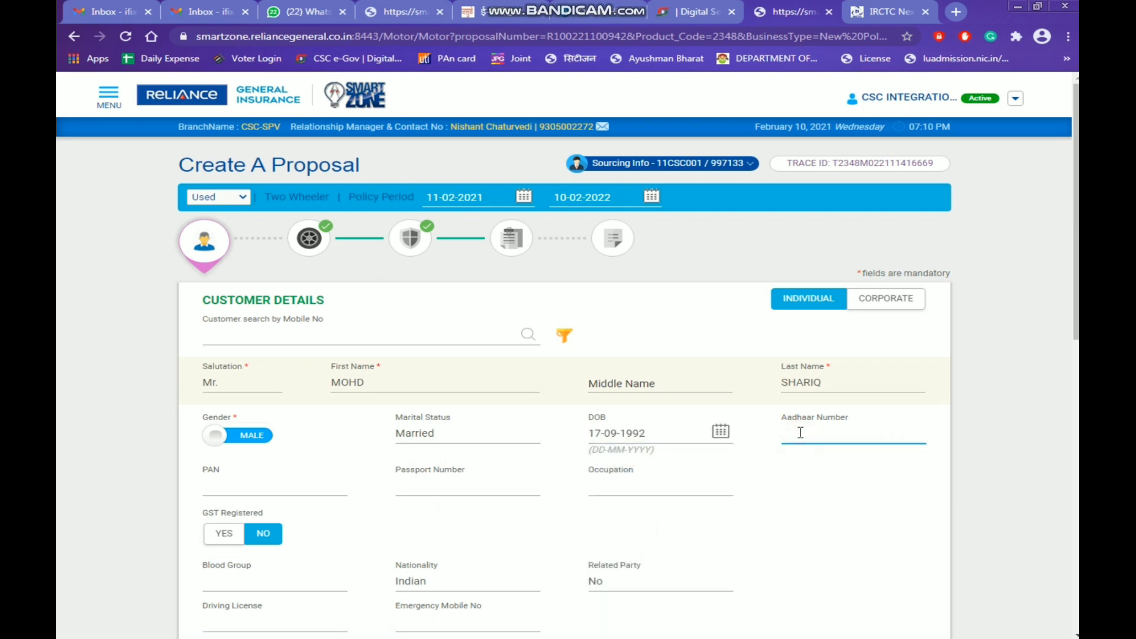
pyautogui.scroll(-3, 832, 480)
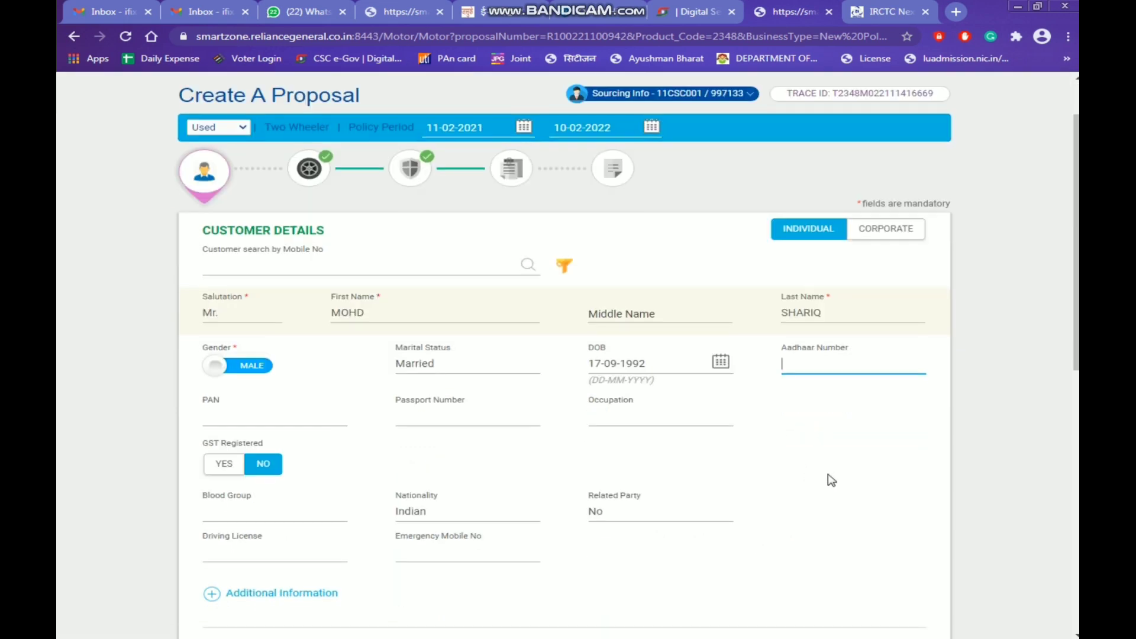
pyautogui.scroll(1, 832, 480)
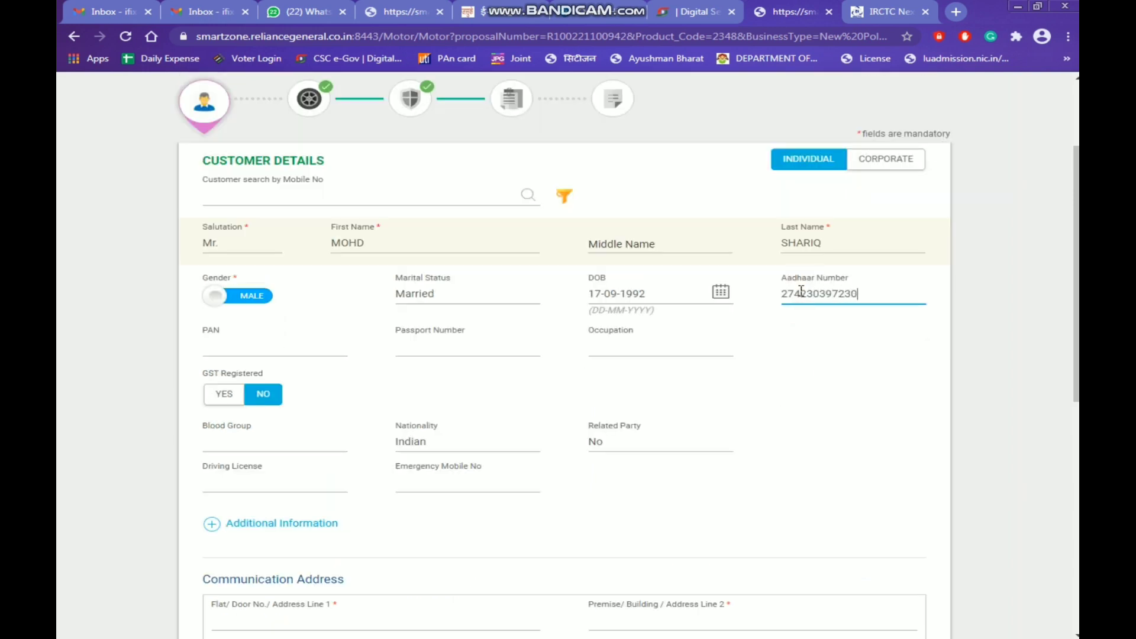
pyautogui.click(262, 355)
pyautogui.click(261, 352)
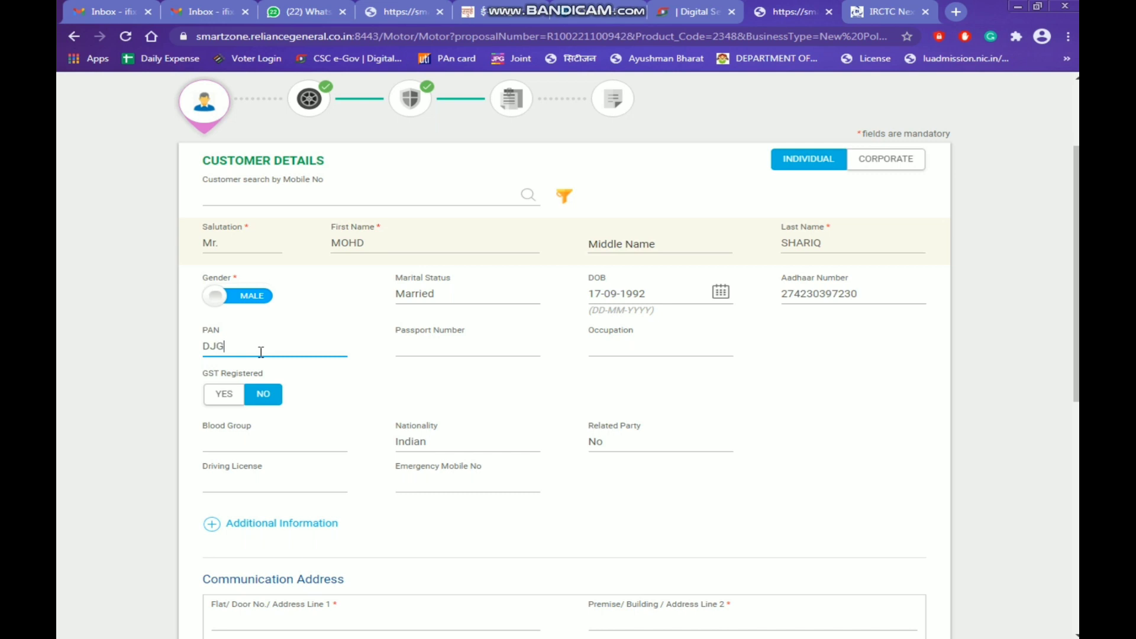
pyautogui.click(837, 441)
pyautogui.click(627, 348)
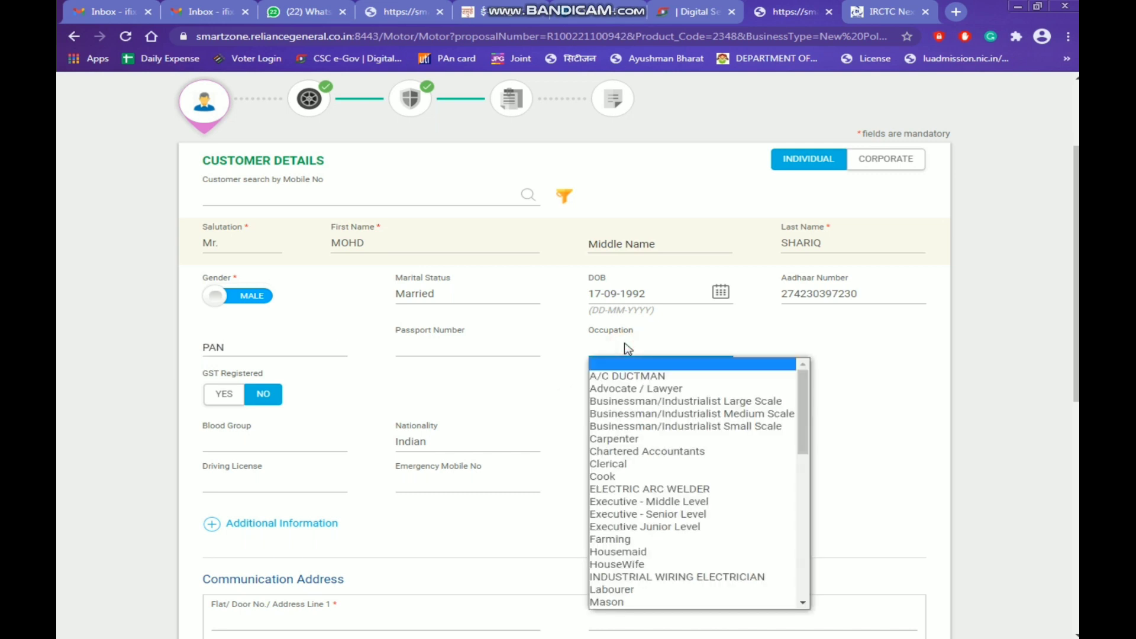
pyautogui.click(650, 402)
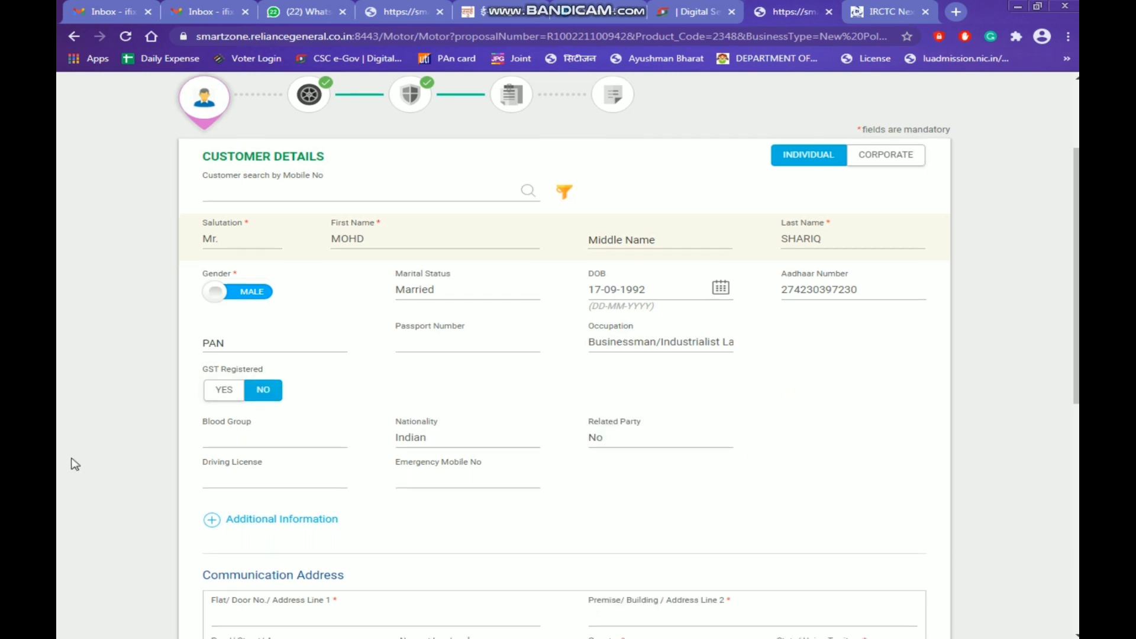
pyautogui.scroll(-1, 73, 465)
pyautogui.scroll(-5, 74, 465)
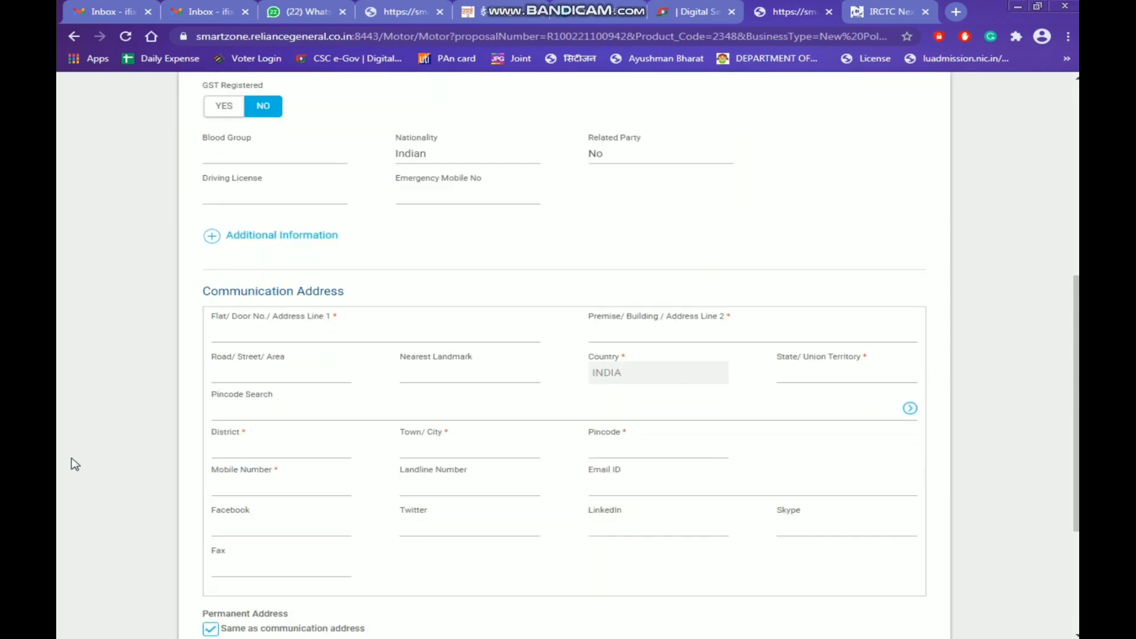
# Type the customer's address lines and road/street/area, dismissing the alert
pyautogui.click(274, 198)
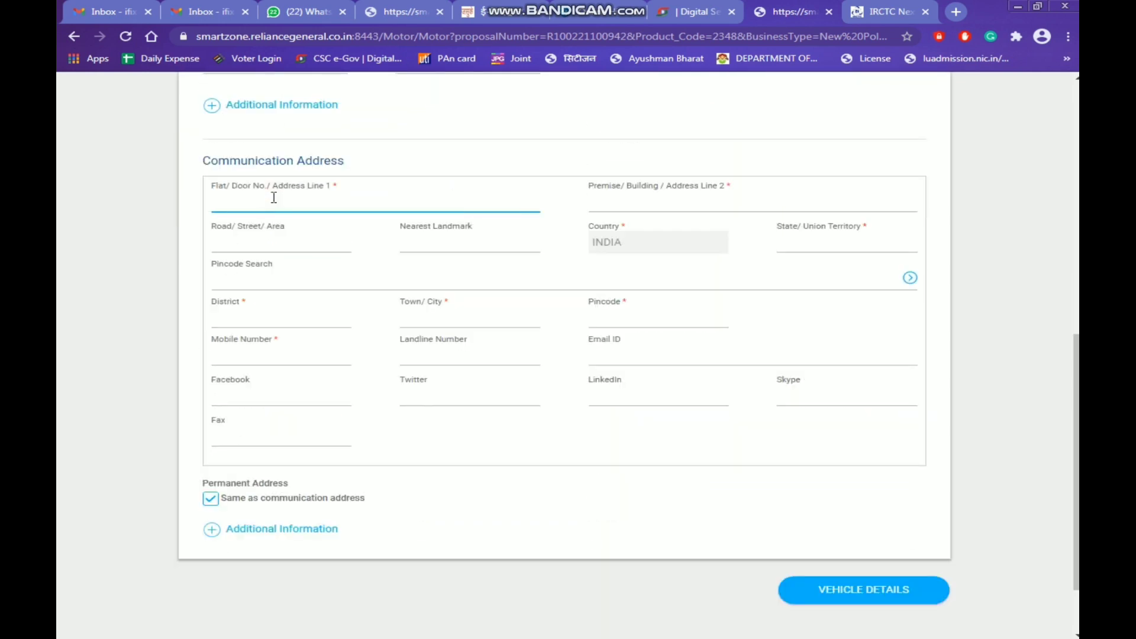
pyautogui.press('Tab')
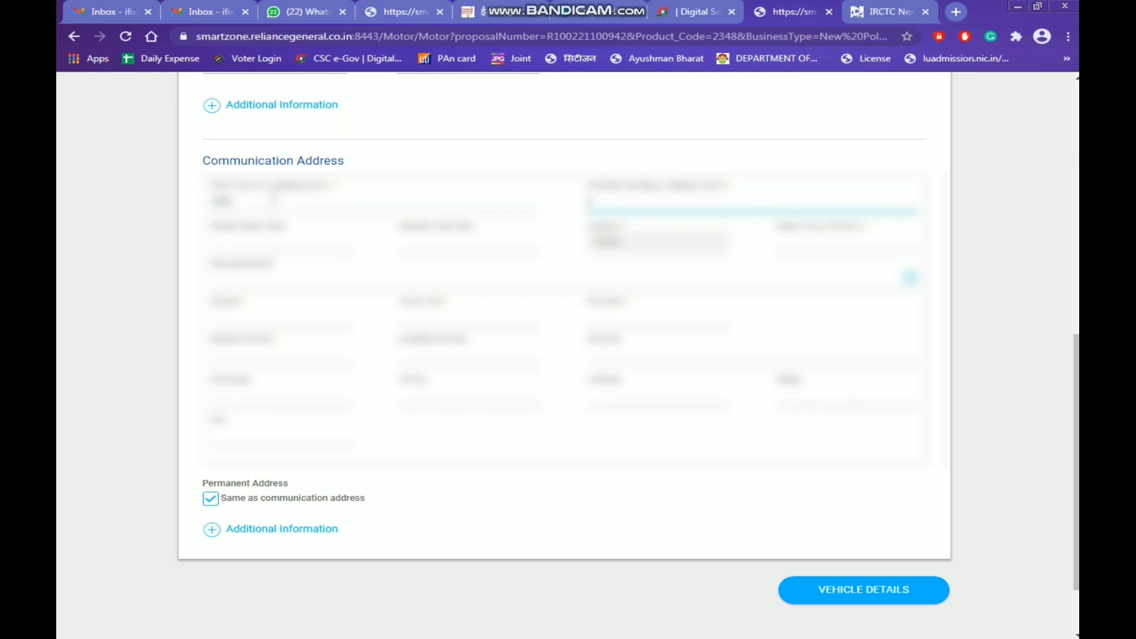
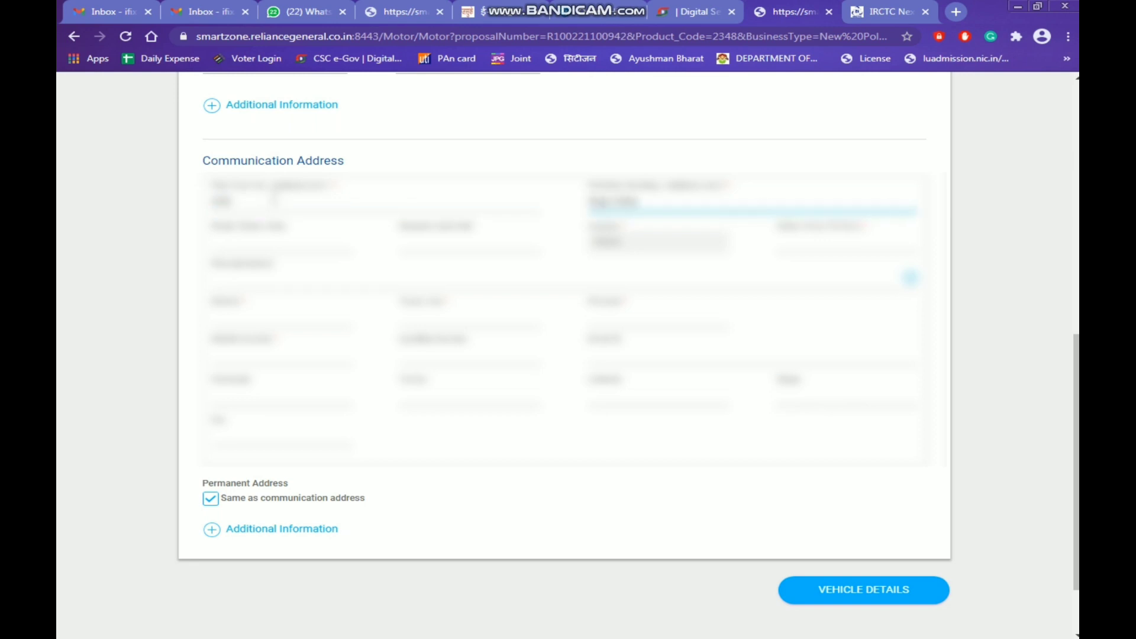
pyautogui.press('Tab')
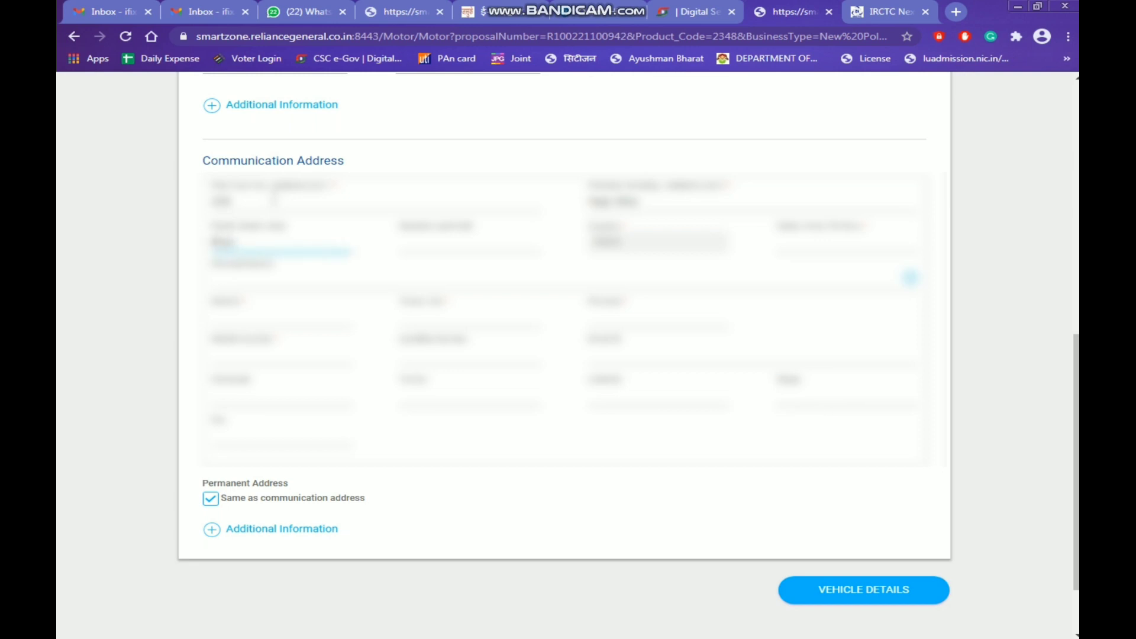
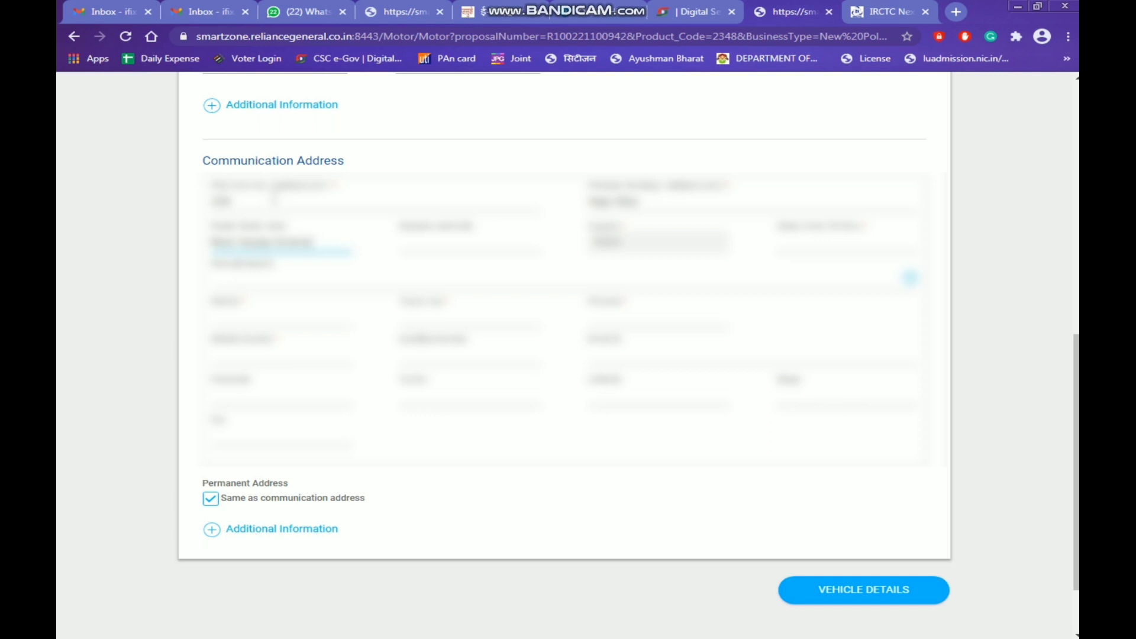
pyautogui.press('Tab')
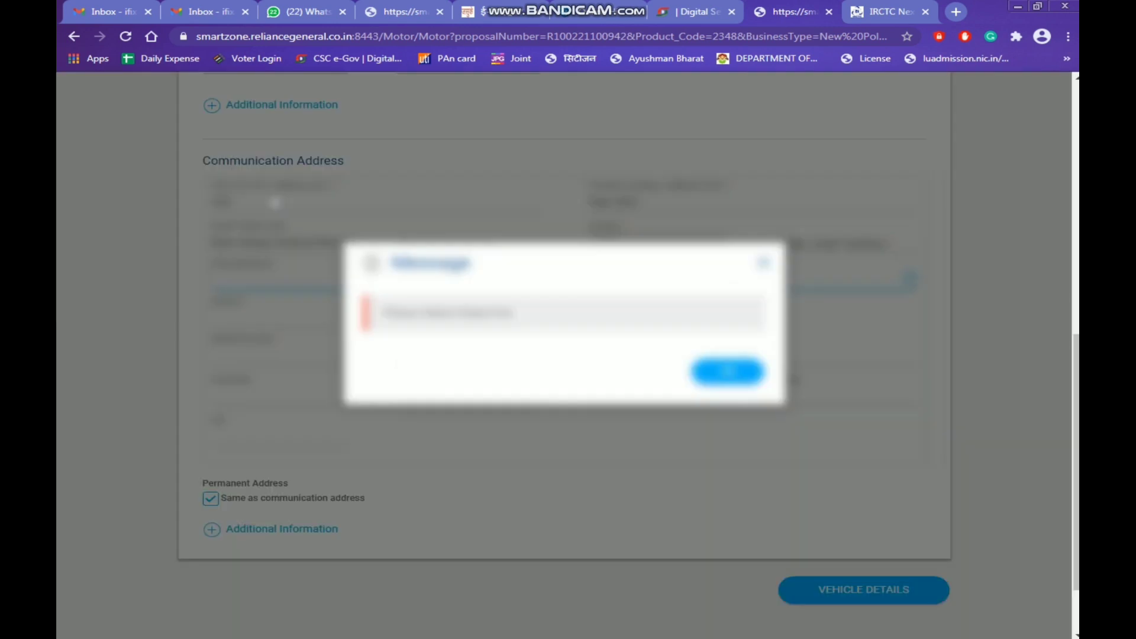
pyautogui.click(701, 373)
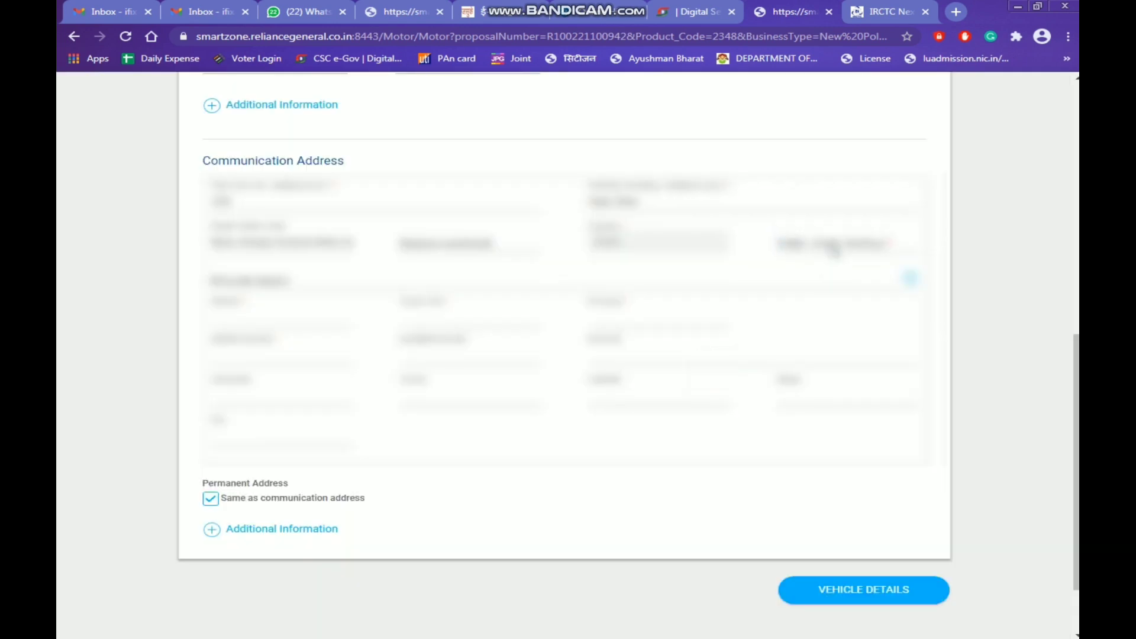
# Set the state to UTTAR PRADESH and look up the locality
pyautogui.click(834, 252)
pyautogui.press('u')
pyautogui.press('Return')
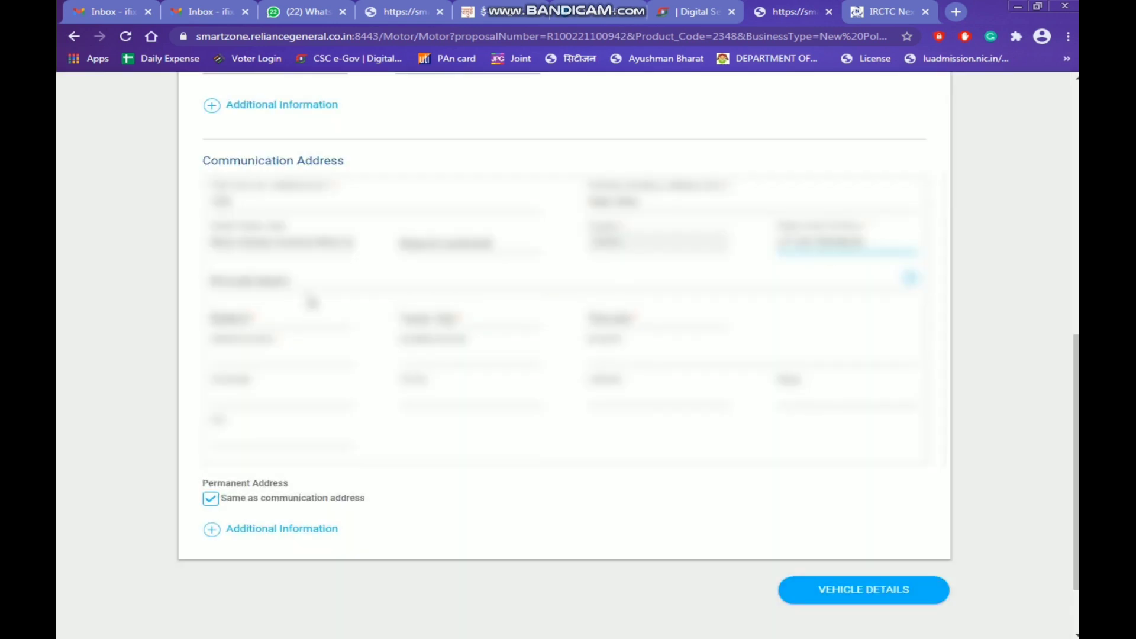
pyautogui.click(308, 281)
pyautogui.write('Nea')
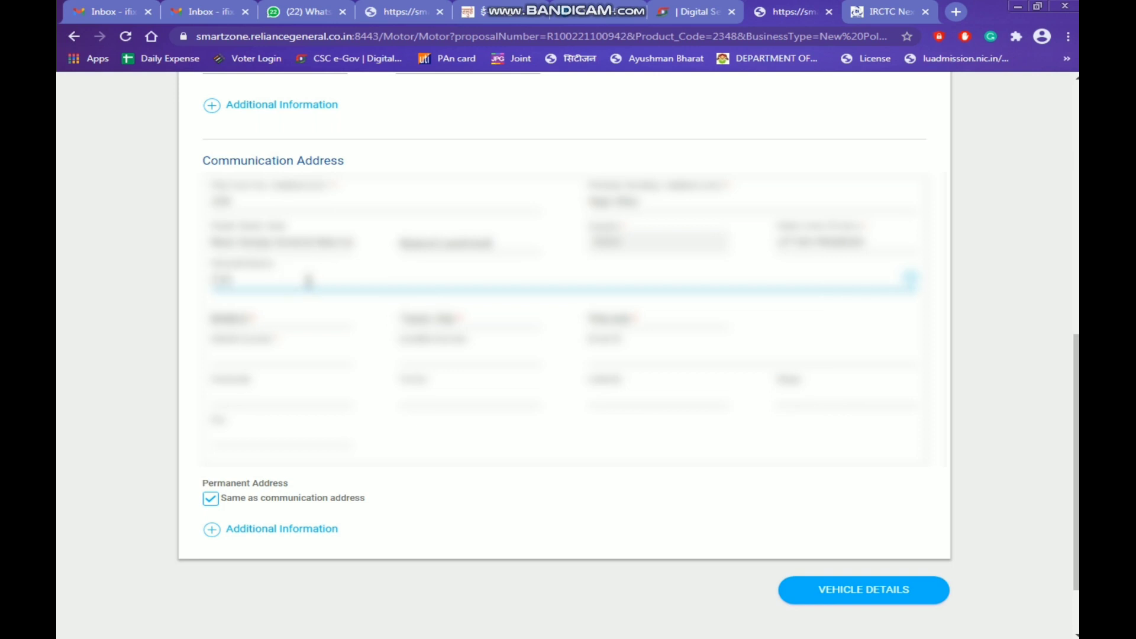
pyautogui.write('r Pos')
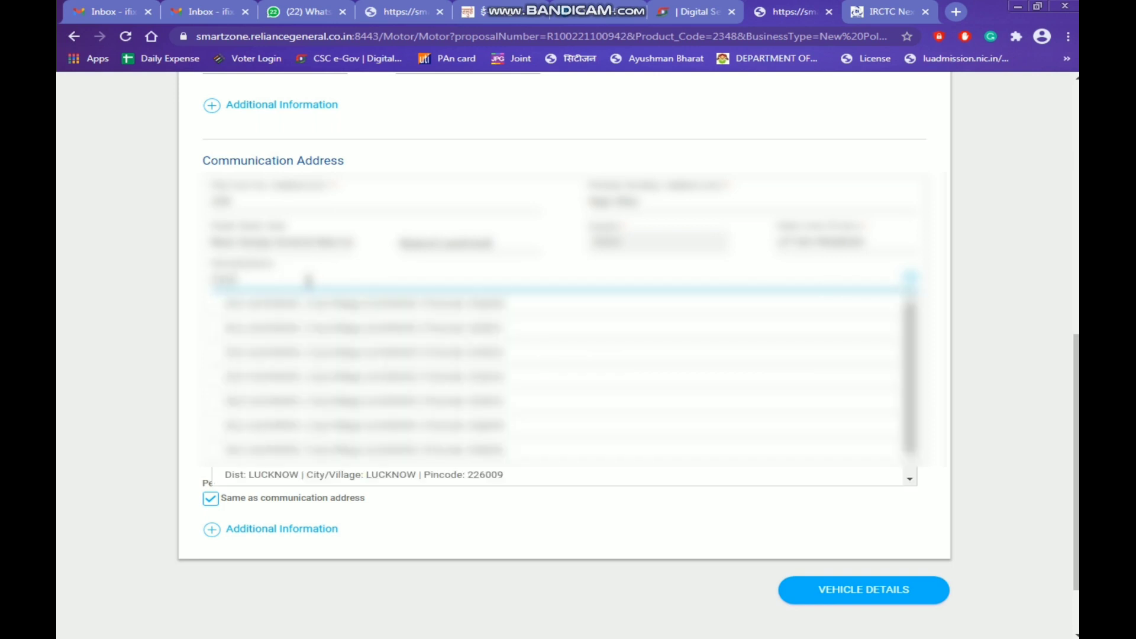
pyautogui.press('Tab')
# Choose district LALITPUR, a town/city and a pincode from the dropdowns
pyautogui.click(288, 324)
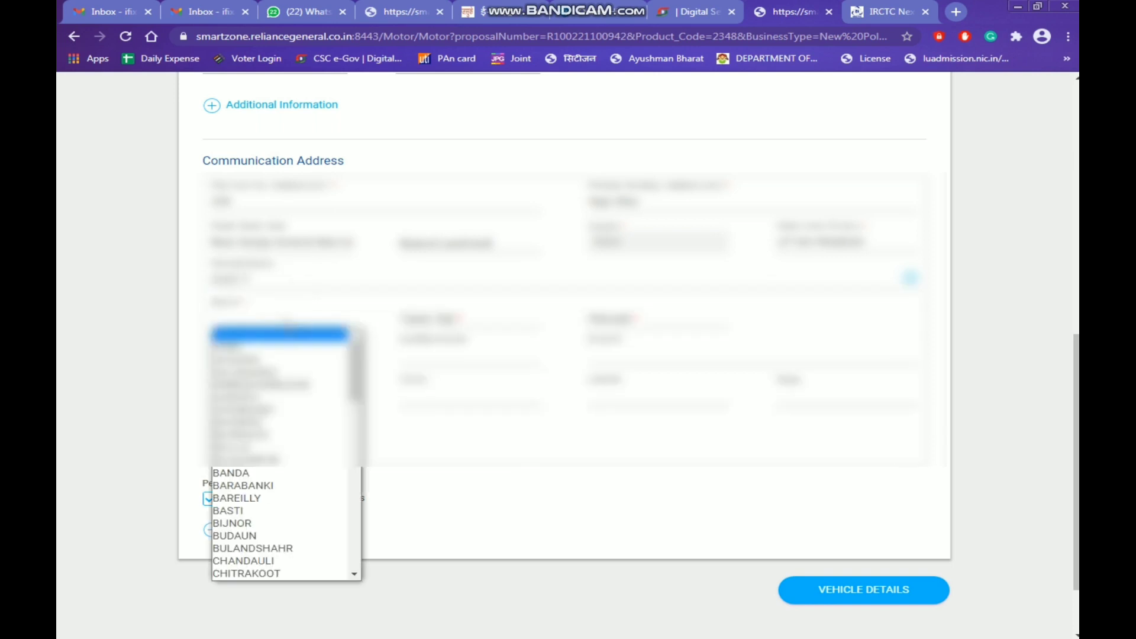
pyautogui.press('l')
pyautogui.press('Return')
pyautogui.click(502, 326)
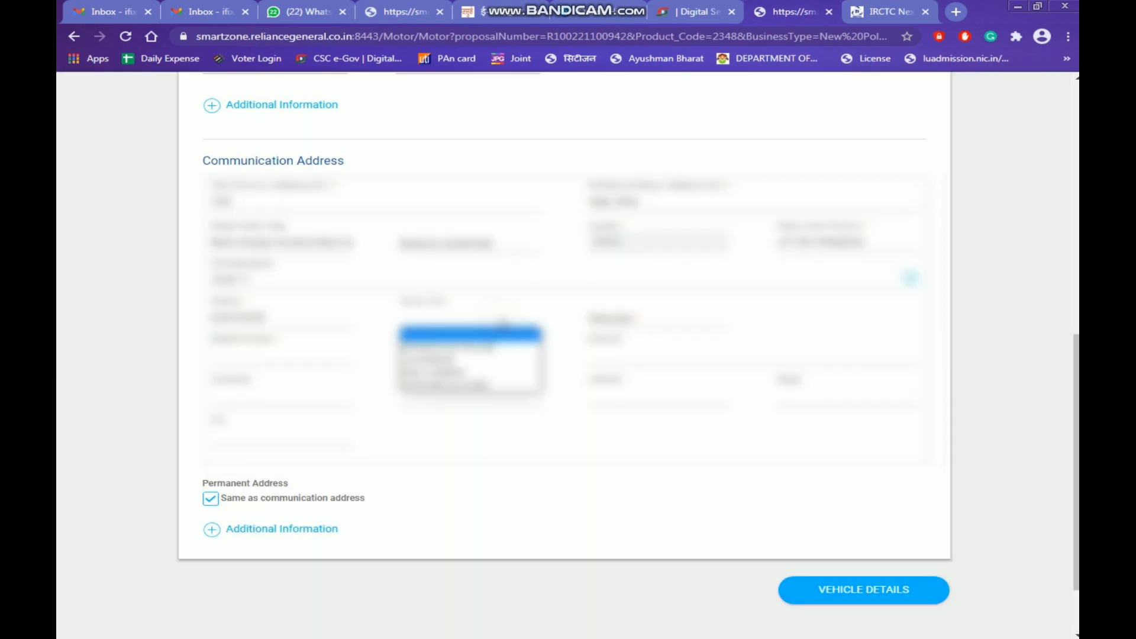
pyautogui.press('Down')
pyautogui.press('Return')
pyautogui.click(615, 319)
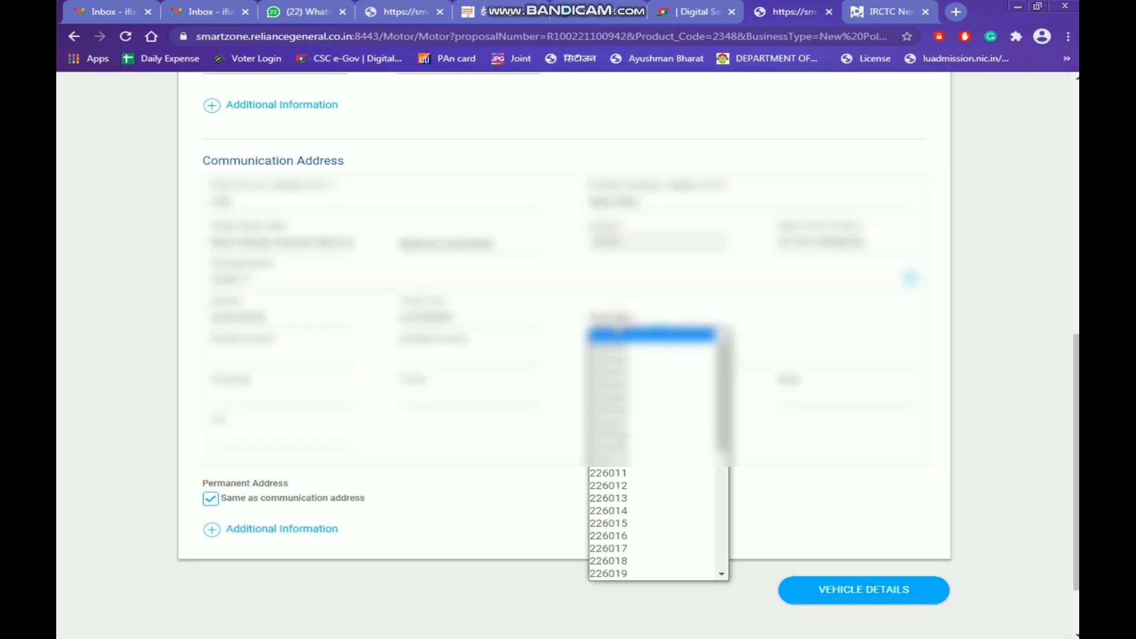
pyautogui.press('Down')
pyautogui.press('Down')
pyautogui.press('Down')
pyautogui.press('Down')
pyautogui.press('Down')
pyautogui.press('Down')
pyautogui.press('Down')
pyautogui.press('Down')
pyautogui.press('Down')
pyautogui.press('Down')
pyautogui.press('Down')
pyautogui.press('Down')
pyautogui.press('Down')
pyautogui.press('Down')
pyautogui.press('Down')
pyautogui.press('Down')
pyautogui.press('Down')
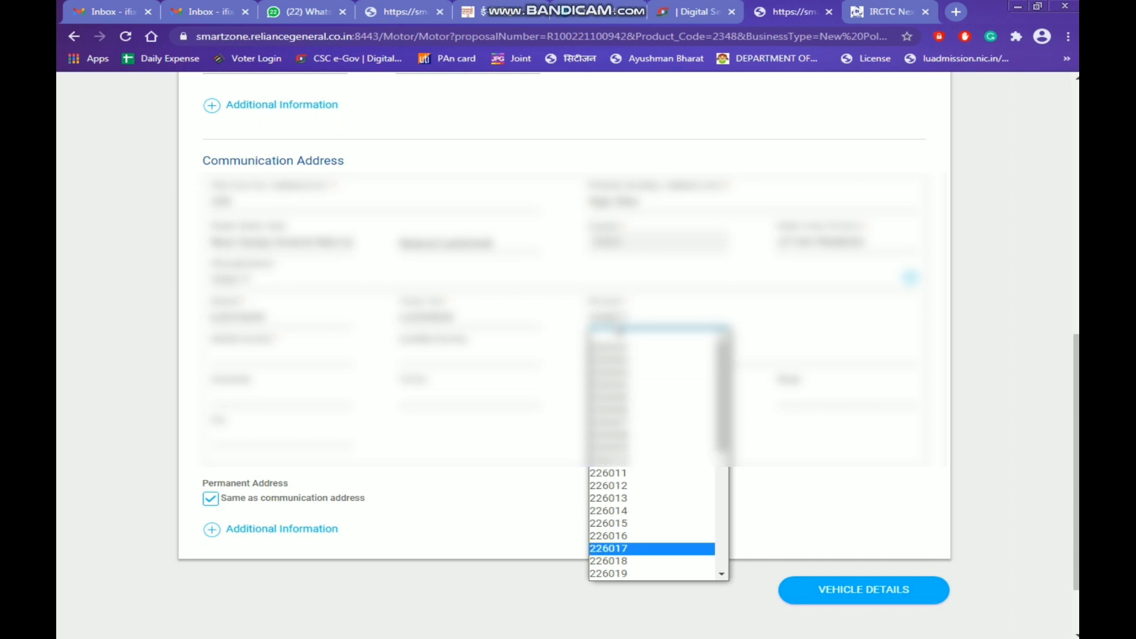
pyautogui.press('Return')
# Fill in the communication address line and the customer's e-mail, then review the form
pyautogui.click(285, 362)
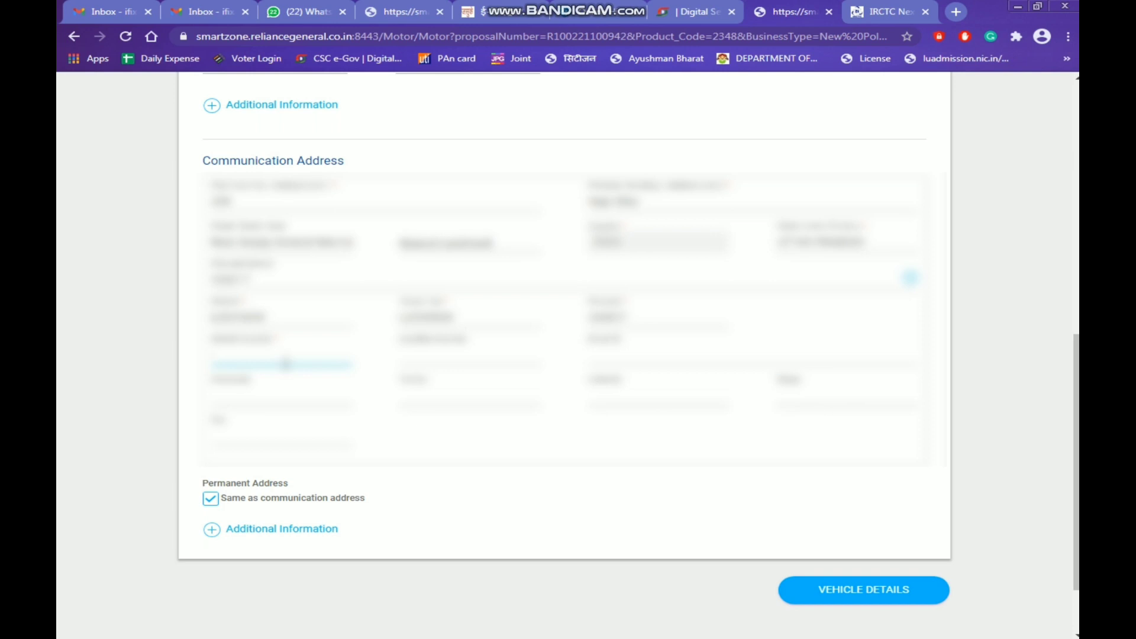
pyautogui.write('a1234567')
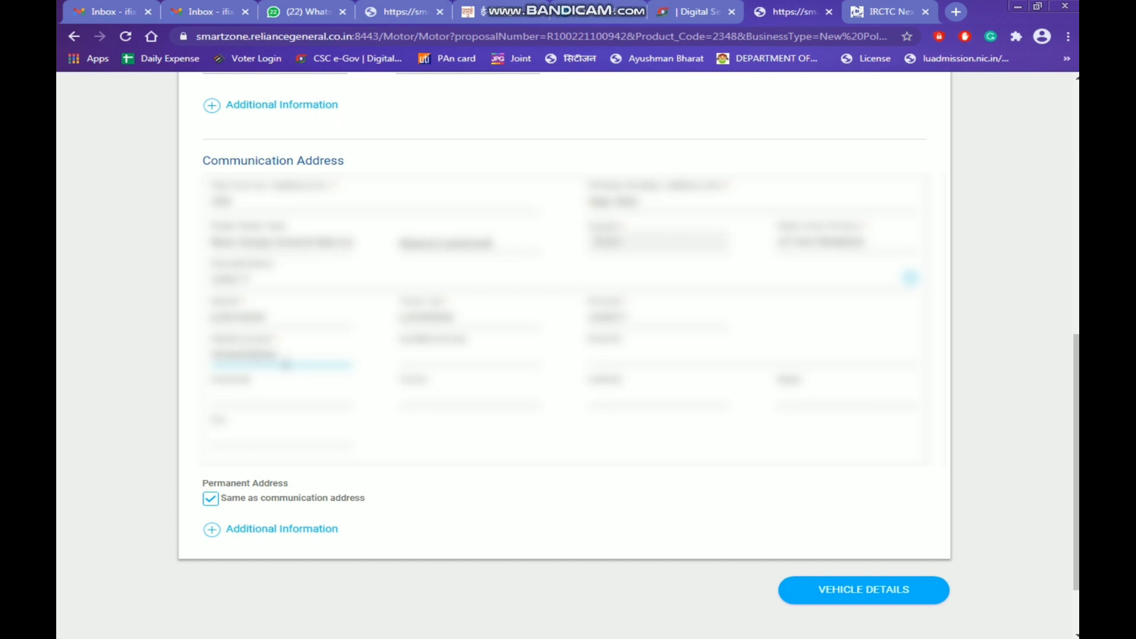
pyautogui.click(611, 354)
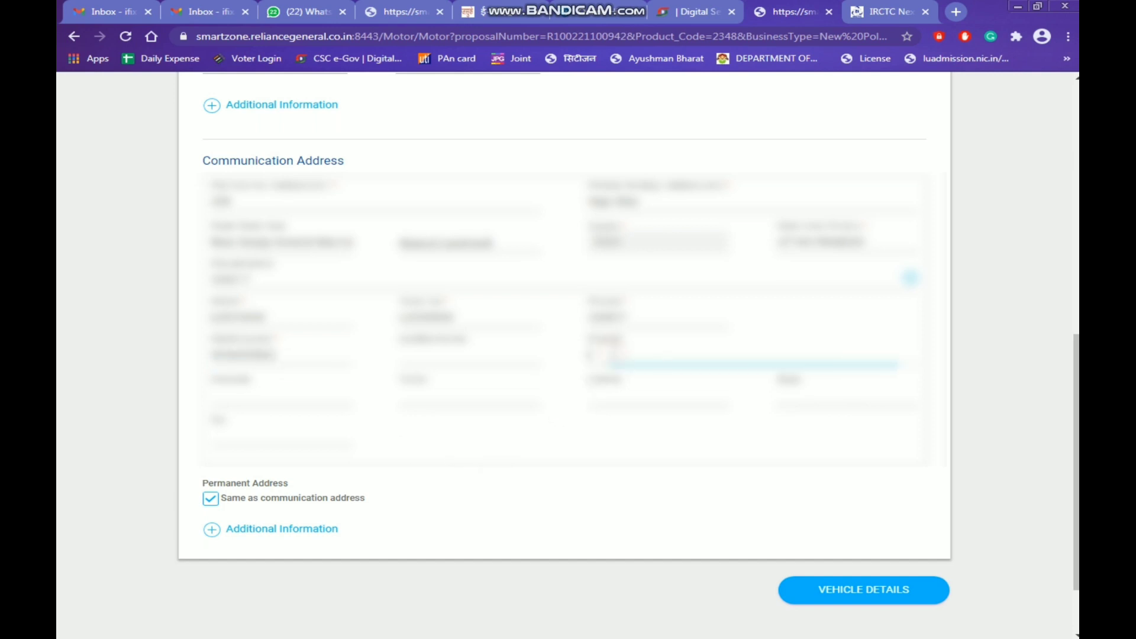
pyautogui.write('abcdef')
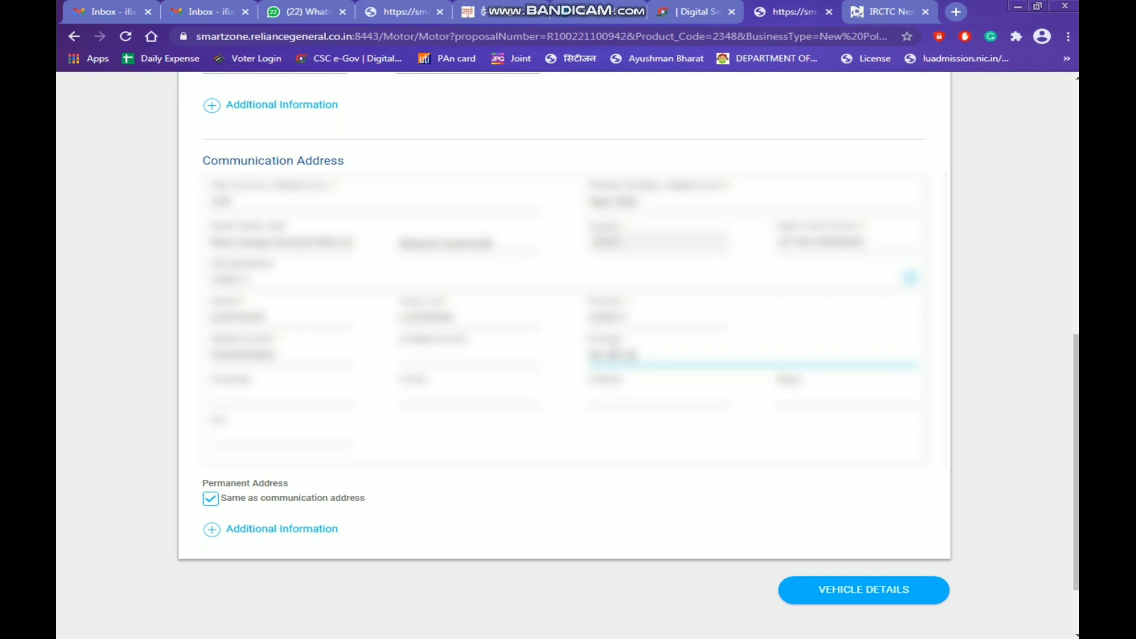
pyautogui.write('ghijklm')
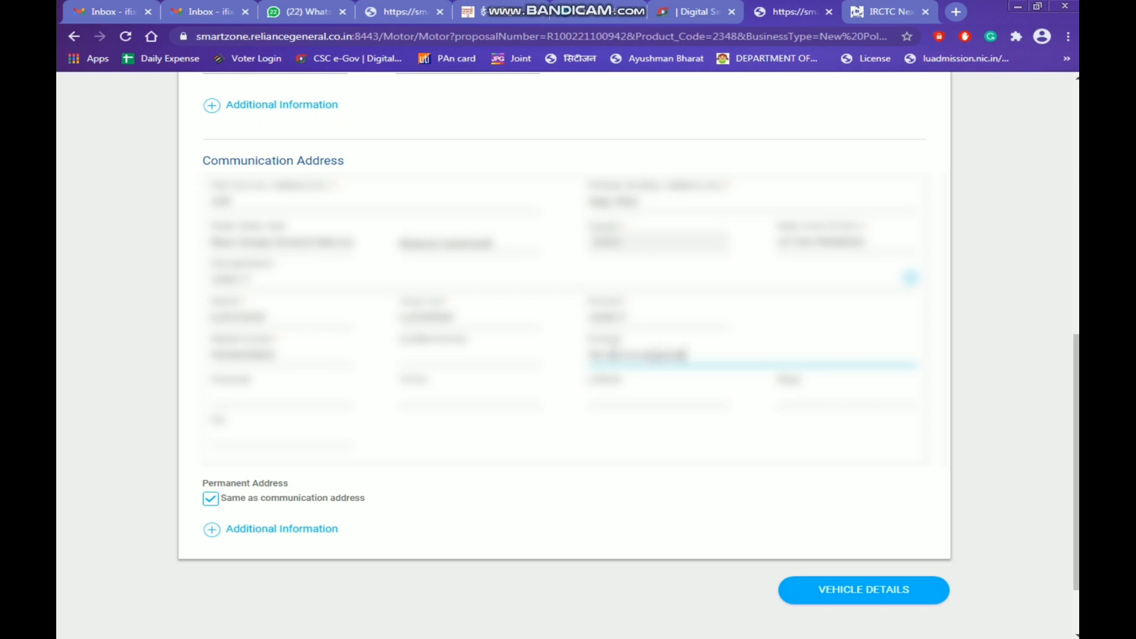
pyautogui.write('om')
pyautogui.press('Tab')
pyautogui.press('Tab')
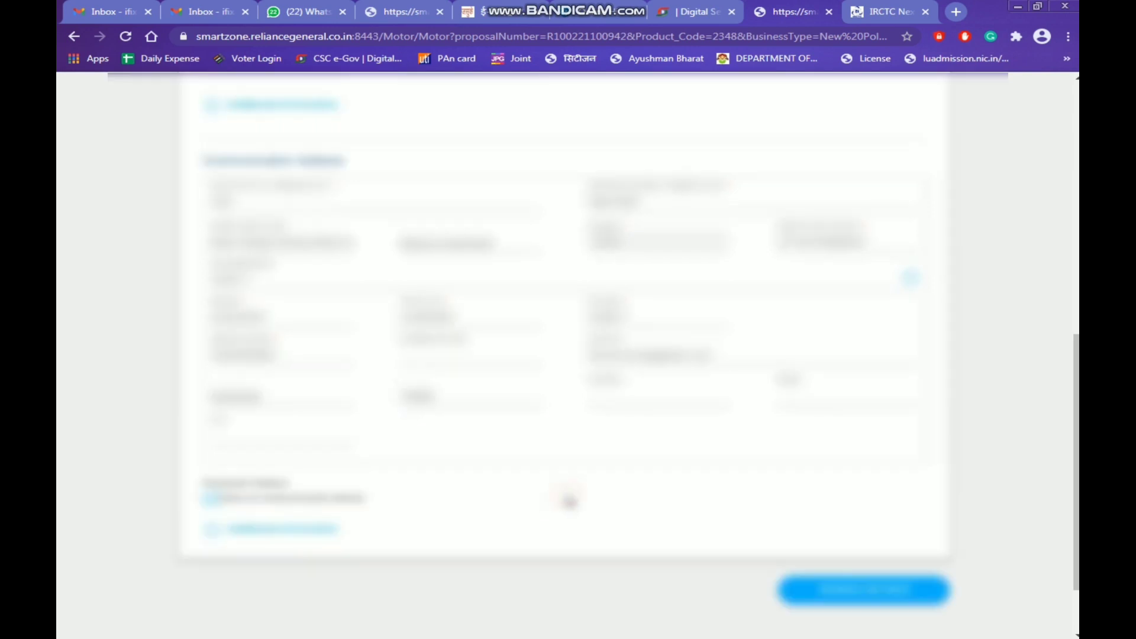
pyautogui.scroll(7, 569, 502)
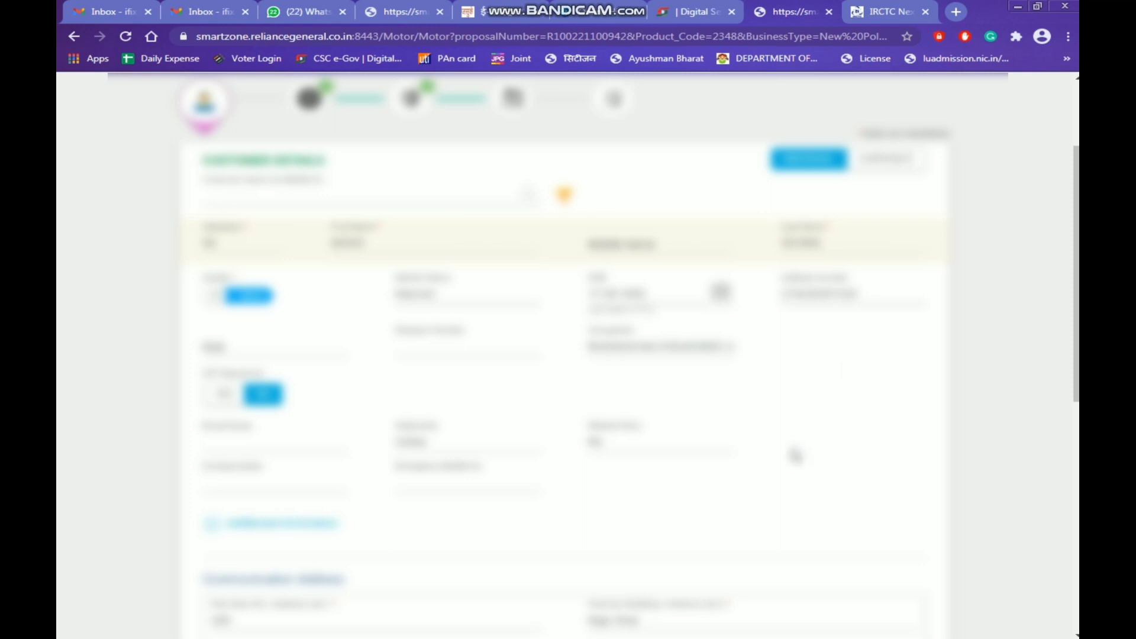
pyautogui.scroll(-3, 796, 456)
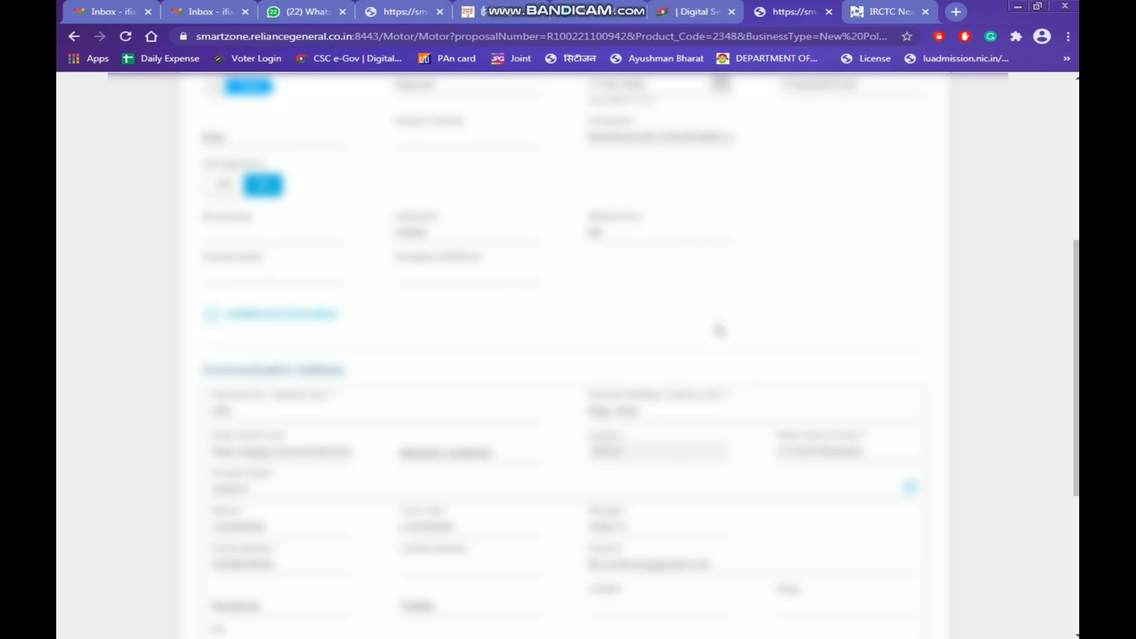
pyautogui.scroll(-4, 793, 404)
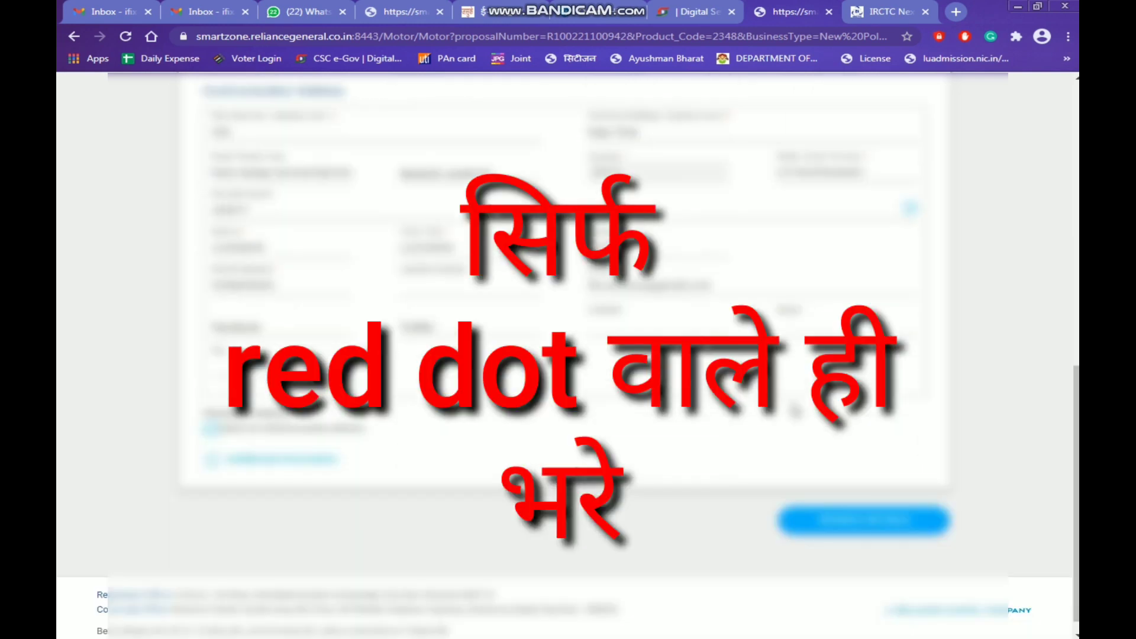
# Go to Vehicle Details, dismiss the colour-scheme warning, and set Manufacturing Month to JANUARY
pyautogui.click(841, 523)
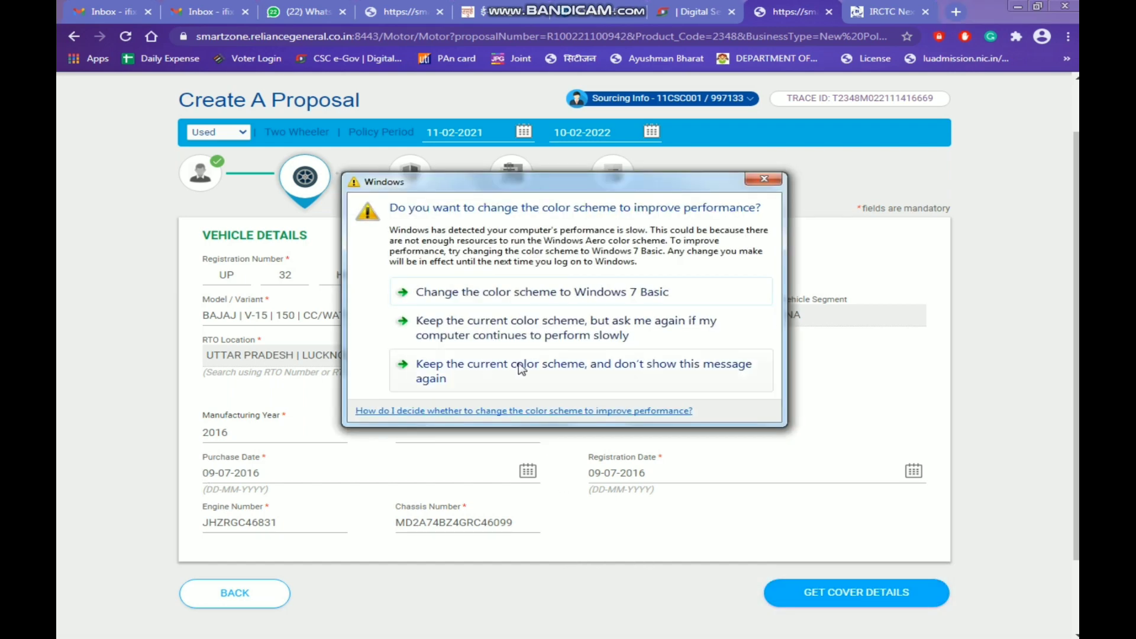
pyautogui.click(598, 436)
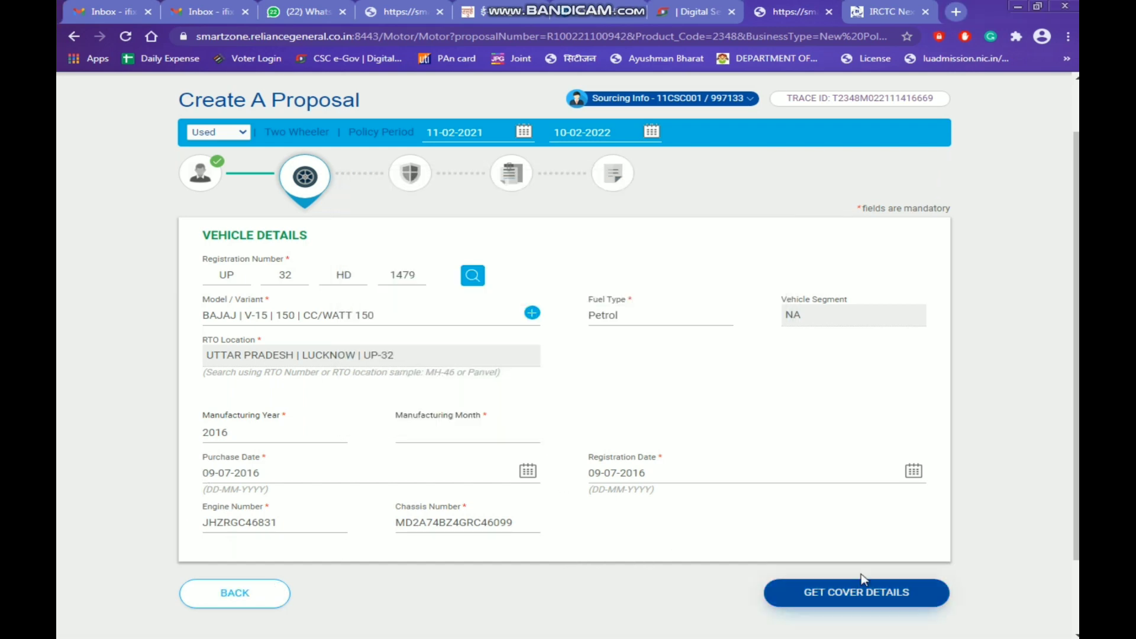
pyautogui.click(933, 592)
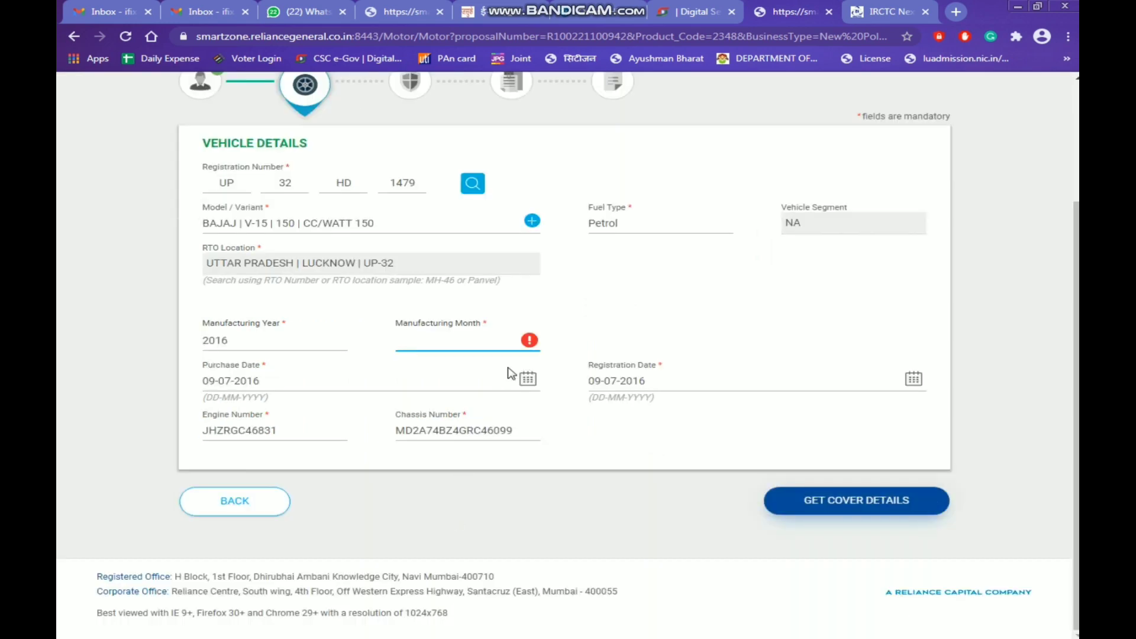
pyautogui.moveTo(528, 341)
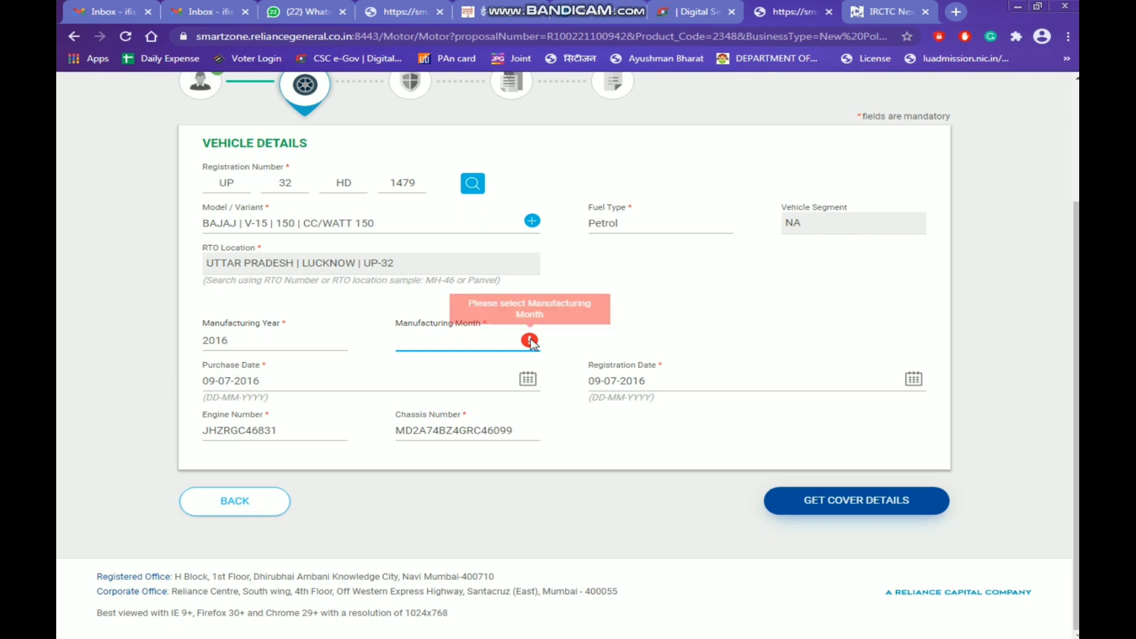
pyautogui.click(433, 341)
pyautogui.click(432, 372)
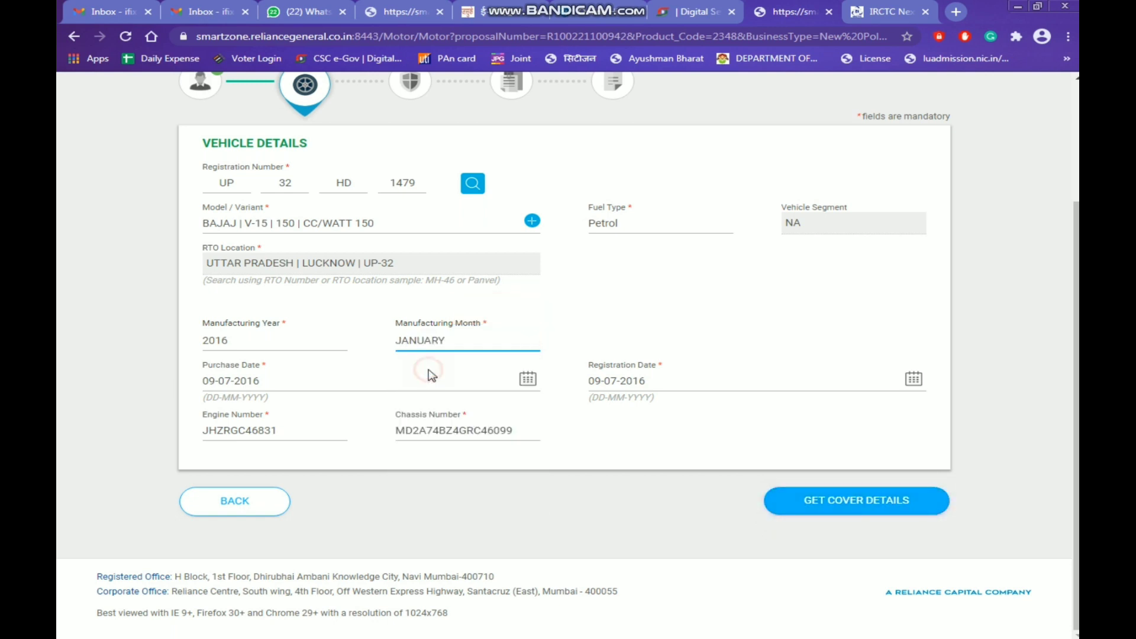
pyautogui.click(658, 472)
# Advance through cover and other details to the premium summary: net 702, total ₹828
pyautogui.click(864, 505)
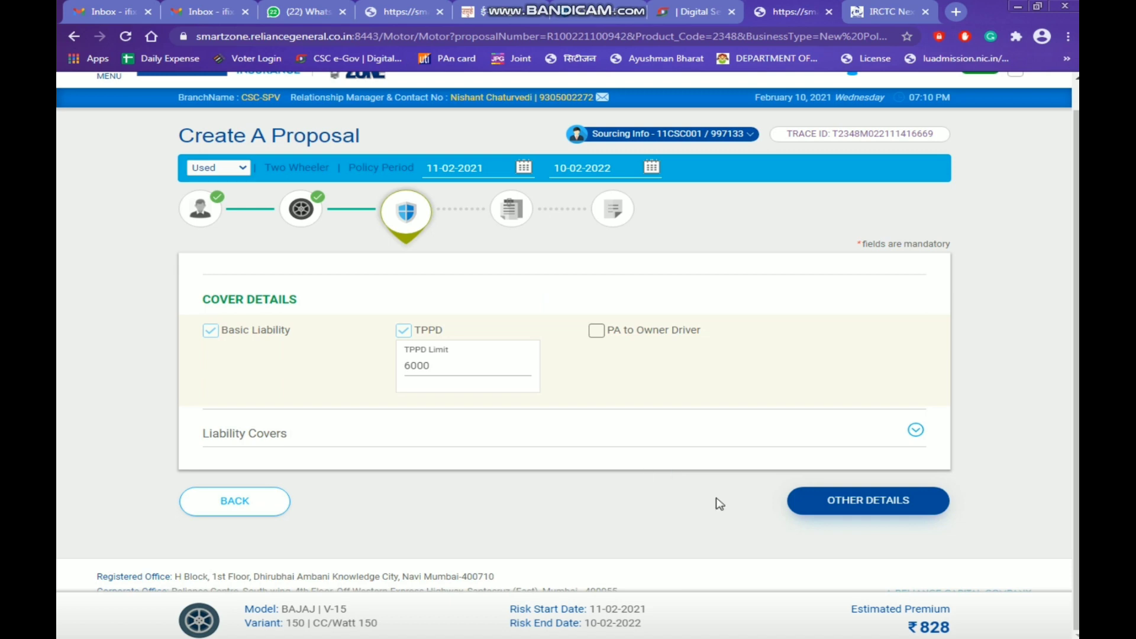
pyautogui.click(900, 500)
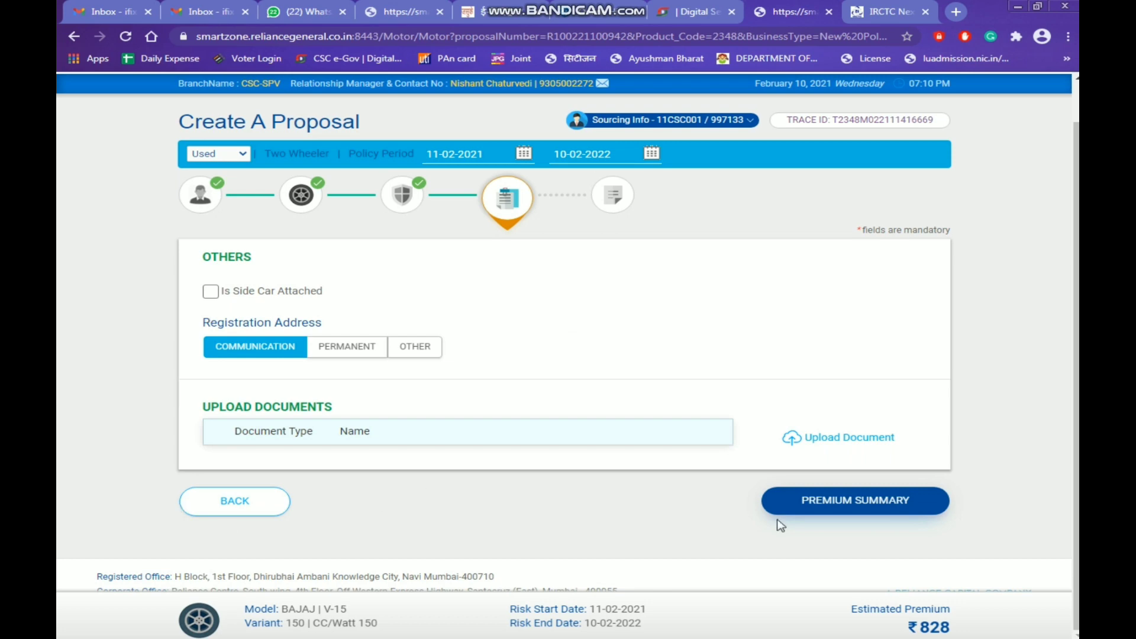
pyautogui.click(868, 503)
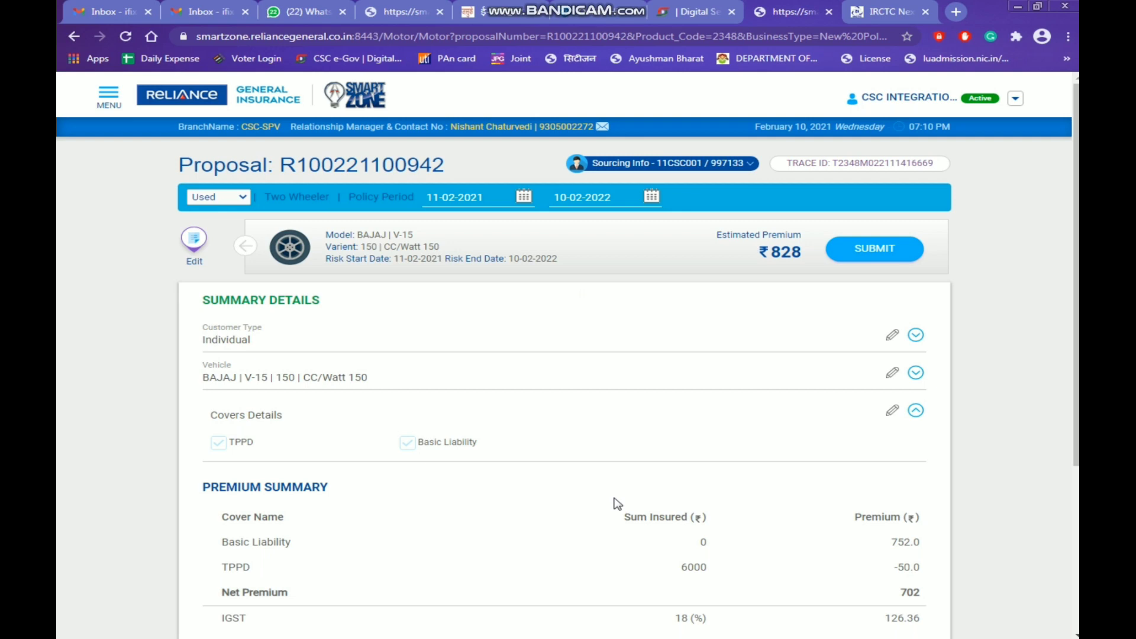
# Review the ₹828 premium summary and submit the proposal to get proposal and quote numbers
pyautogui.scroll(-3, 617, 504)
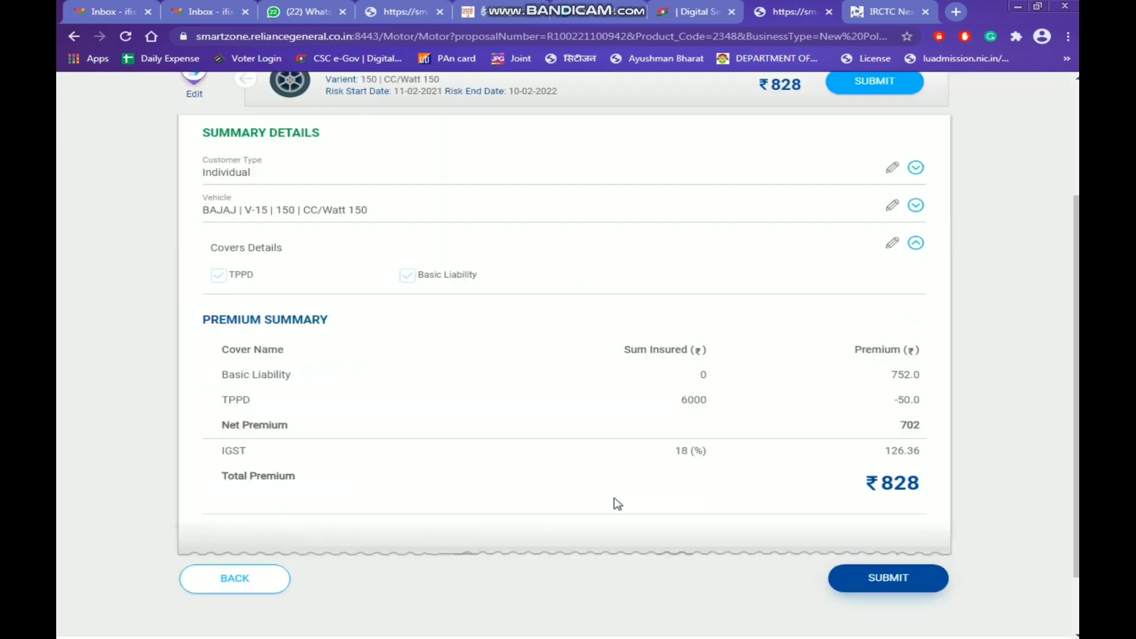
pyautogui.scroll(1, 416, 460)
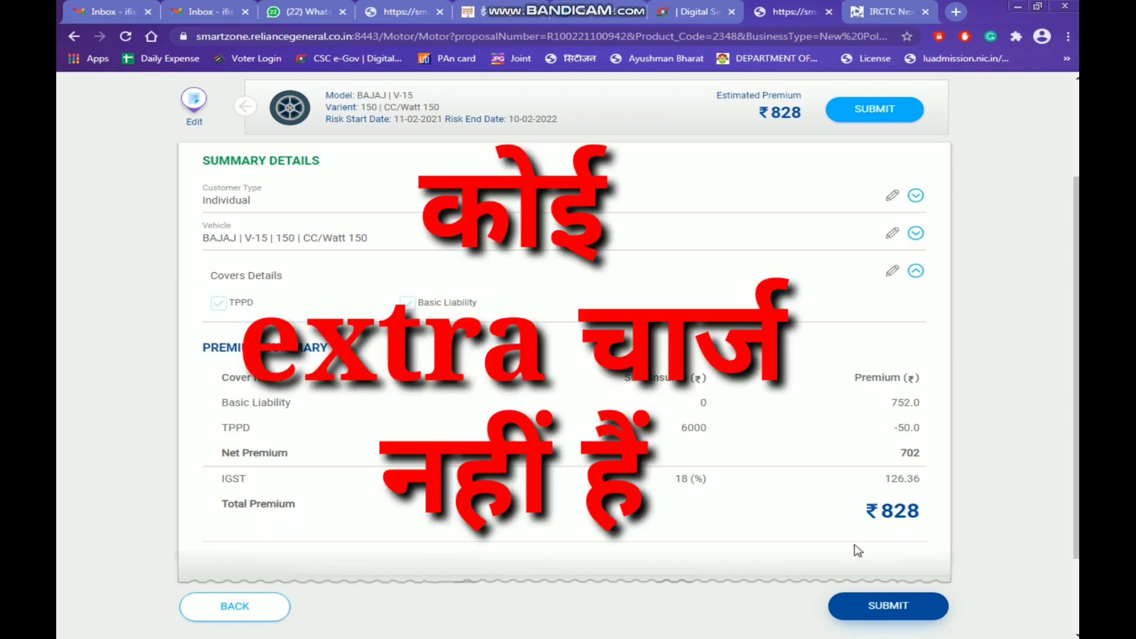
pyautogui.click(899, 607)
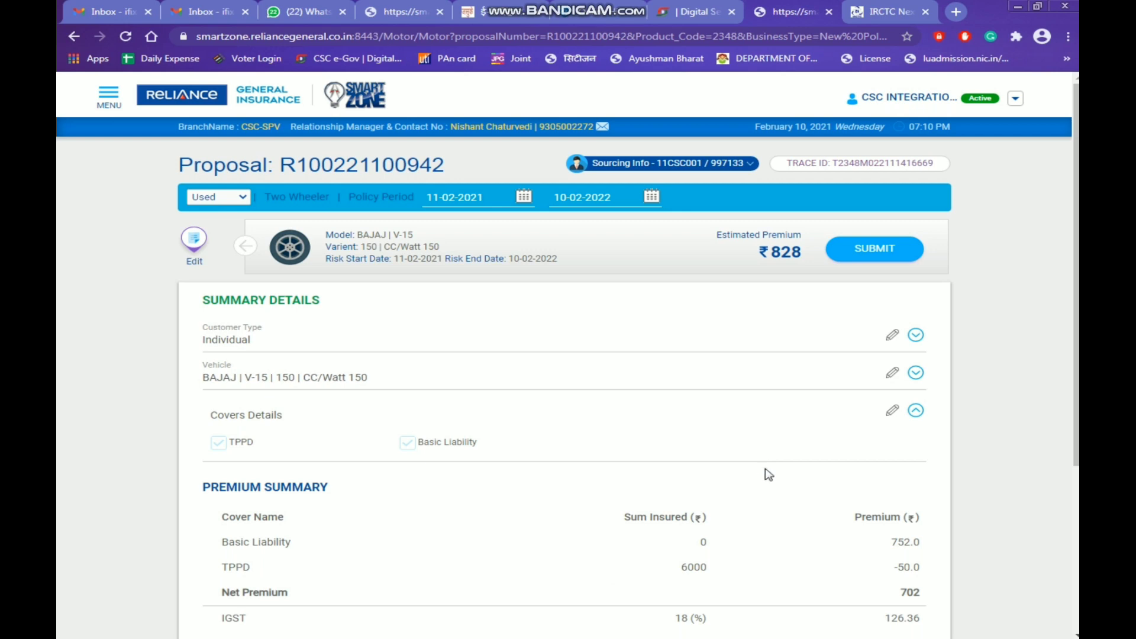
pyautogui.scroll(-4, 766, 472)
pyautogui.click(899, 507)
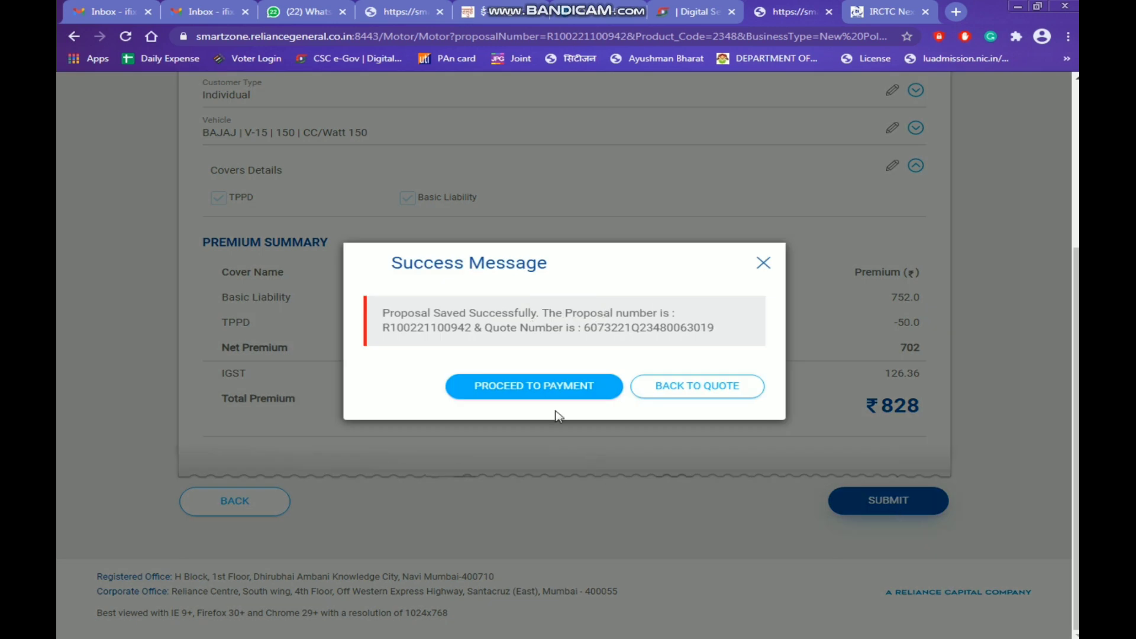
# Proceed to payment and pay now, reaching the CSC wallet page asking ₹769.48
pyautogui.click(546, 390)
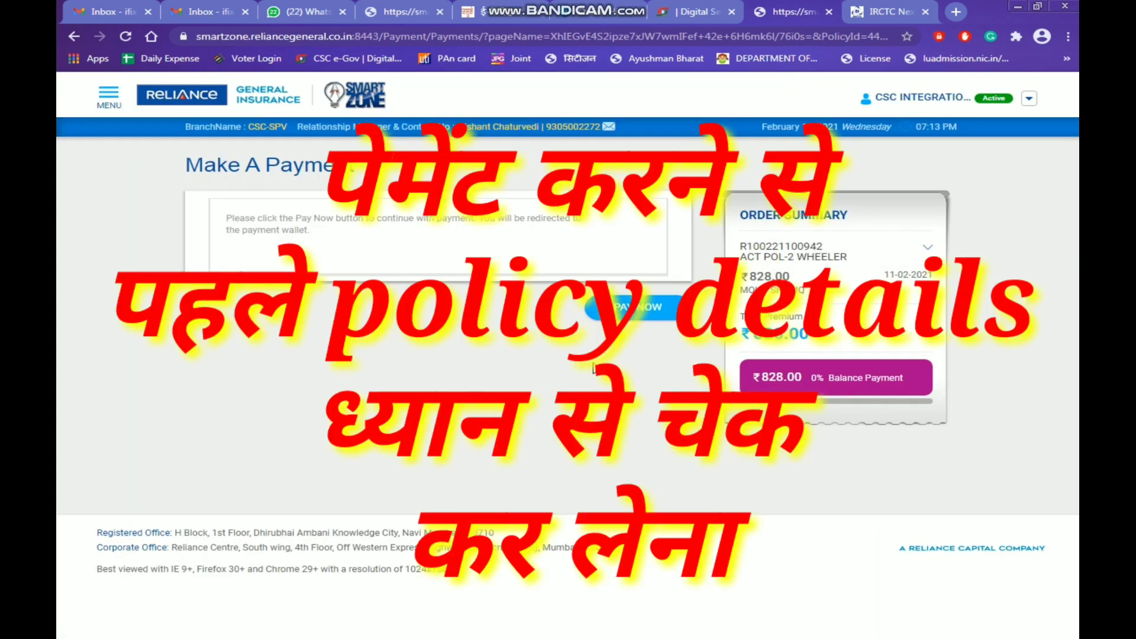
pyautogui.click(642, 308)
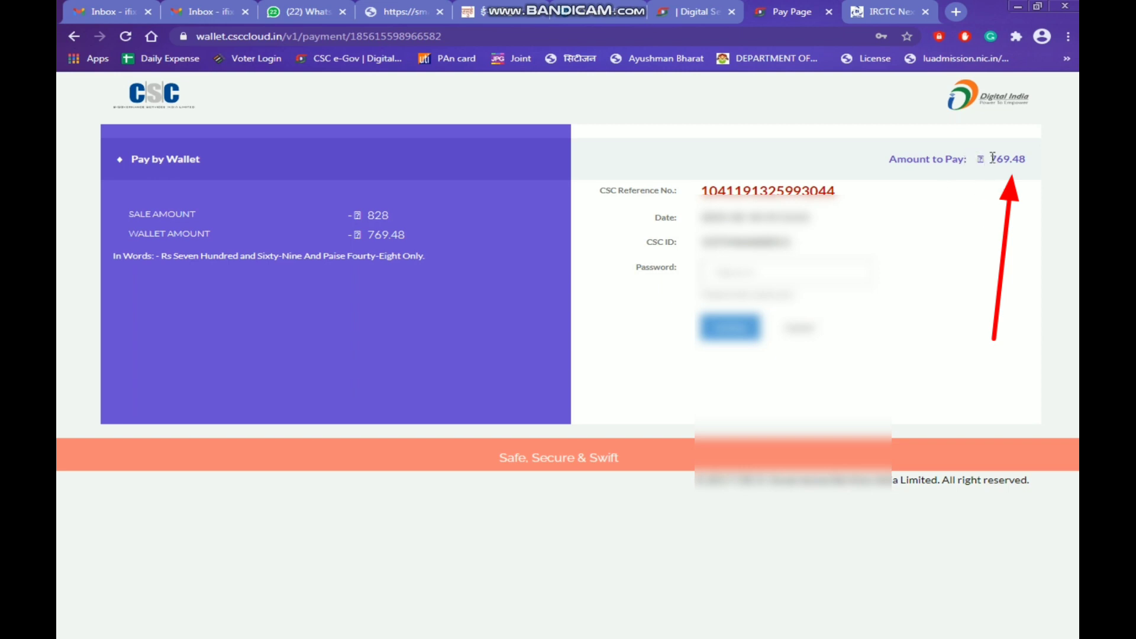
# Check the ₹769.48 amount to pay and log in with the saved wallet password
pyautogui.moveTo(992, 158); pyautogui.dragTo(1025, 161)
pyautogui.tripleClick(1024, 161)
pyautogui.click(1017, 208)
pyautogui.click(723, 276)
pyautogui.click(736, 307)
pyautogui.click(731, 327)
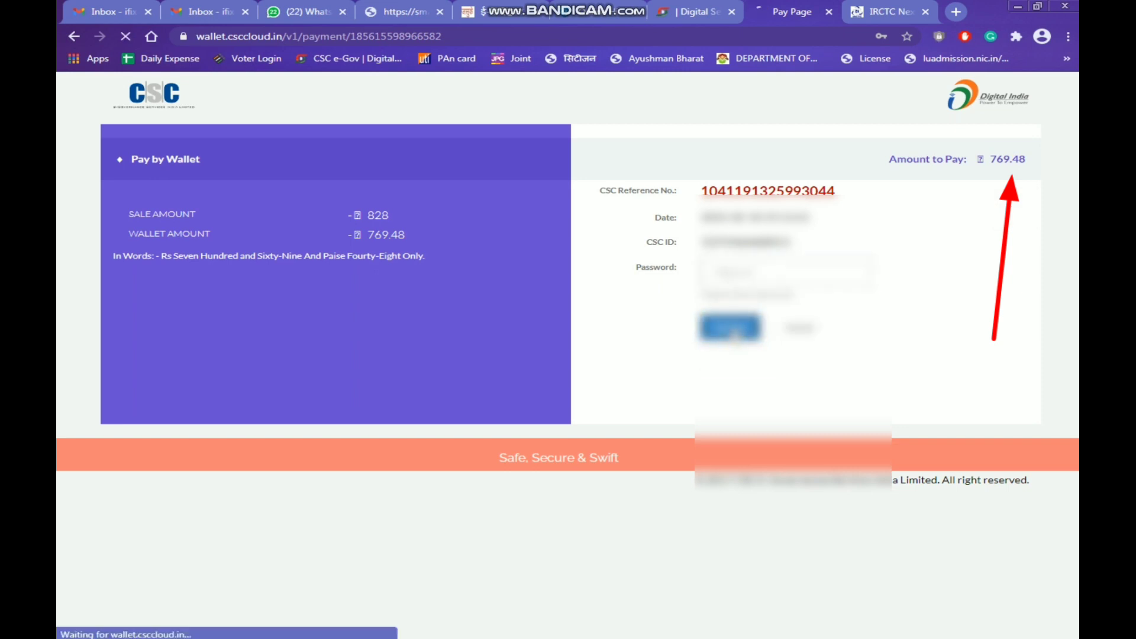
# Enter the 6-digit wallet PIN to complete payment and decline saving the password
pyautogui.click(750, 274)
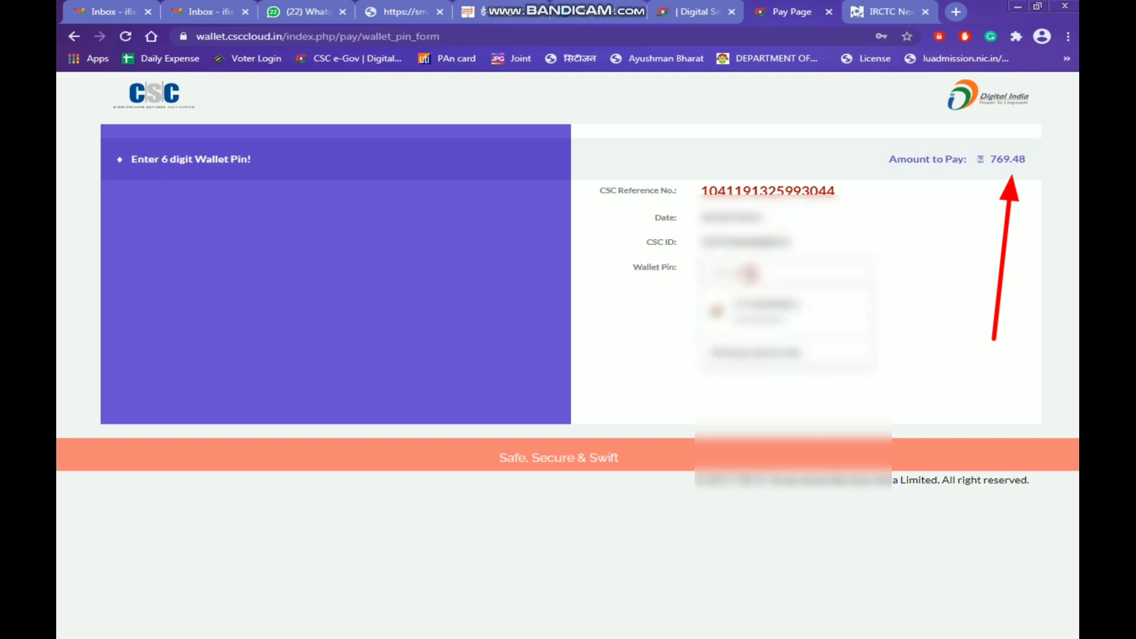
pyautogui.click(750, 273)
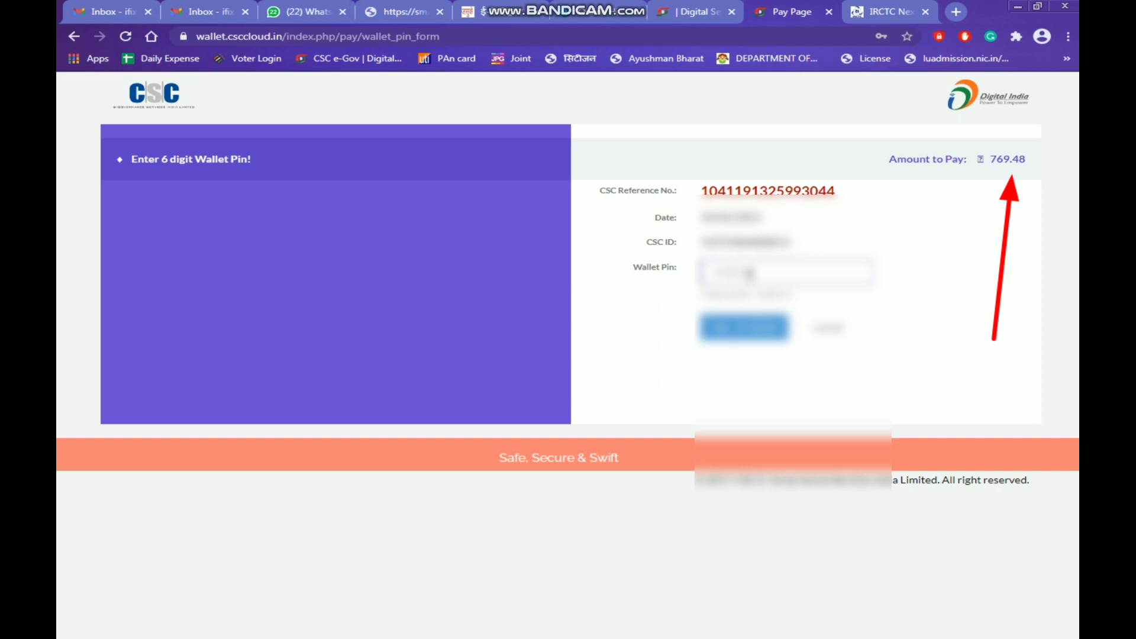
pyautogui.click(748, 328)
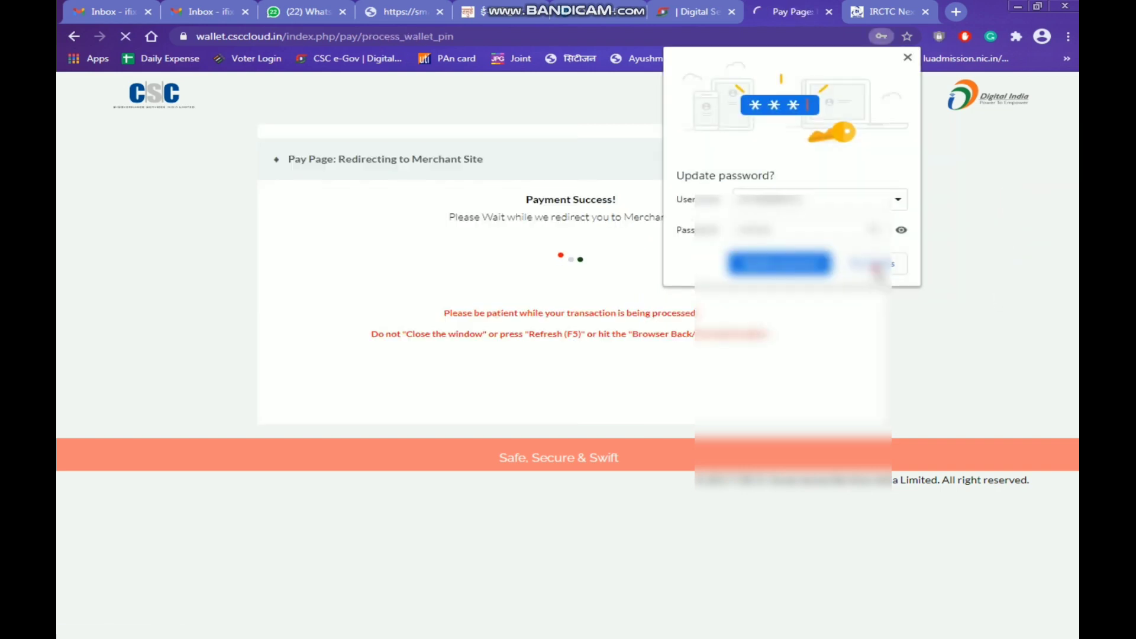
pyautogui.click(875, 266)
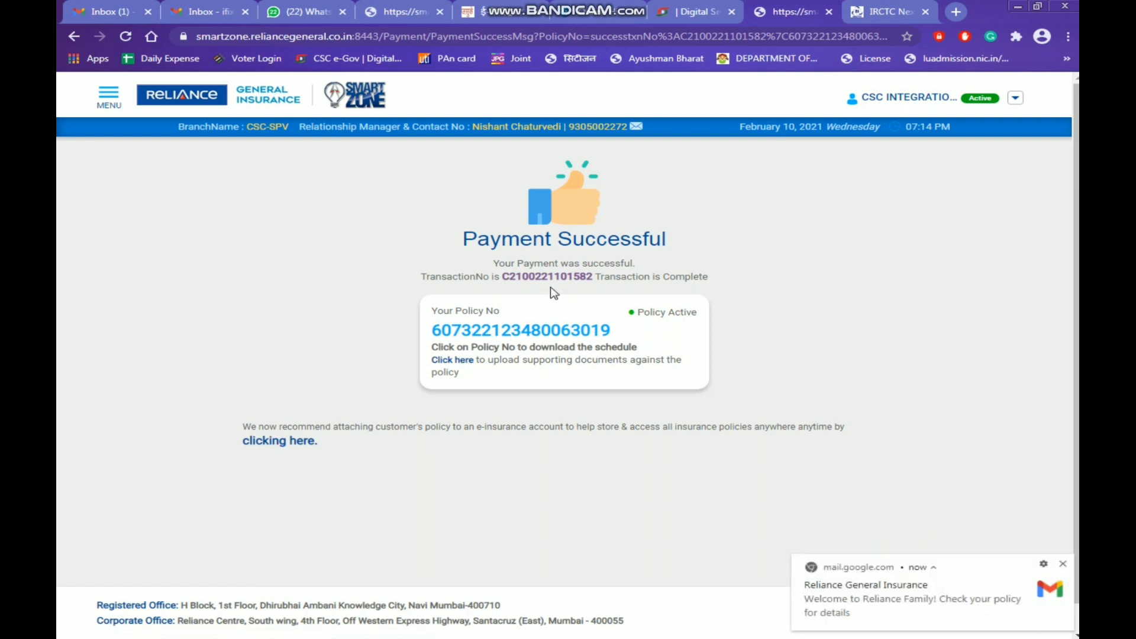
# Download and open the policy schedule PDF, checking its Total Premium of 828.00
pyautogui.click(546, 331)
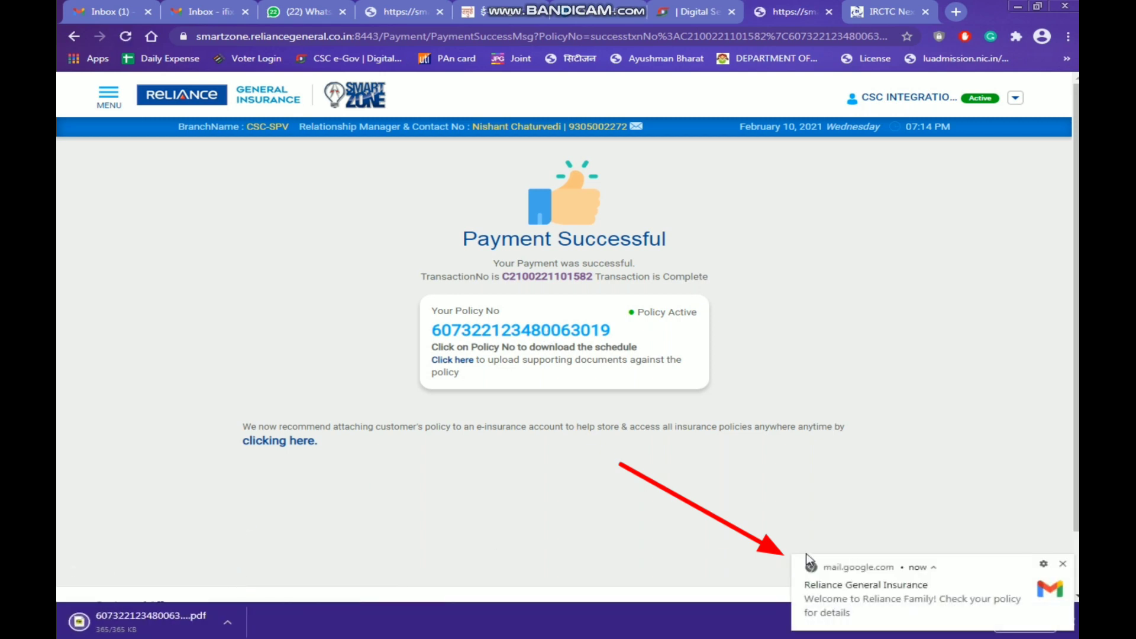
pyautogui.click(1064, 564)
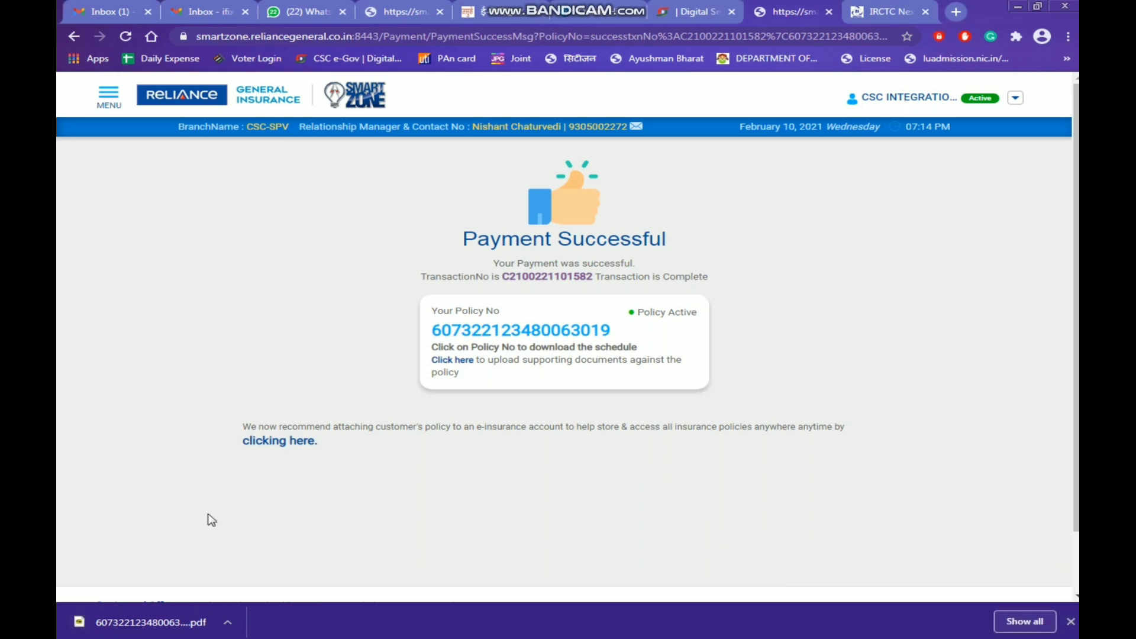
pyautogui.click(166, 625)
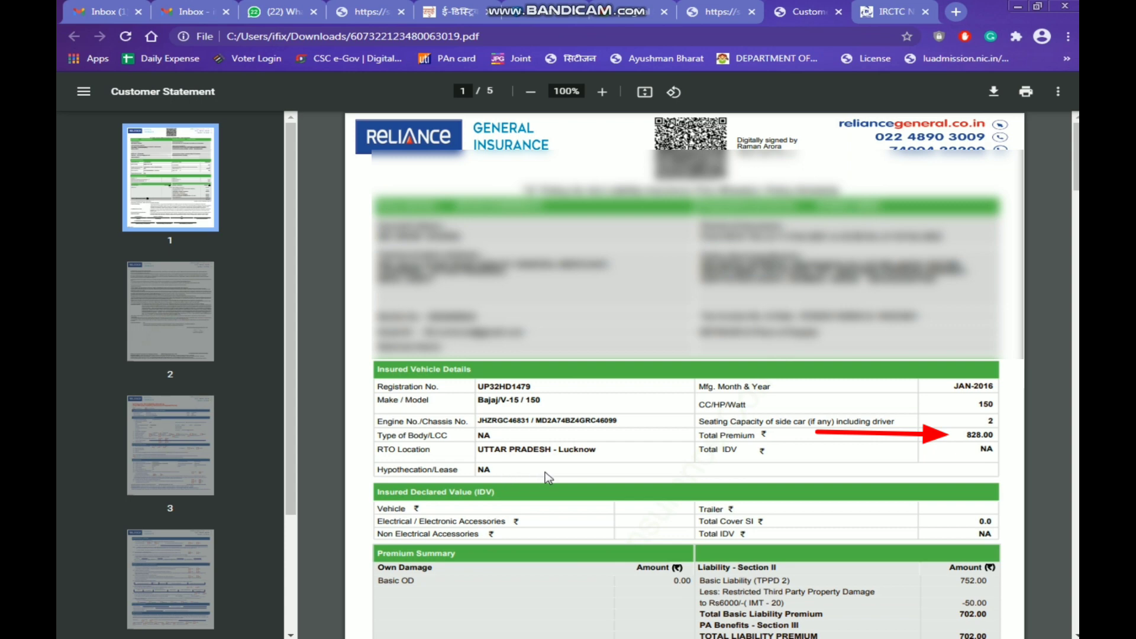
pyautogui.doubleClick(973, 435)
pyautogui.click(954, 438)
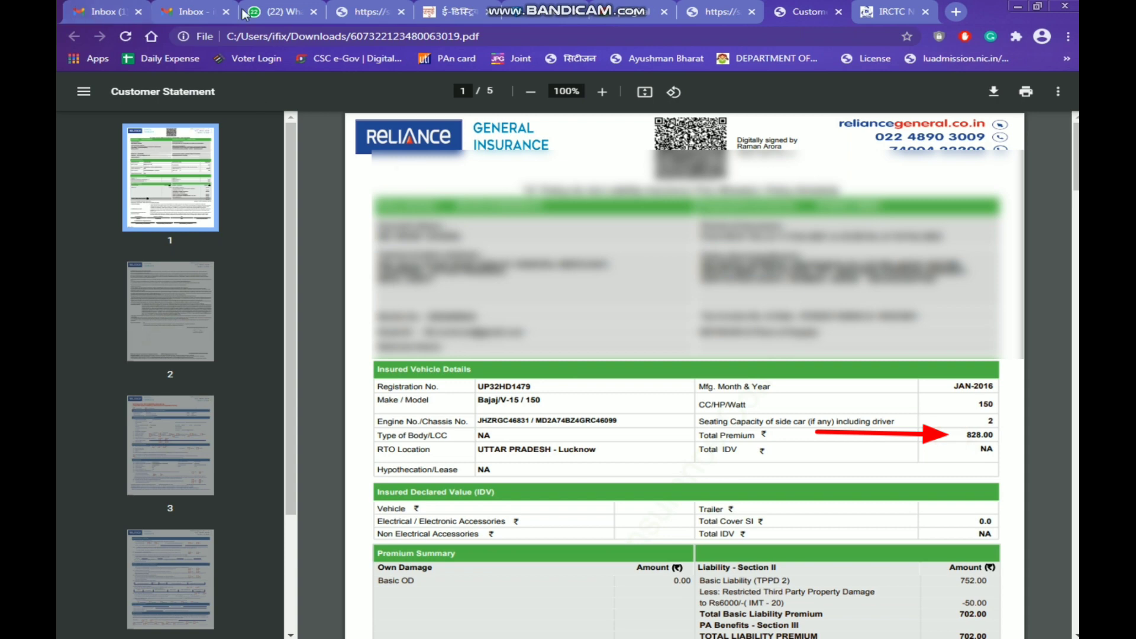
# Open the Digital Seva dashboard and locate the ₹769.48 Motor Third Party POS charge
pyautogui.click(717, 12)
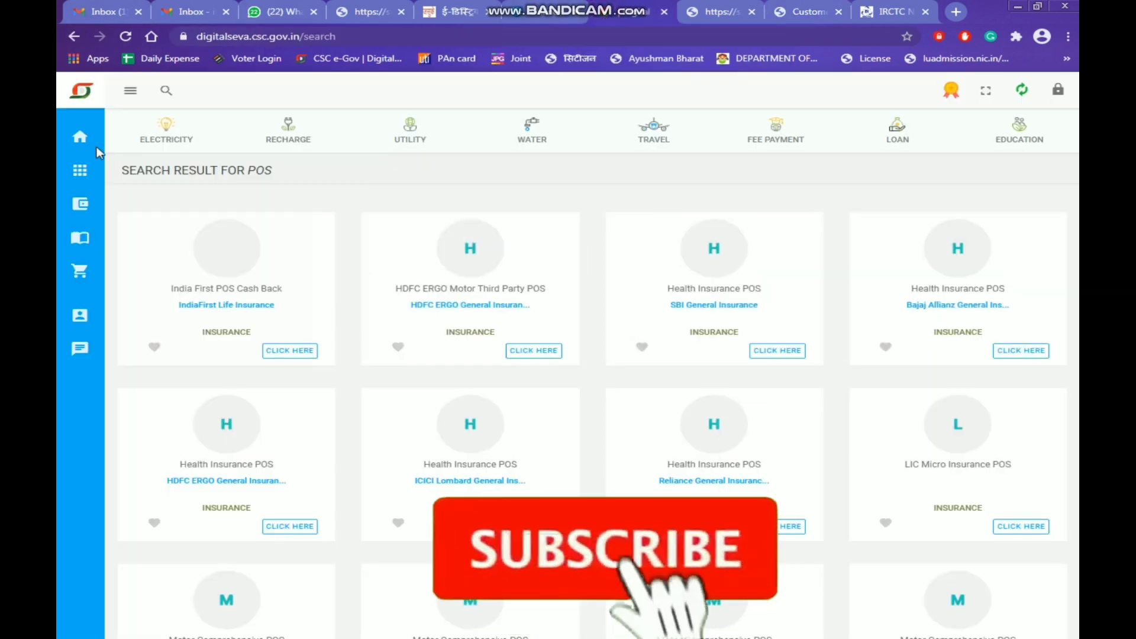
pyautogui.click(76, 146)
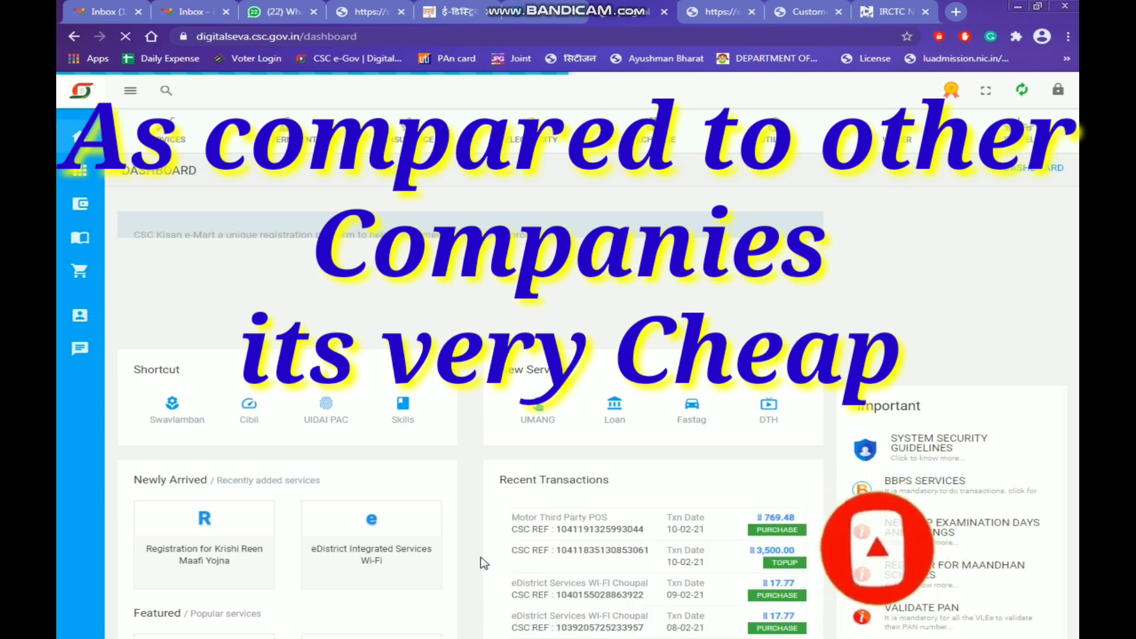
pyautogui.scroll(-3, 718, 553)
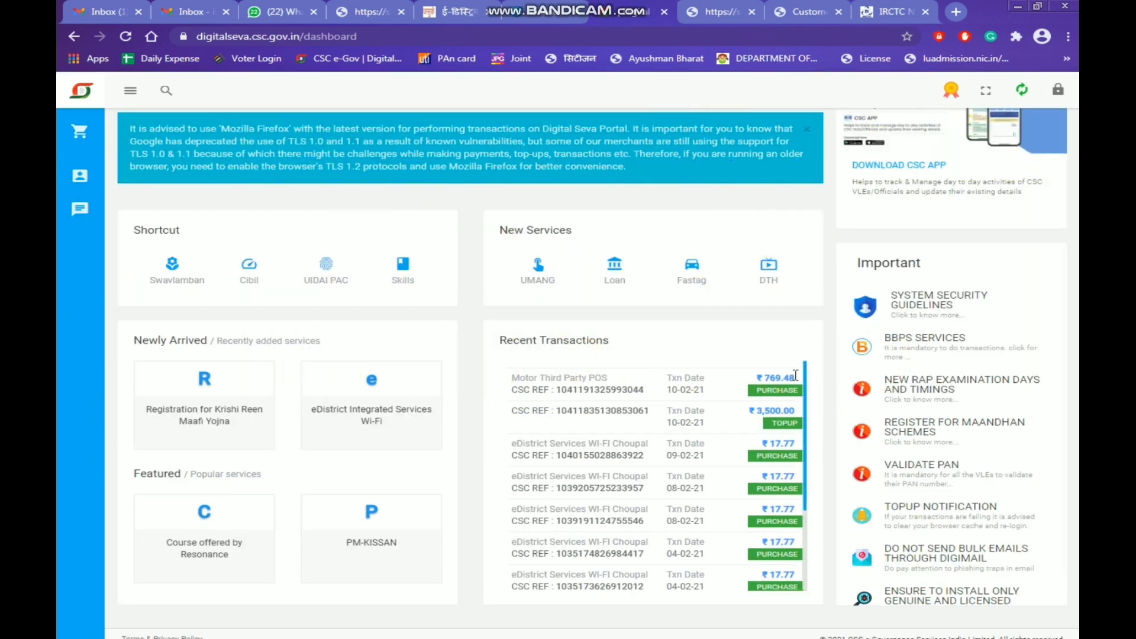
pyautogui.moveTo(795, 375); pyautogui.dragTo(739, 381)
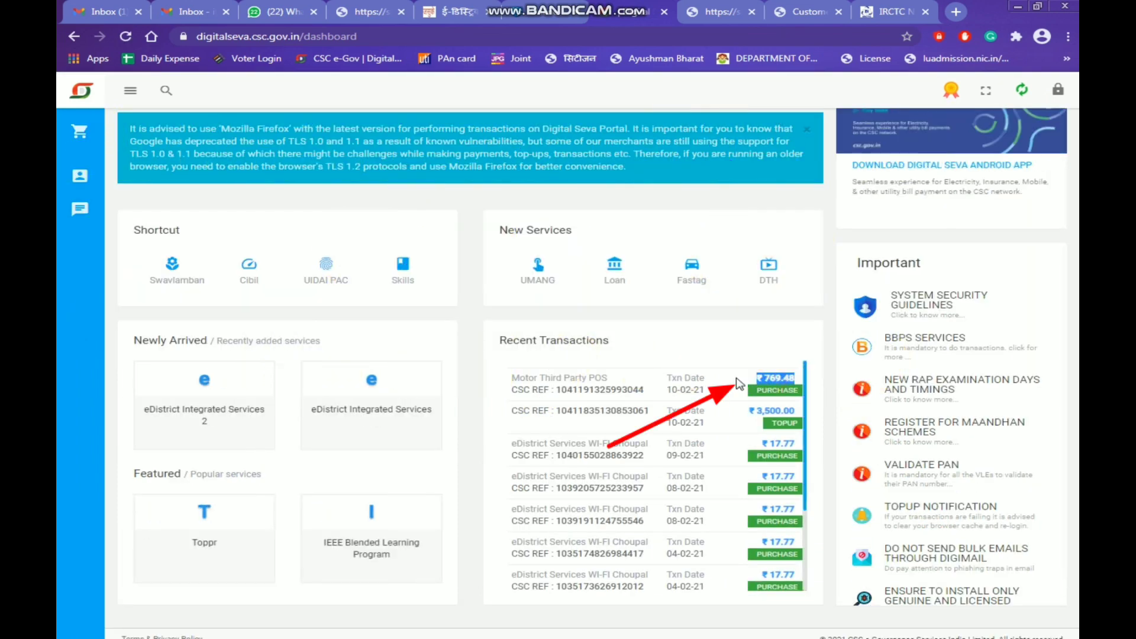
pyautogui.click(738, 379)
# Compute 828 − 769 in Calculator, giving the 59 commission
pyautogui.press('super')
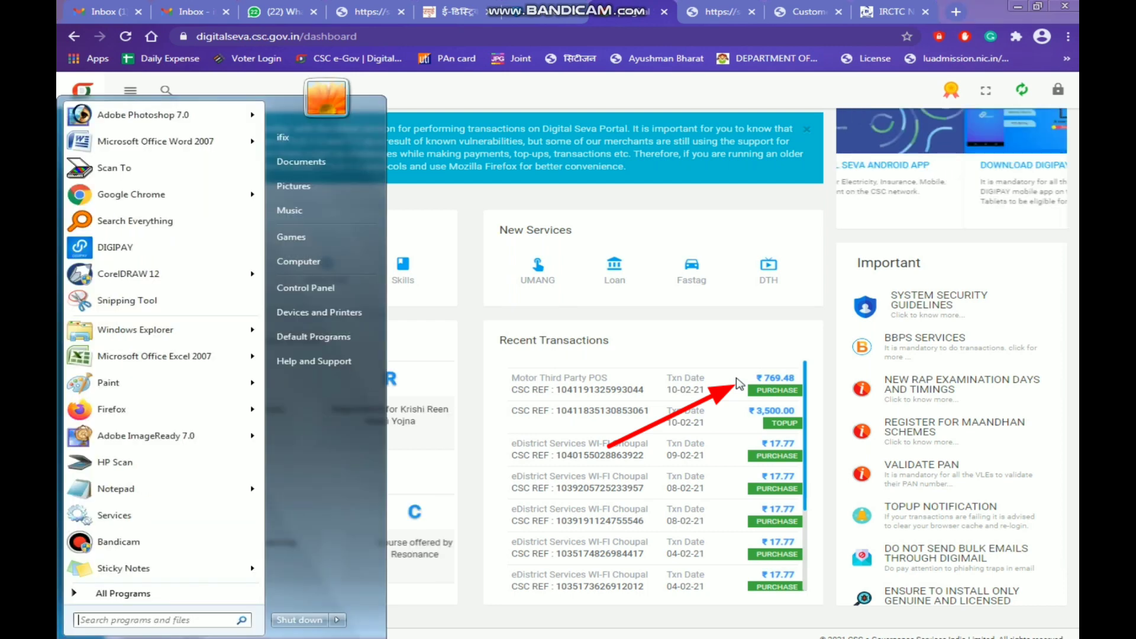
pyautogui.write('calc')
pyautogui.press('Return')
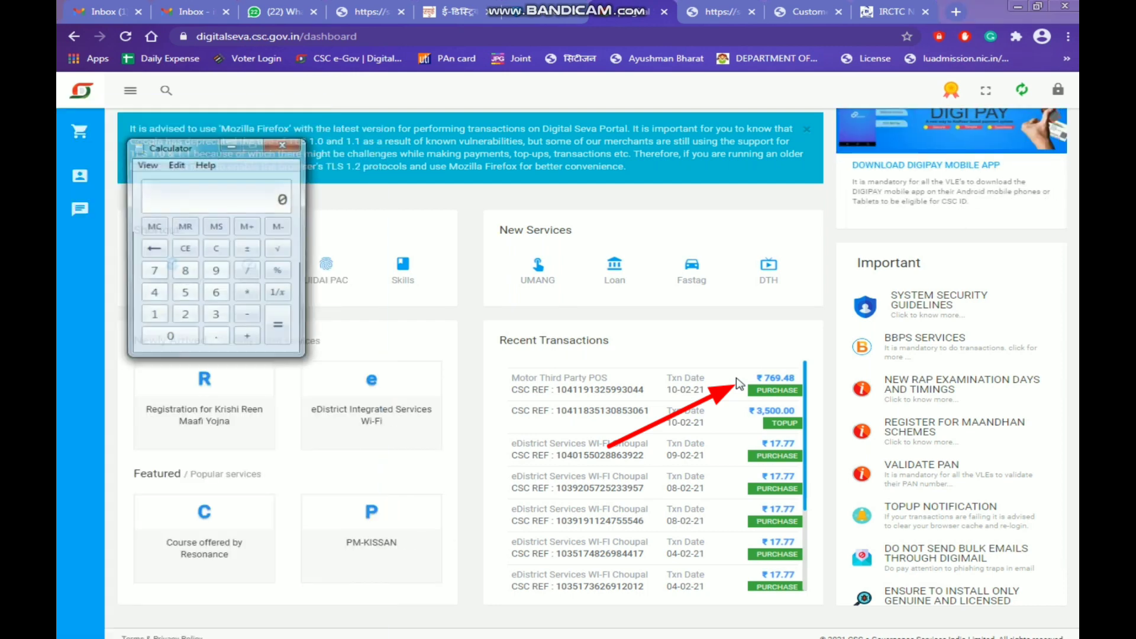
pyautogui.write('828')
pyautogui.press('-')
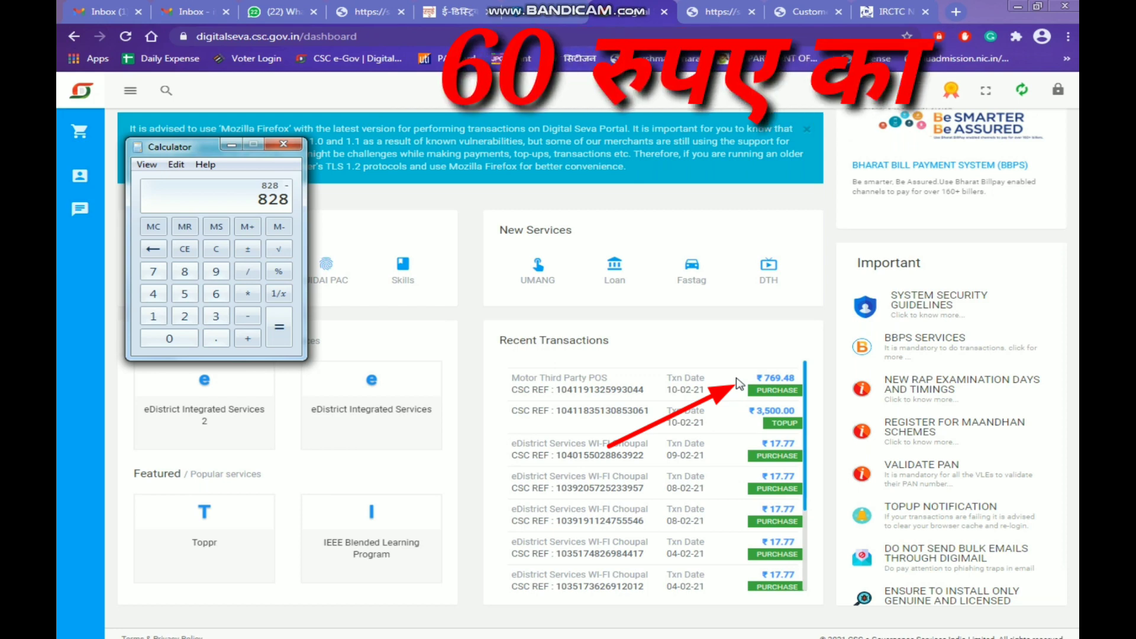
pyautogui.write('769')
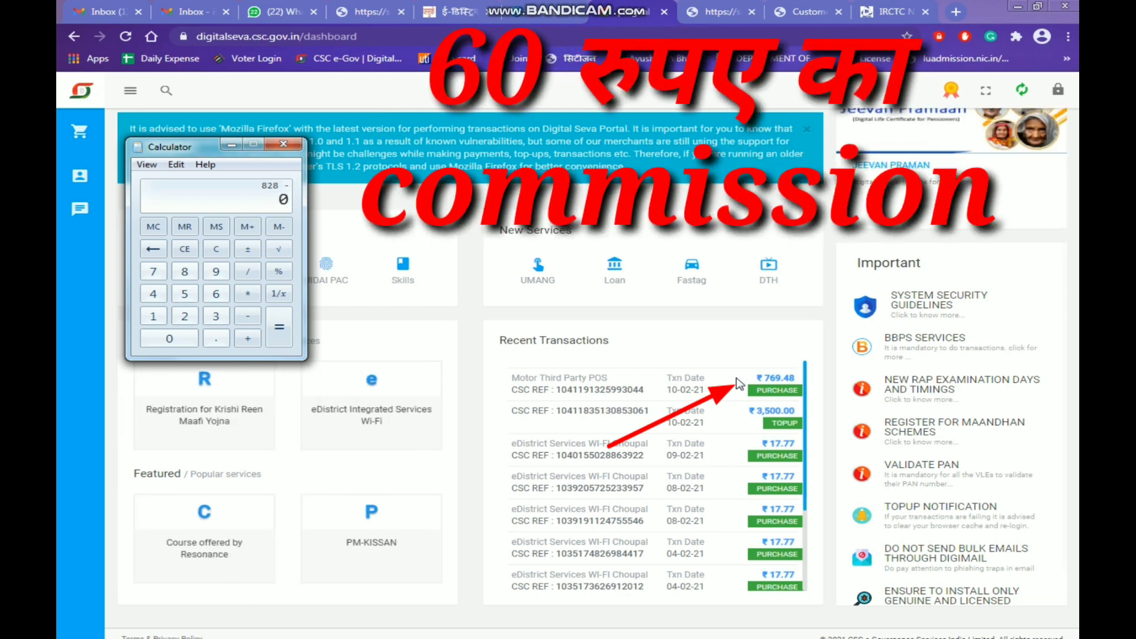
pyautogui.press('Return')
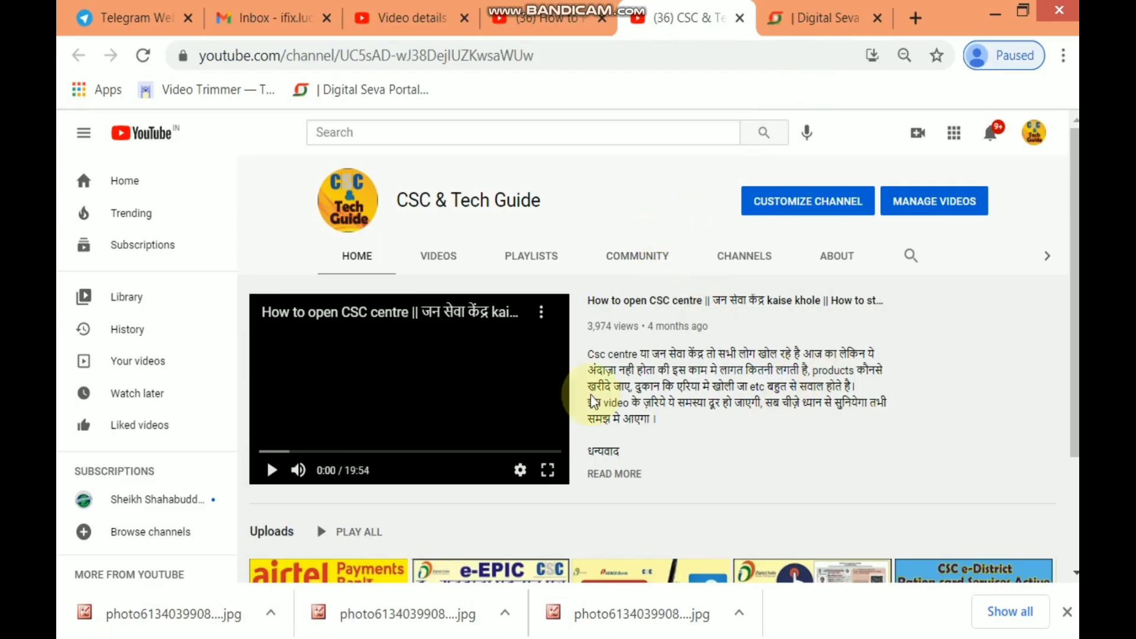
# Go back to the Digital Seva portal showing the POS search results
pyautogui.scroll(-3, 740, 431)
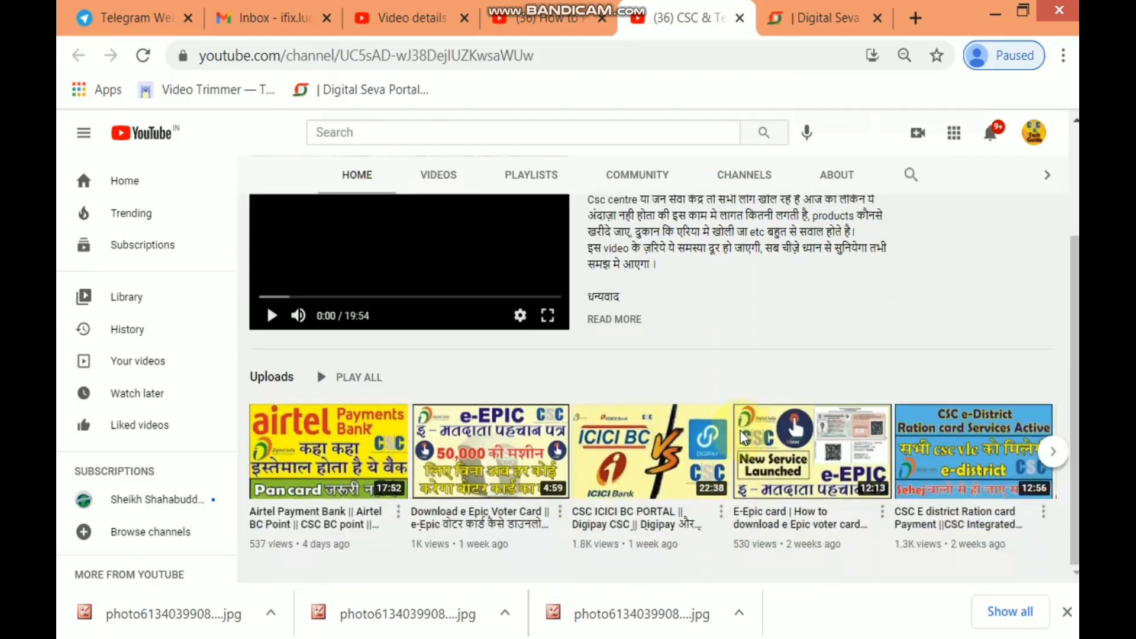
pyautogui.scroll(3, 741, 432)
pyautogui.scroll(-3, 740, 431)
pyautogui.scroll(3, 741, 436)
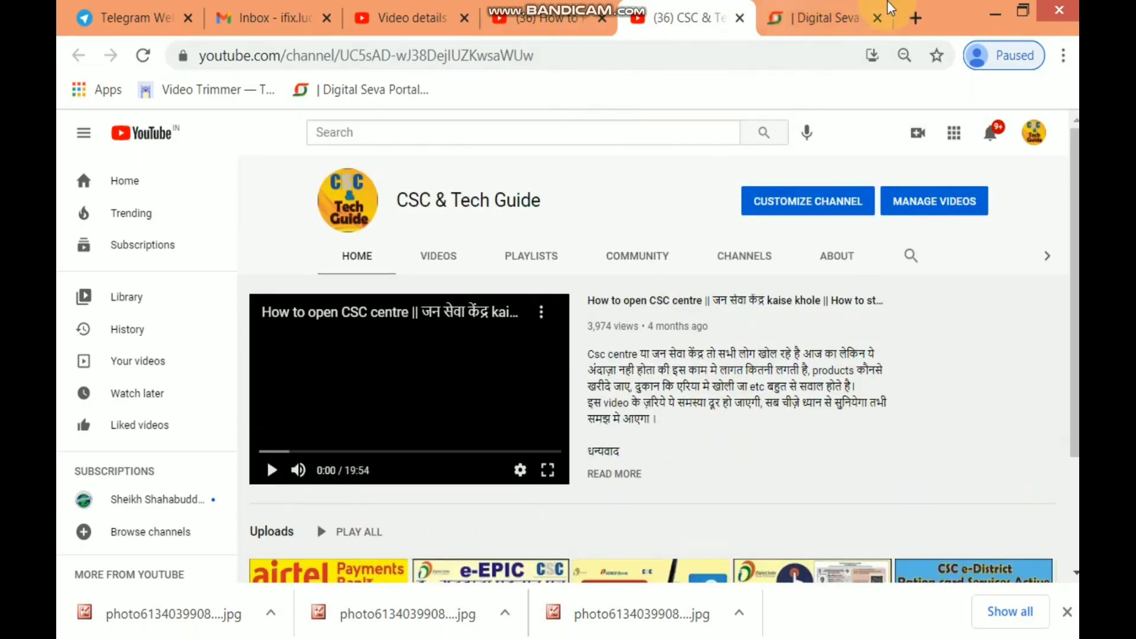
pyautogui.click(820, 13)
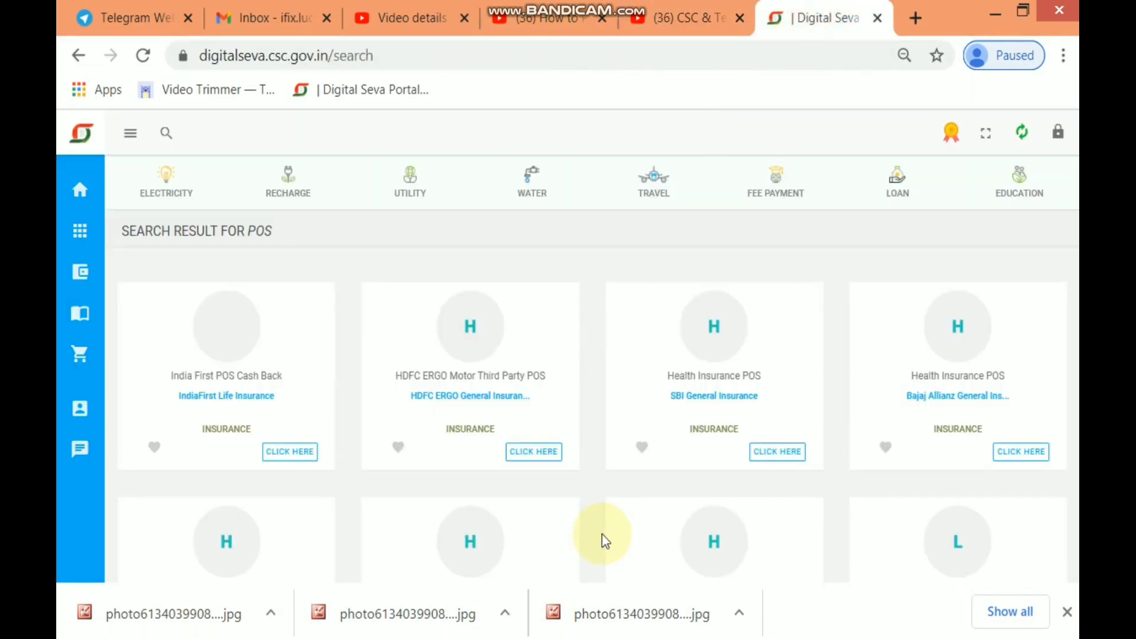
# Open the dashboard and scroll Recent Transactions to the ₹769.48 Motor Third Party POS purchase
pyautogui.scroll(-4, 602, 534)
pyautogui.scroll(4, 602, 534)
pyautogui.click(83, 204)
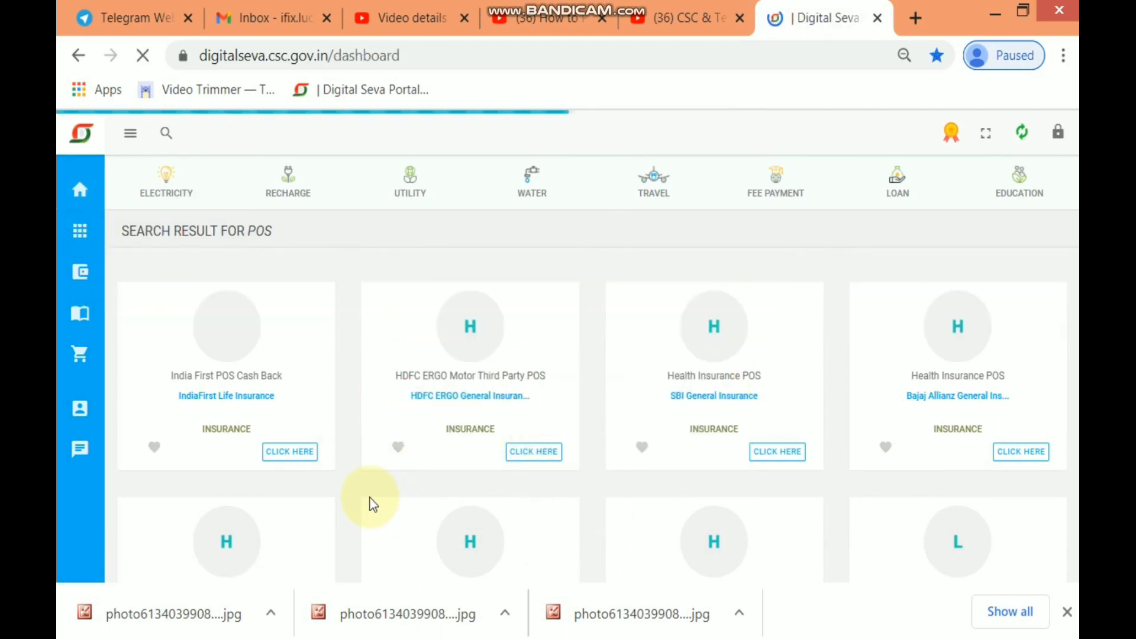
pyautogui.scroll(-3, 414, 506)
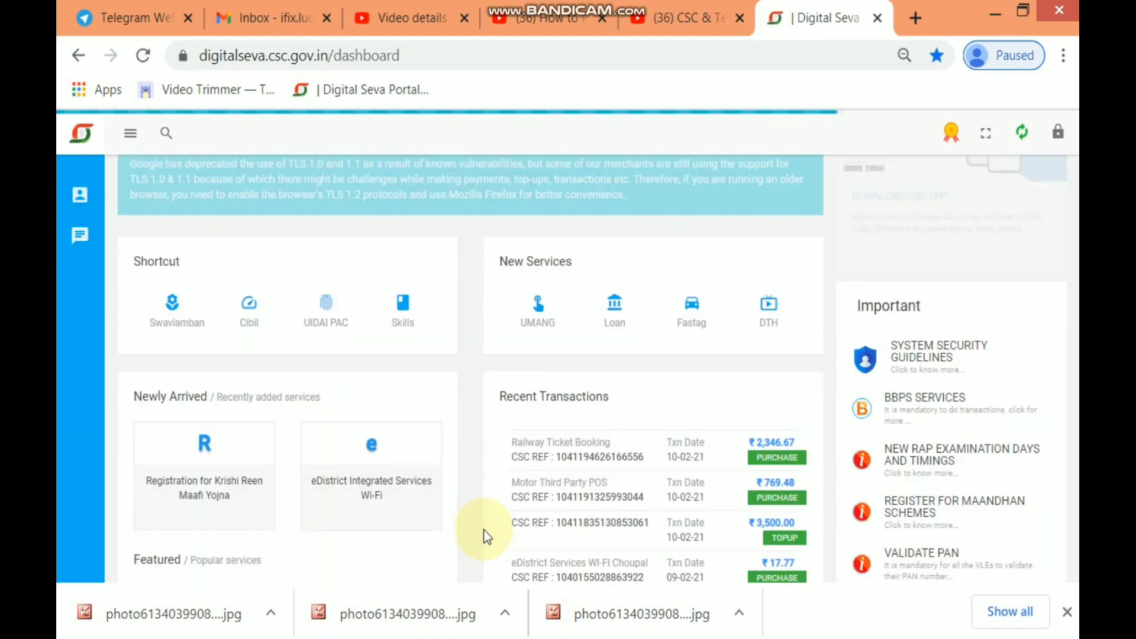
pyautogui.scroll(-2, 485, 536)
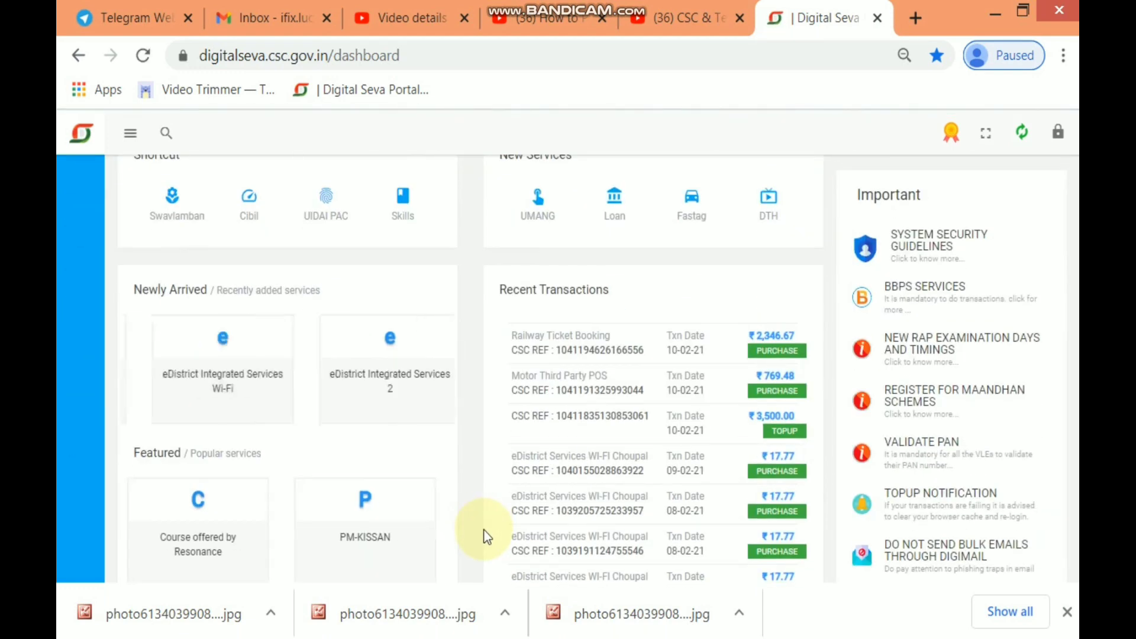
pyautogui.scroll(-1, 484, 536)
pyautogui.scroll(4, 484, 536)
pyautogui.scroll(-5, 483, 530)
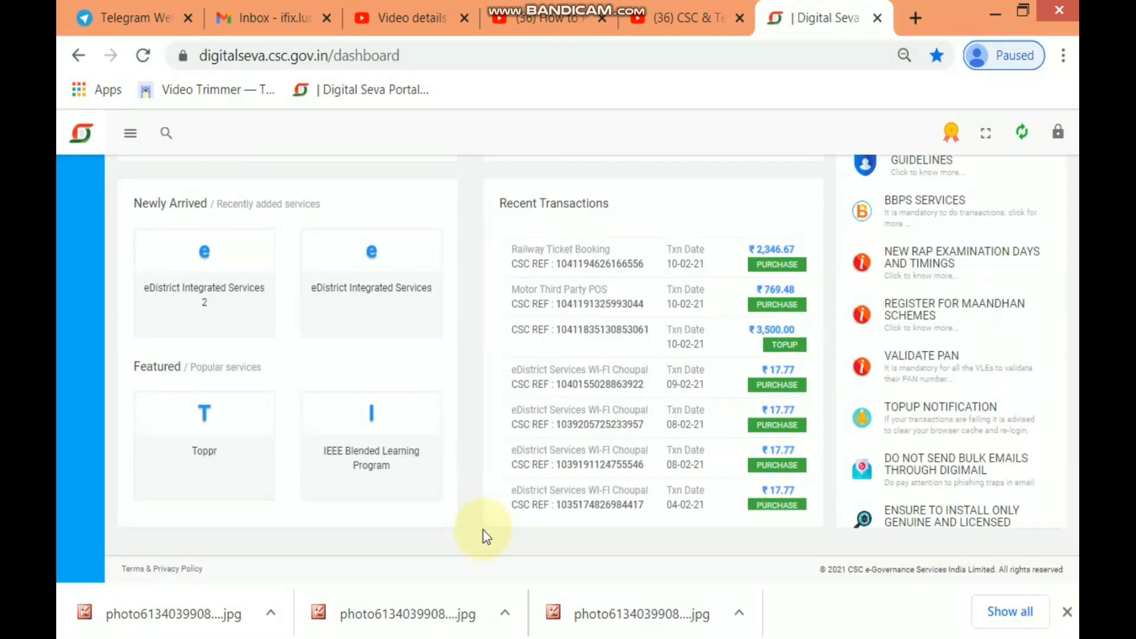
pyautogui.scroll(5, 483, 530)
pyautogui.scroll(-5, 483, 530)
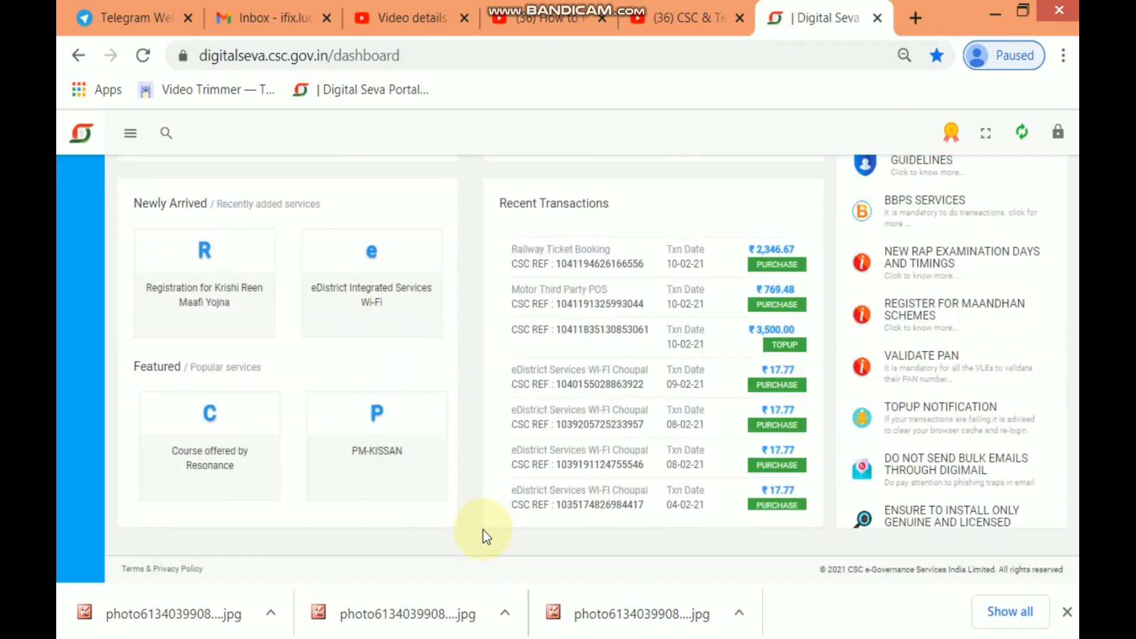
pyautogui.scroll(5, 483, 530)
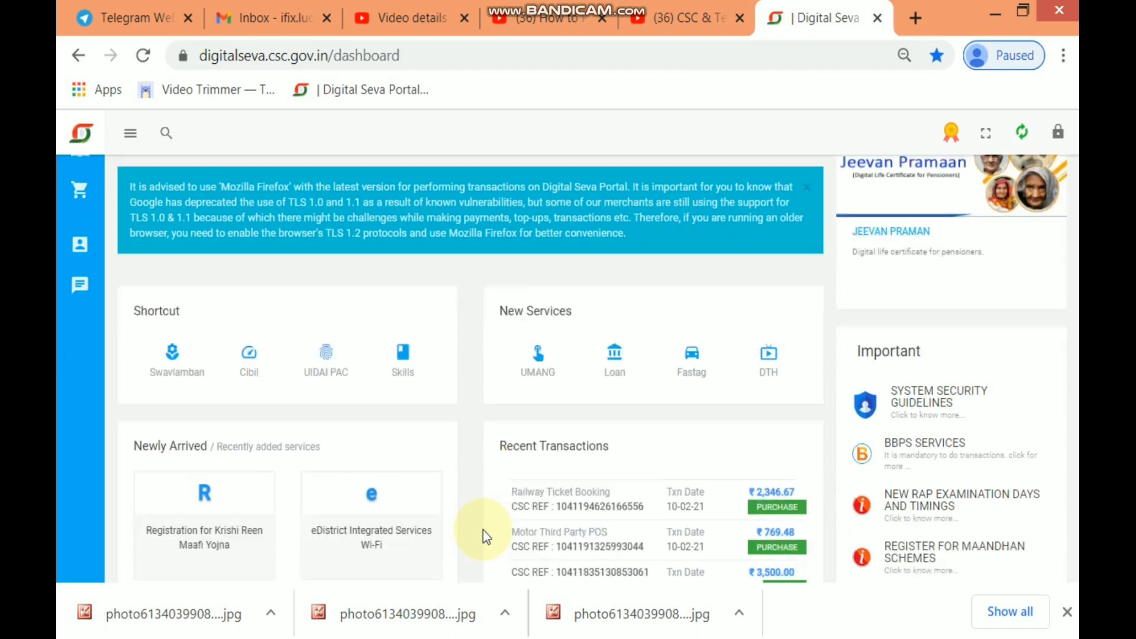
pyautogui.scroll(3, 483, 530)
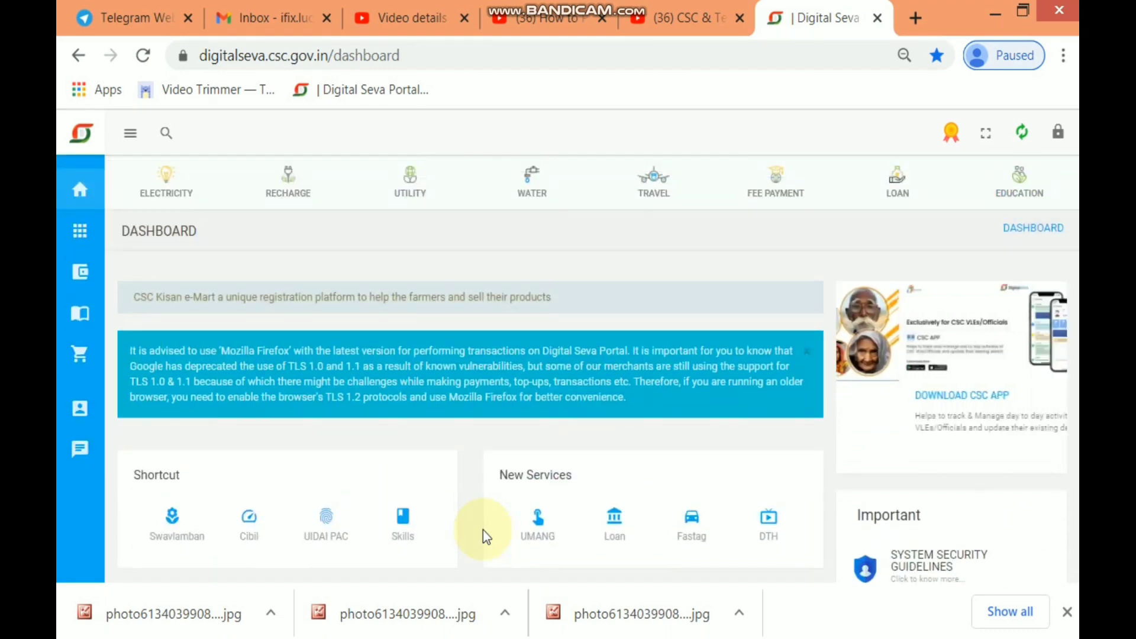
pyautogui.scroll(-2, 483, 530)
pyautogui.scroll(2, 483, 530)
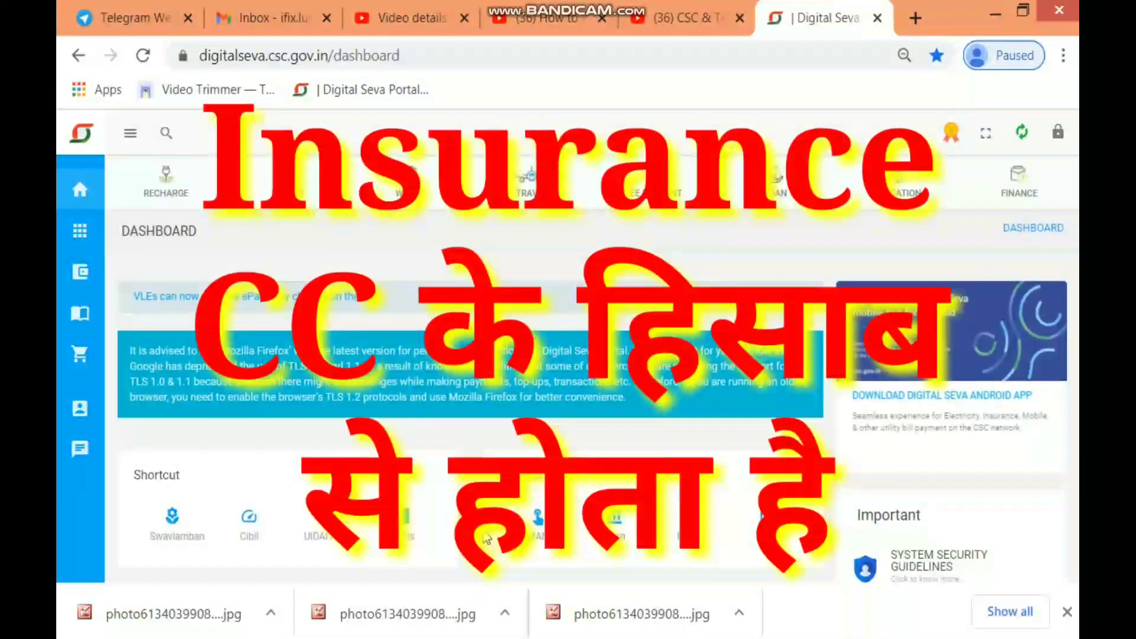
pyautogui.scroll(-5, 485, 536)
pyautogui.scroll(5, 486, 537)
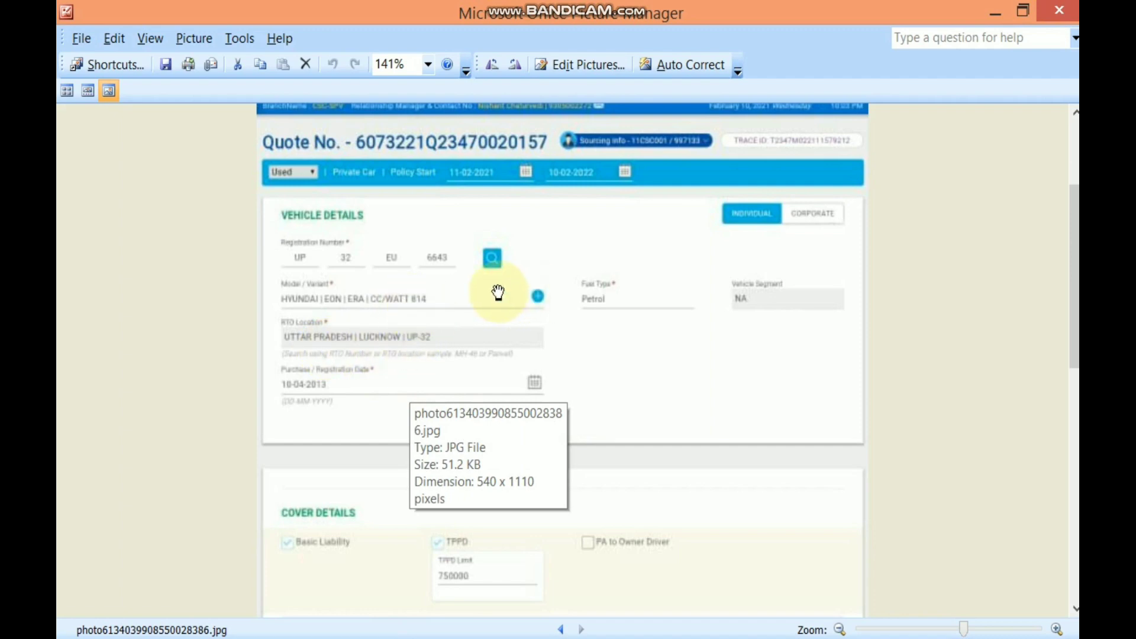
# Go back two screenshots to the ₹2445 quote with Basic Liability 2072, then forward one
pyautogui.scroll(-6, 668, 433)
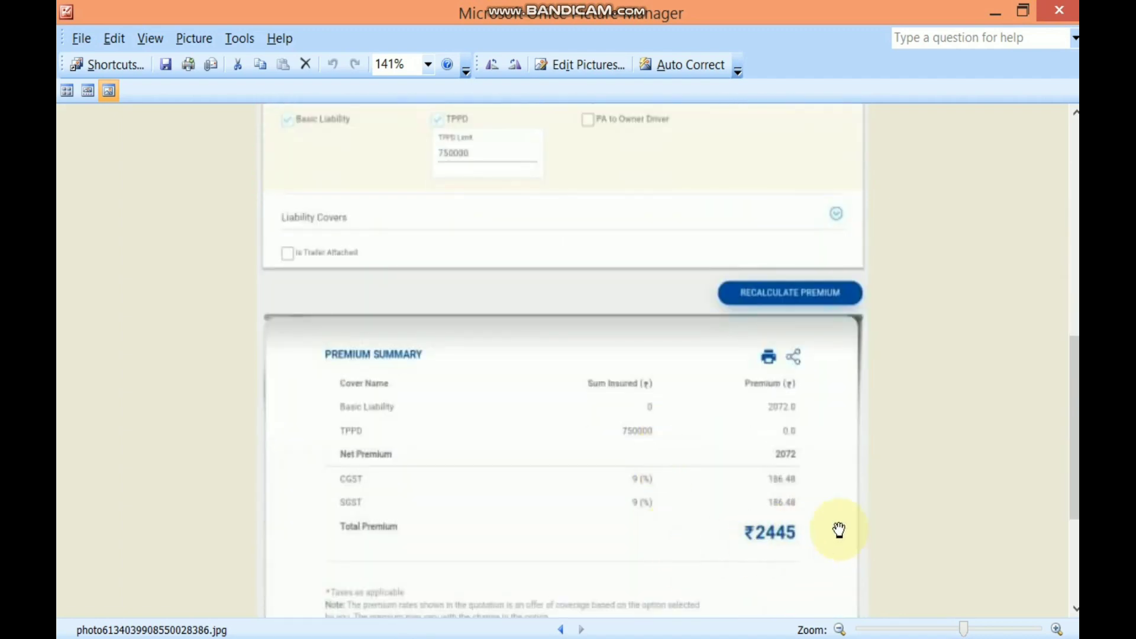
pyautogui.scroll(6, 605, 527)
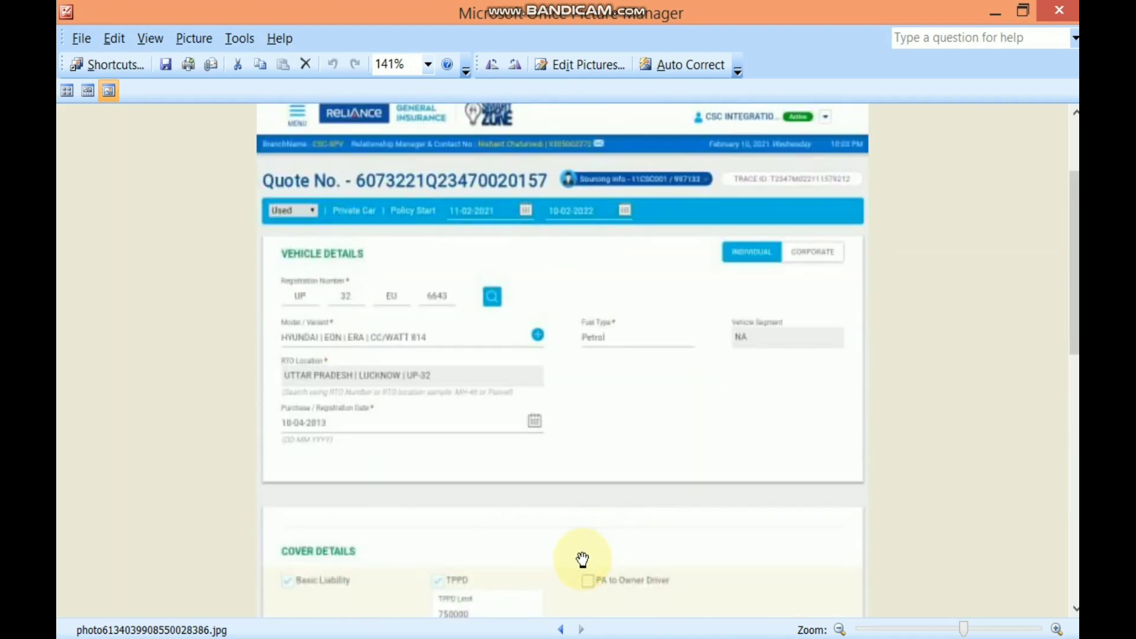
pyautogui.scroll(3, 582, 559)
pyautogui.scroll(-2, 582, 560)
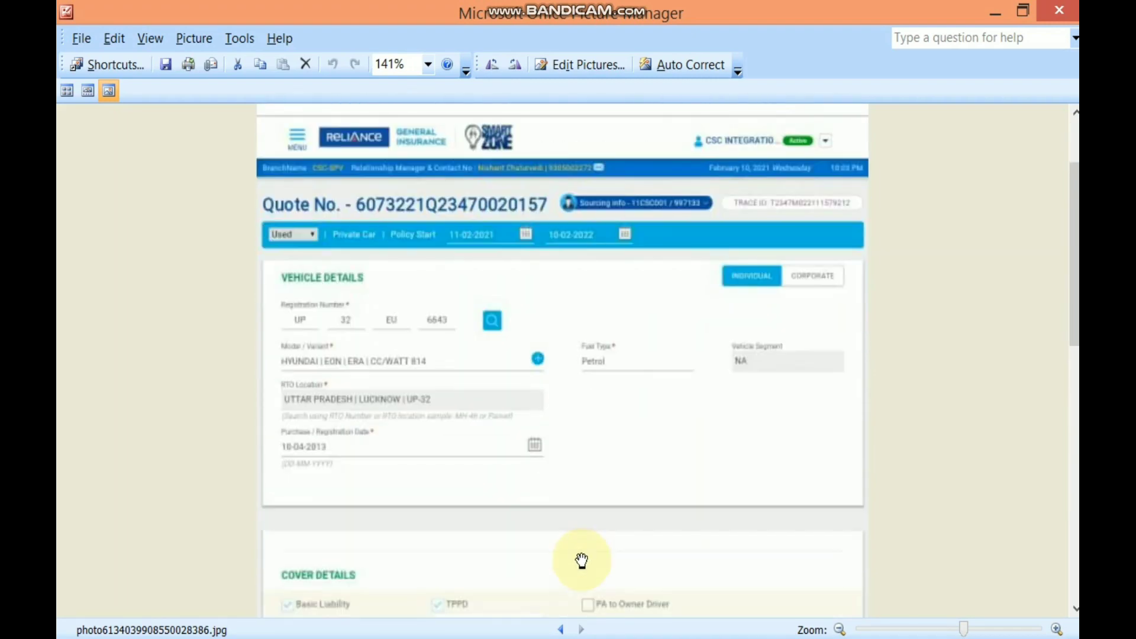
pyautogui.scroll(-6, 583, 561)
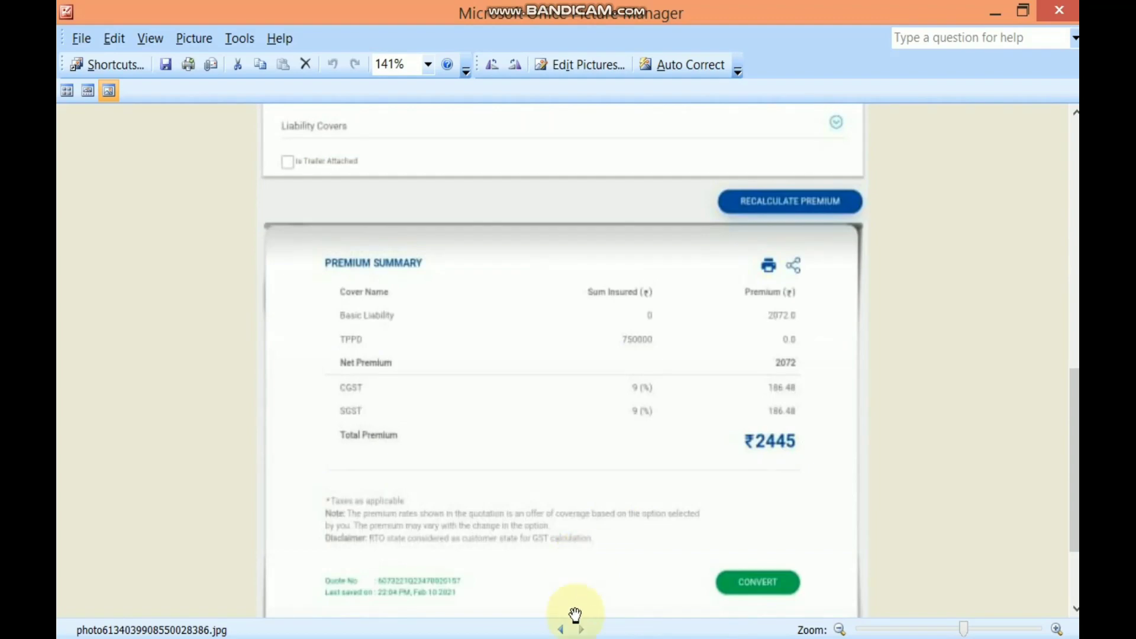
pyautogui.click(564, 629)
pyautogui.click(564, 629)
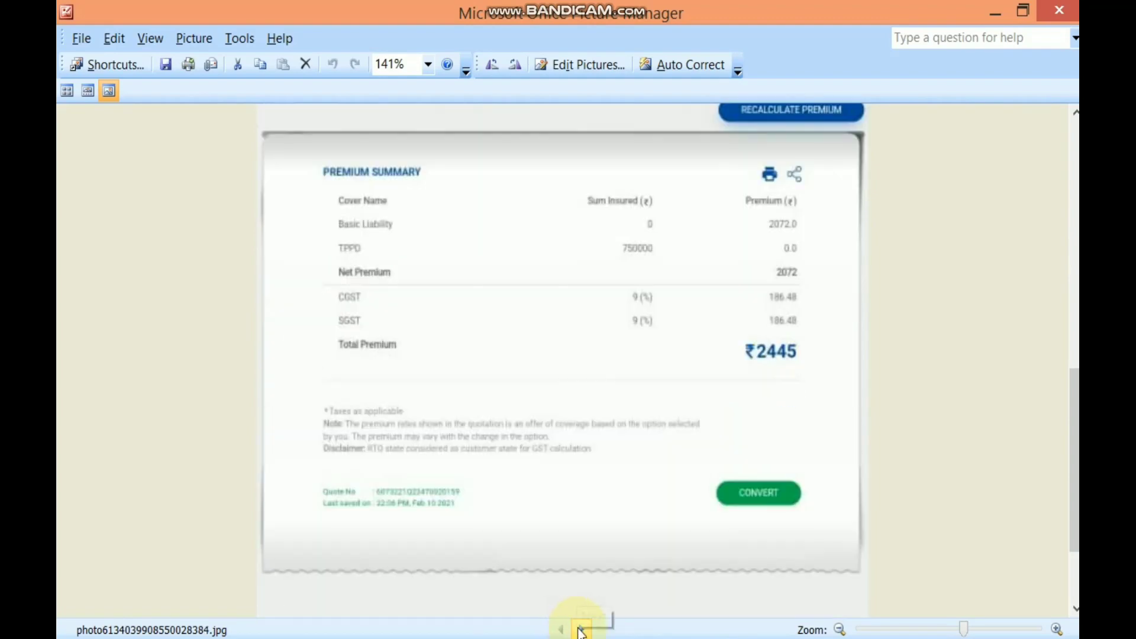
pyautogui.click(582, 629)
pyautogui.scroll(8, 533, 367)
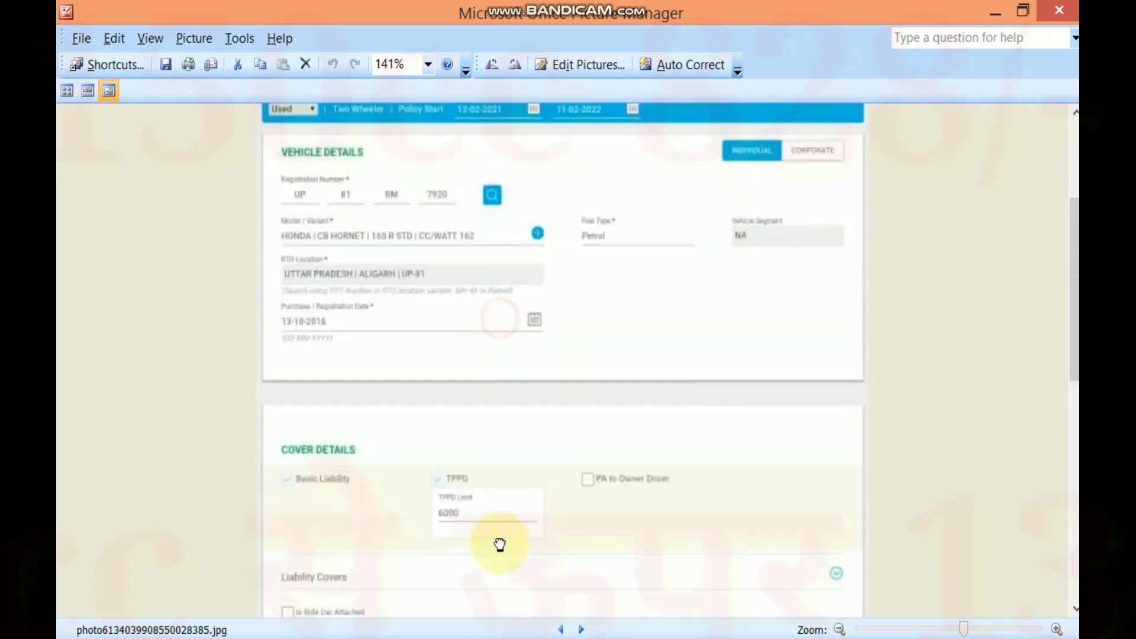
# Scroll through the Honda CB Hornet 160 quote with TPPD limit 6000 and ₹1349 total
pyautogui.scroll(2, 477, 304)
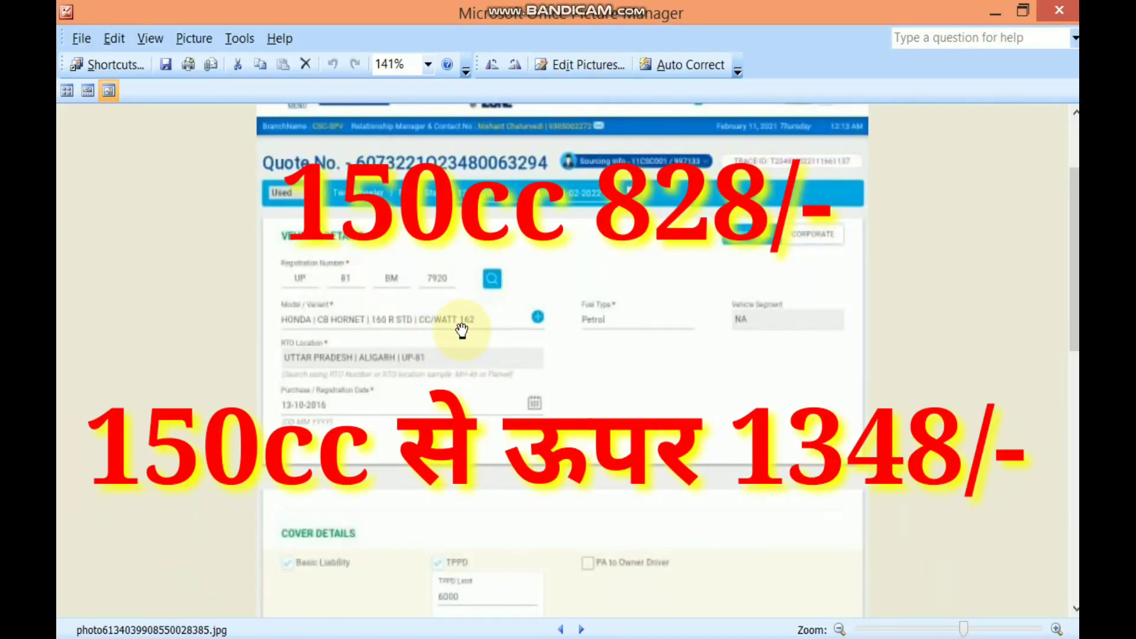
pyautogui.scroll(-15, 665, 483)
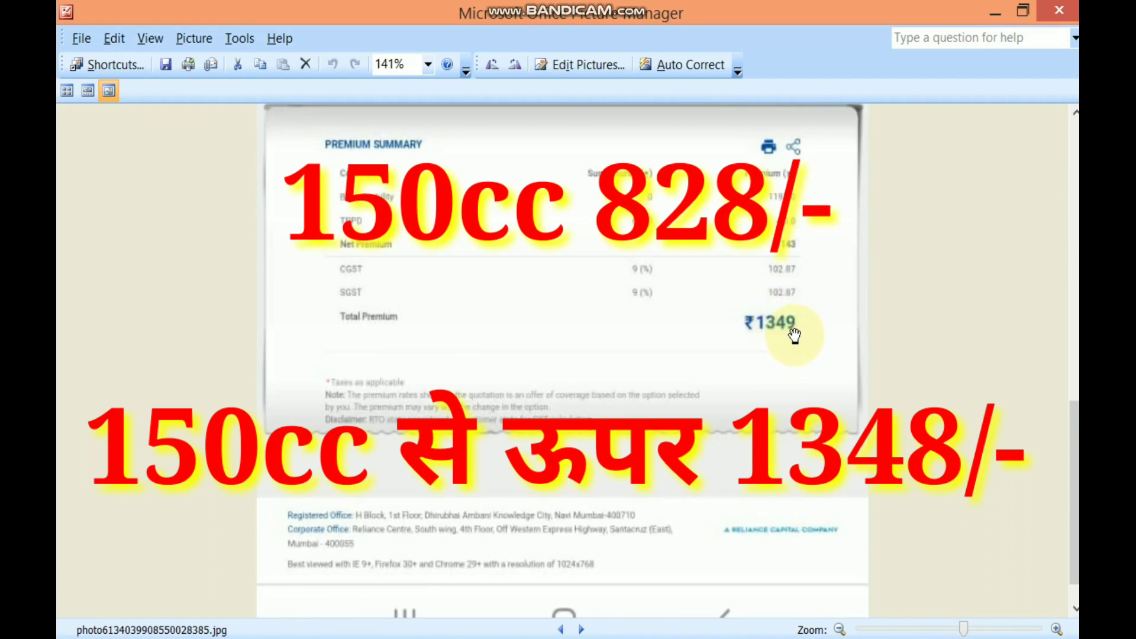
pyautogui.scroll(15, 634, 349)
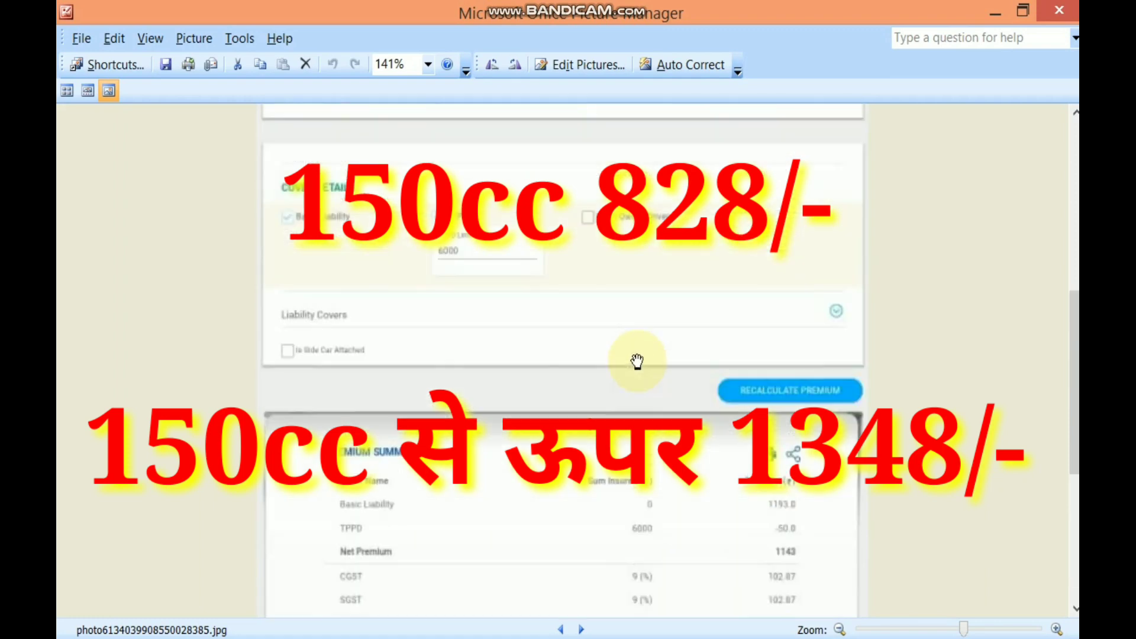
pyautogui.scroll(-3, 637, 361)
pyautogui.scroll(5, 637, 361)
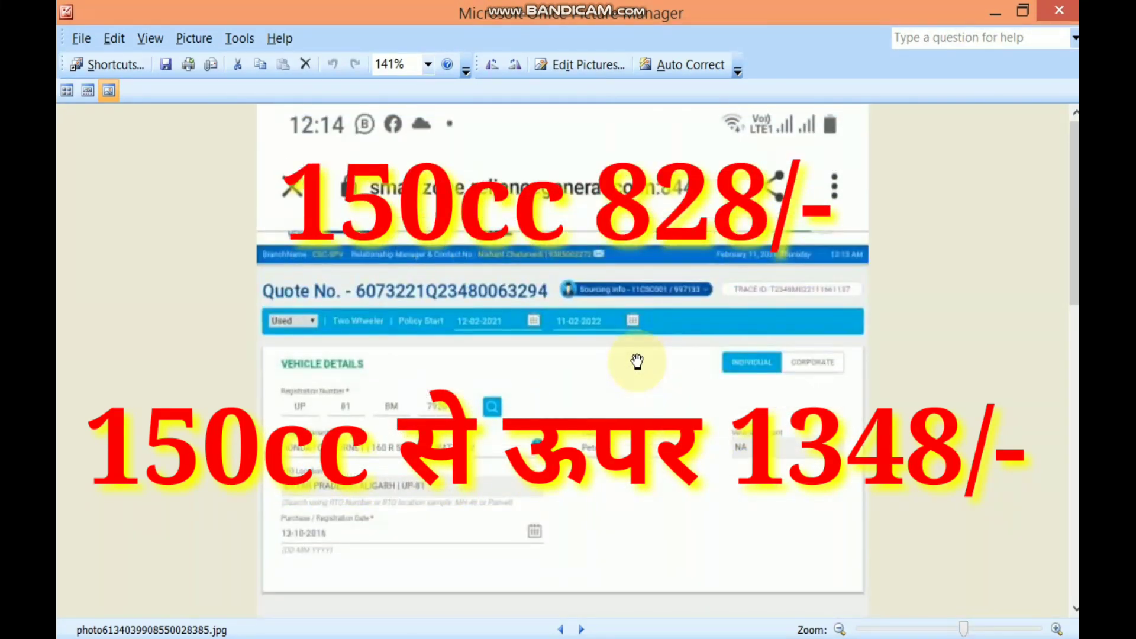
pyautogui.scroll(-10, 637, 361)
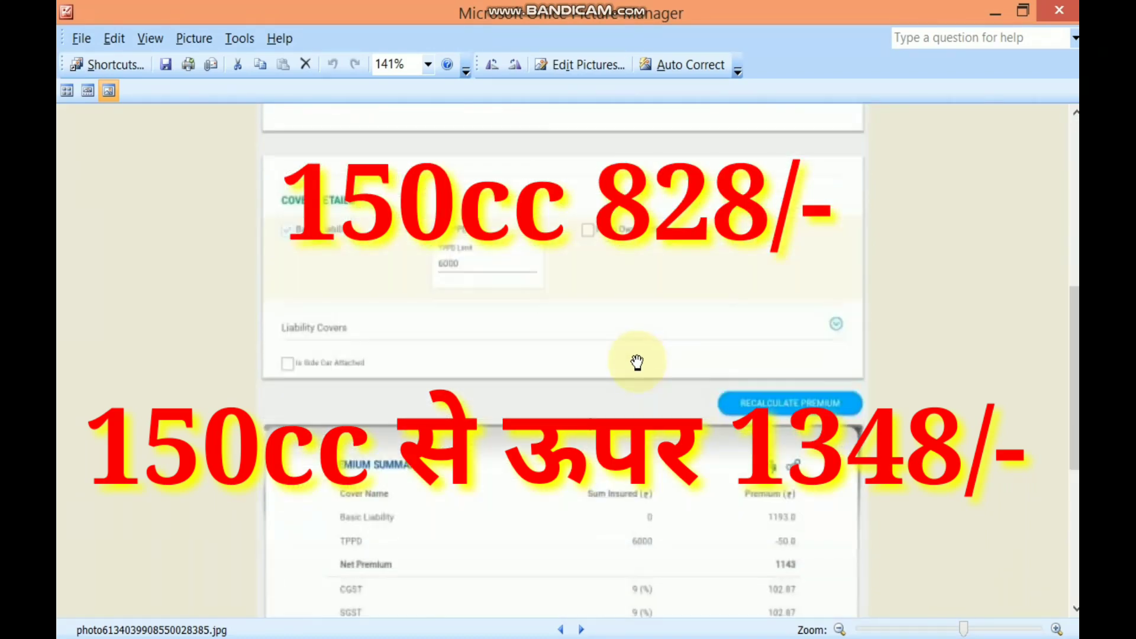
pyautogui.scroll(-1, 636, 361)
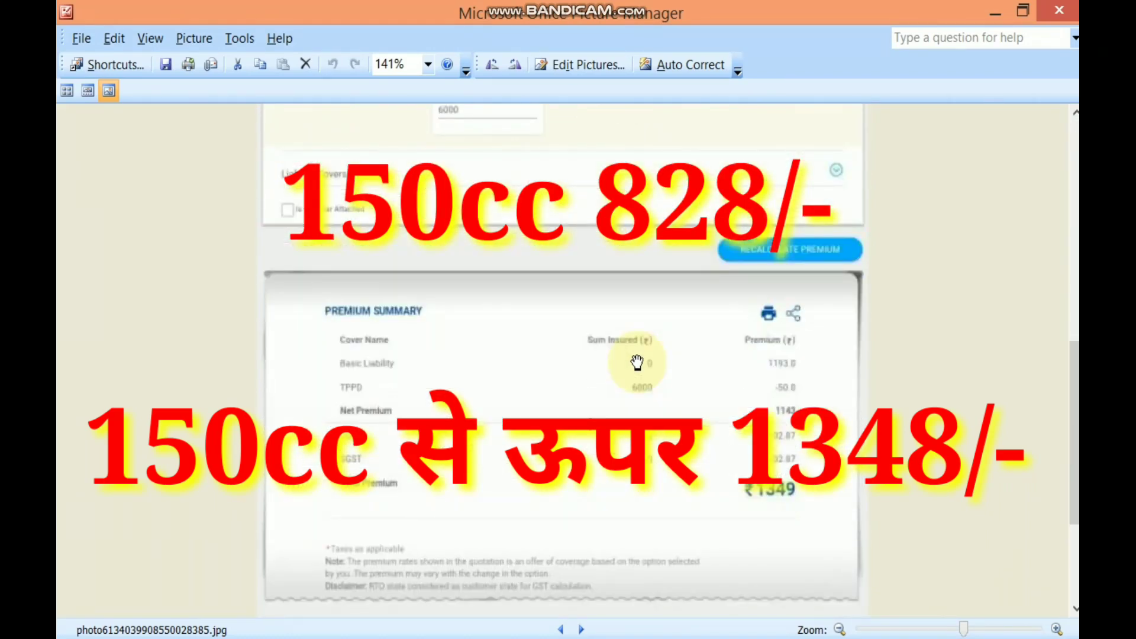
pyautogui.scroll(-2, 637, 363)
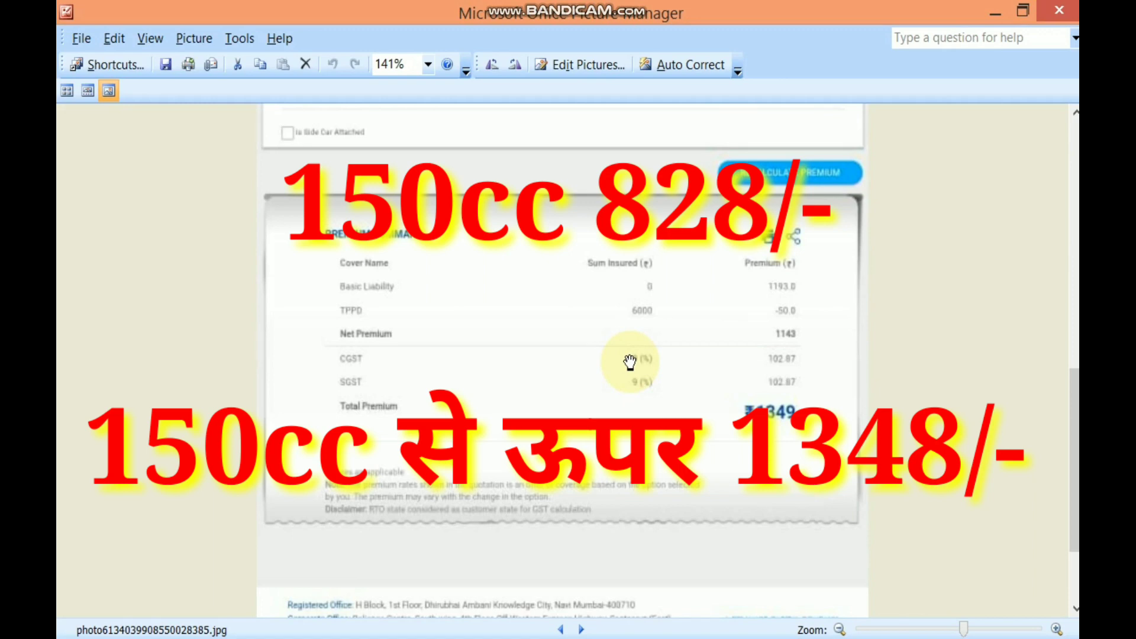
# Peek at the next screenshot, revisit the ₹1349 quote, then advance to the Hyundai EON ERA quote
pyautogui.click(585, 631)
pyautogui.click(562, 631)
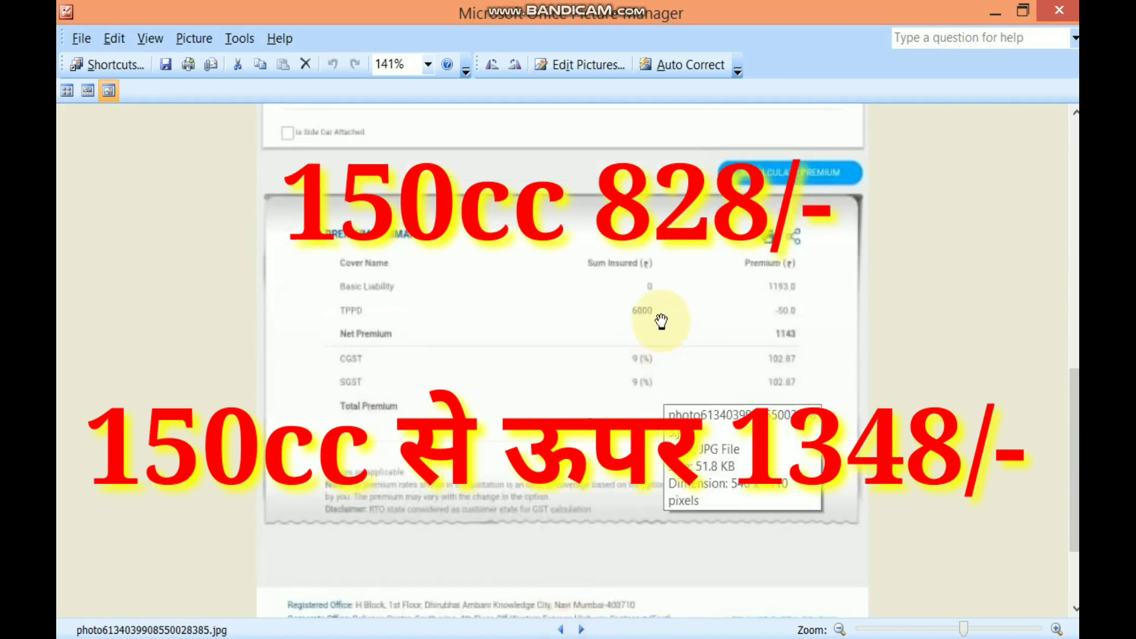
pyautogui.scroll(10, 781, 423)
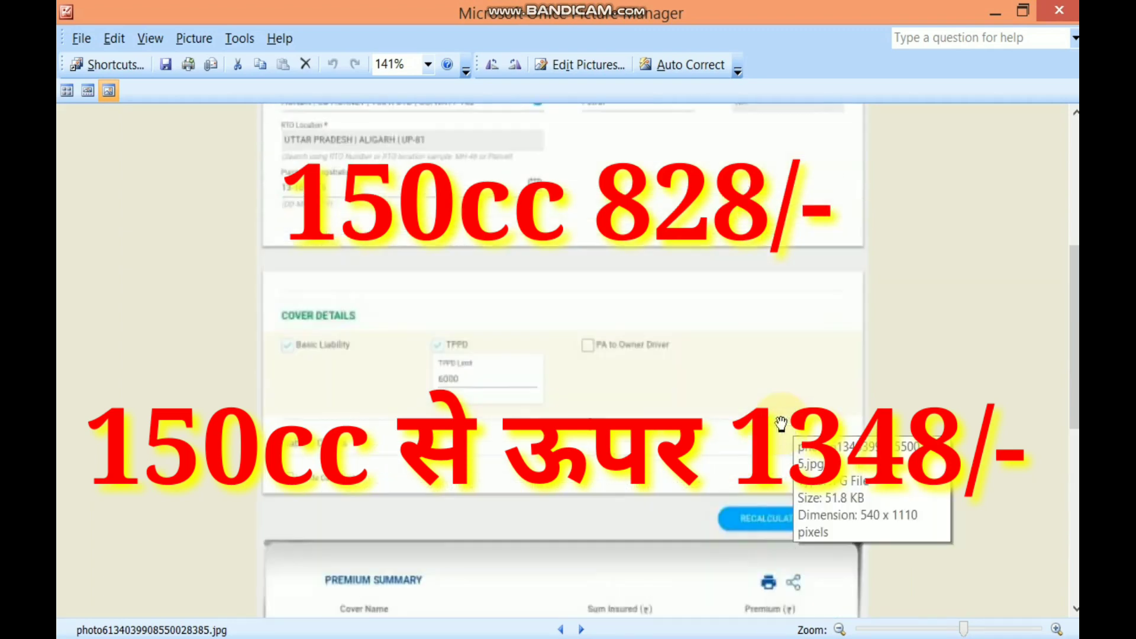
pyautogui.scroll(-5, 781, 423)
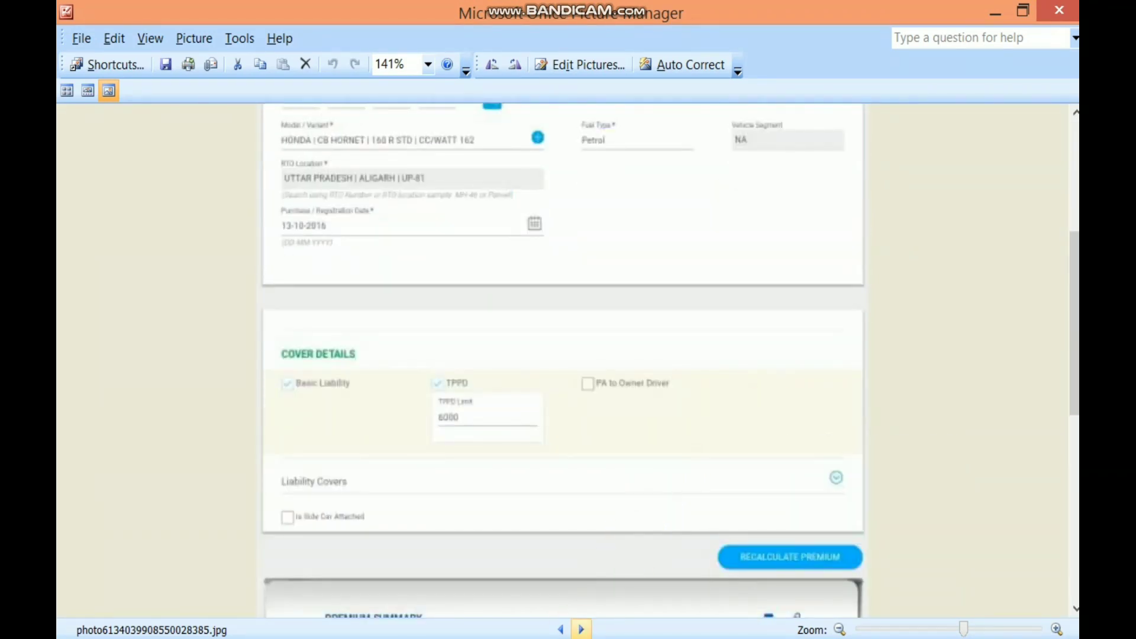
pyautogui.click(581, 632)
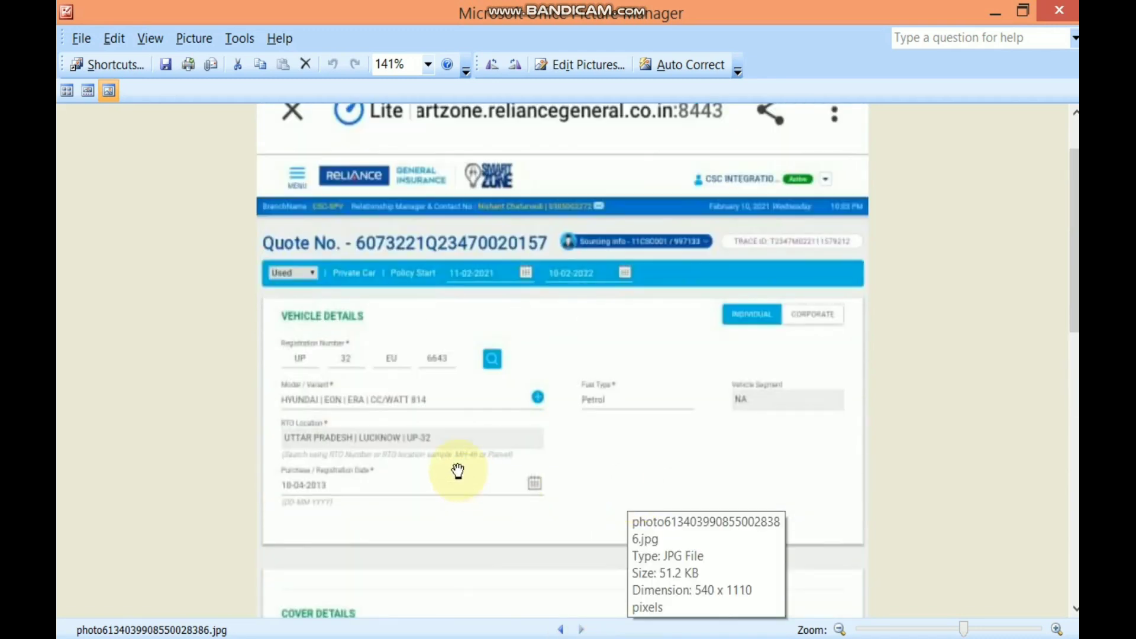
# Step back to the Maruti Alto LX ₹2445 quote, review it, then switch to the browser
pyautogui.scroll(-10, 621, 481)
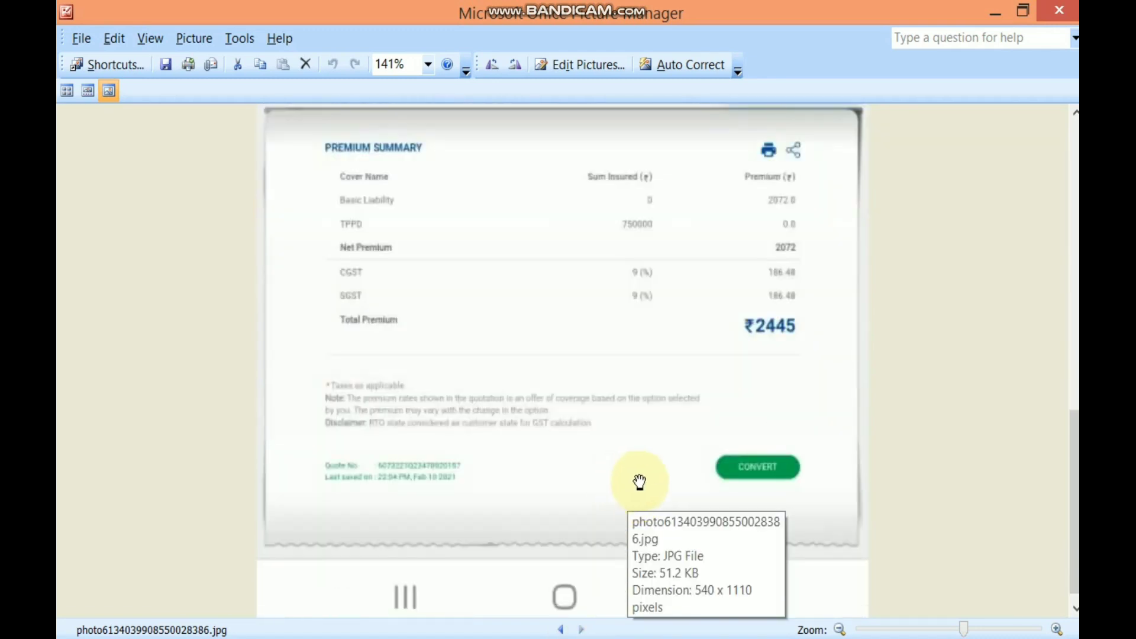
pyautogui.click(561, 629)
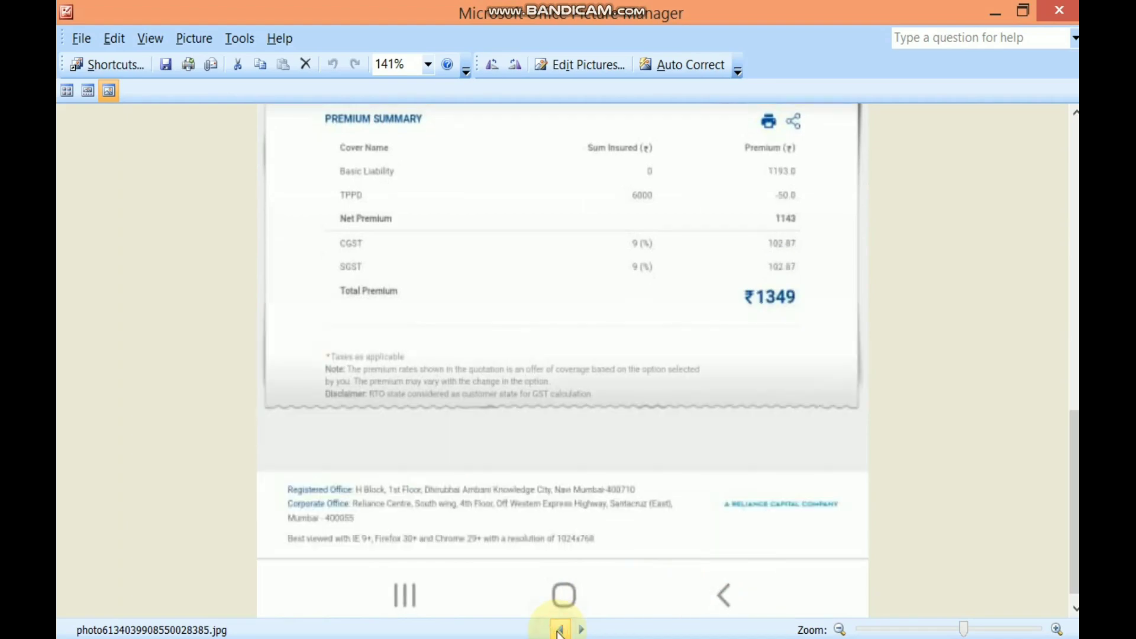
pyautogui.click(560, 630)
pyautogui.scroll(10, 584, 436)
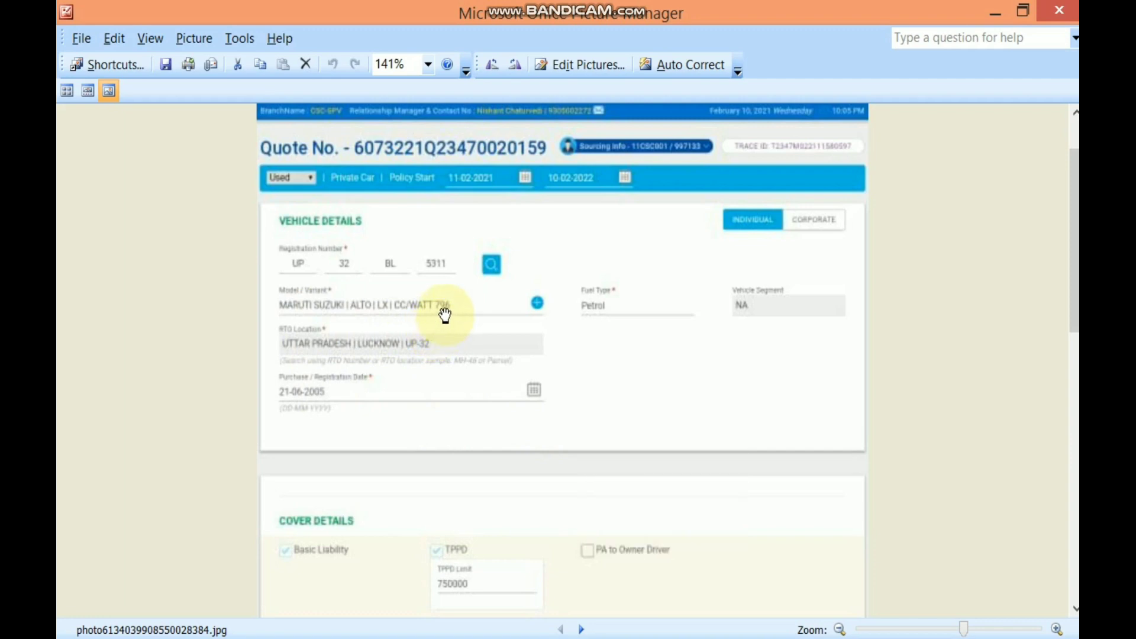
pyautogui.scroll(-9, 616, 424)
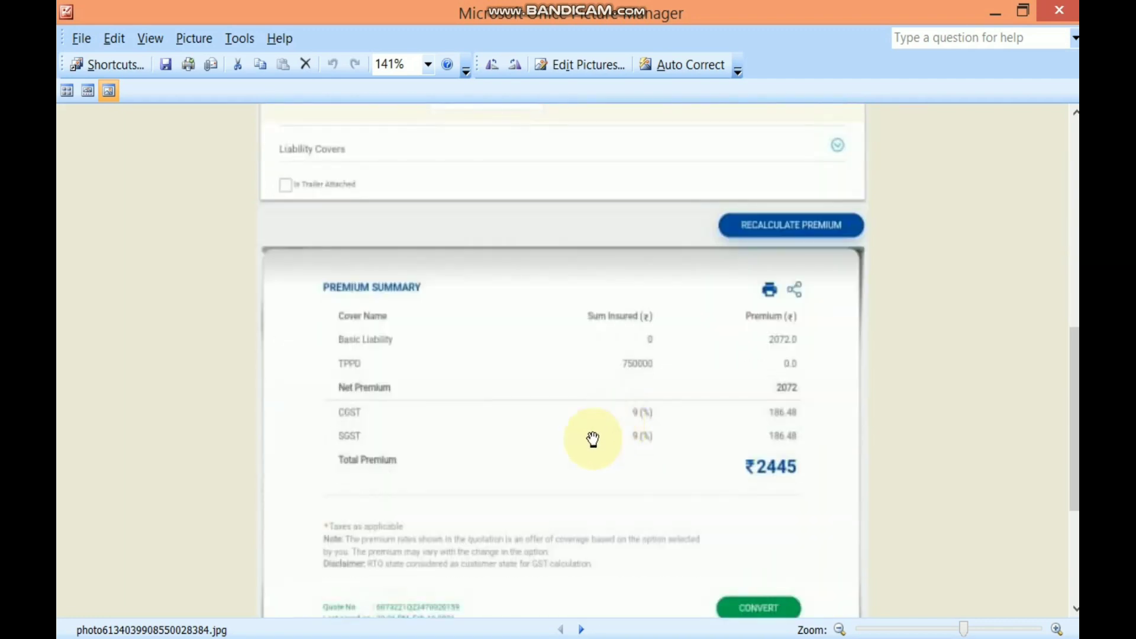
pyautogui.scroll(10, 714, 467)
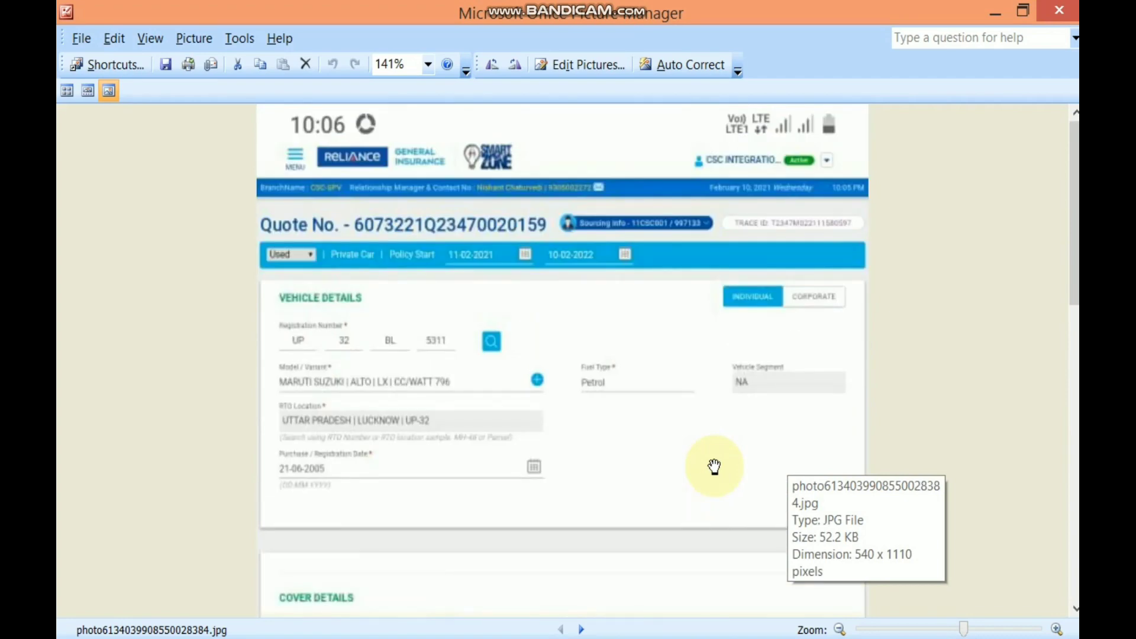
pyautogui.scroll(-3, 715, 466)
pyautogui.hotkey('alt', 'Tab')
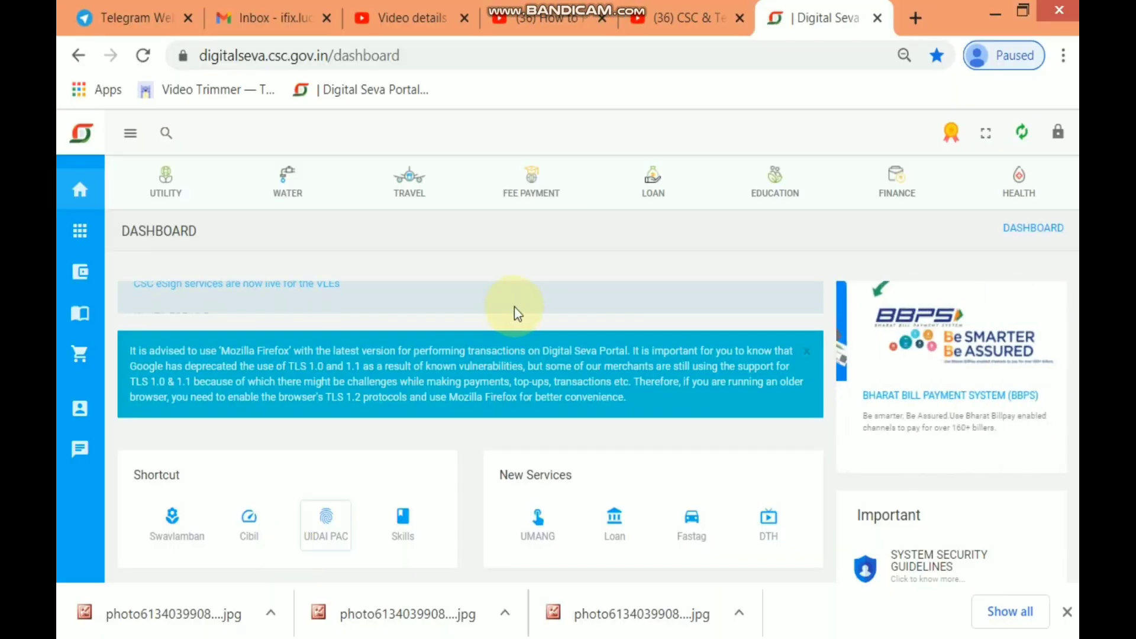
# Dismiss the blue TLS advisory notice, glance at the YouTube tabs, and return to Digital Seva
pyautogui.click(808, 356)
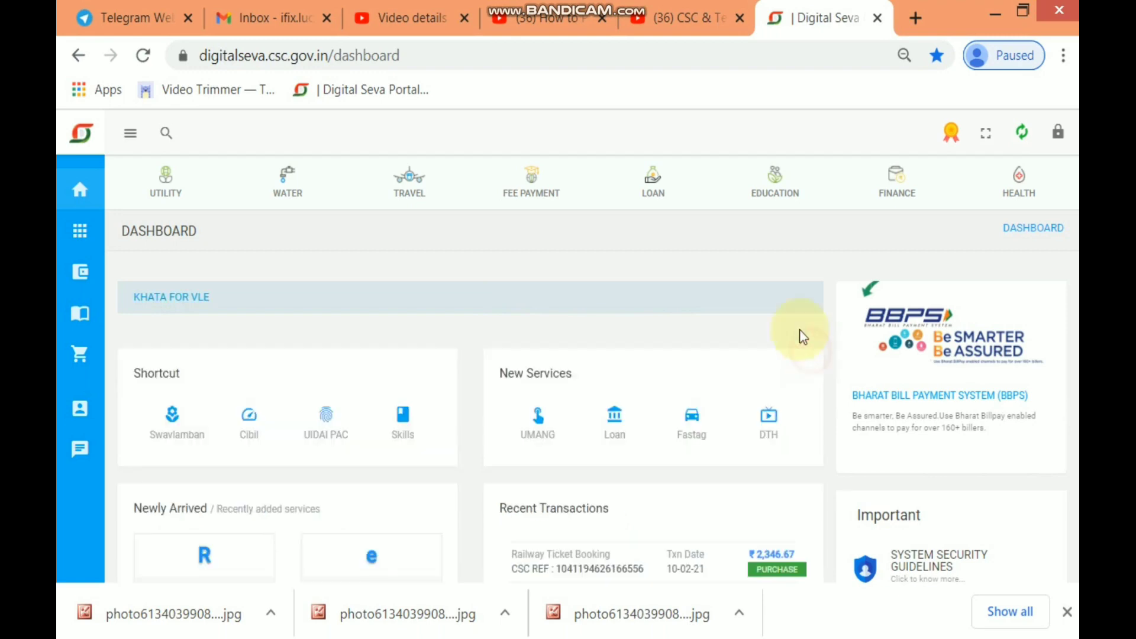
pyautogui.click(686, 18)
pyautogui.click(544, 18)
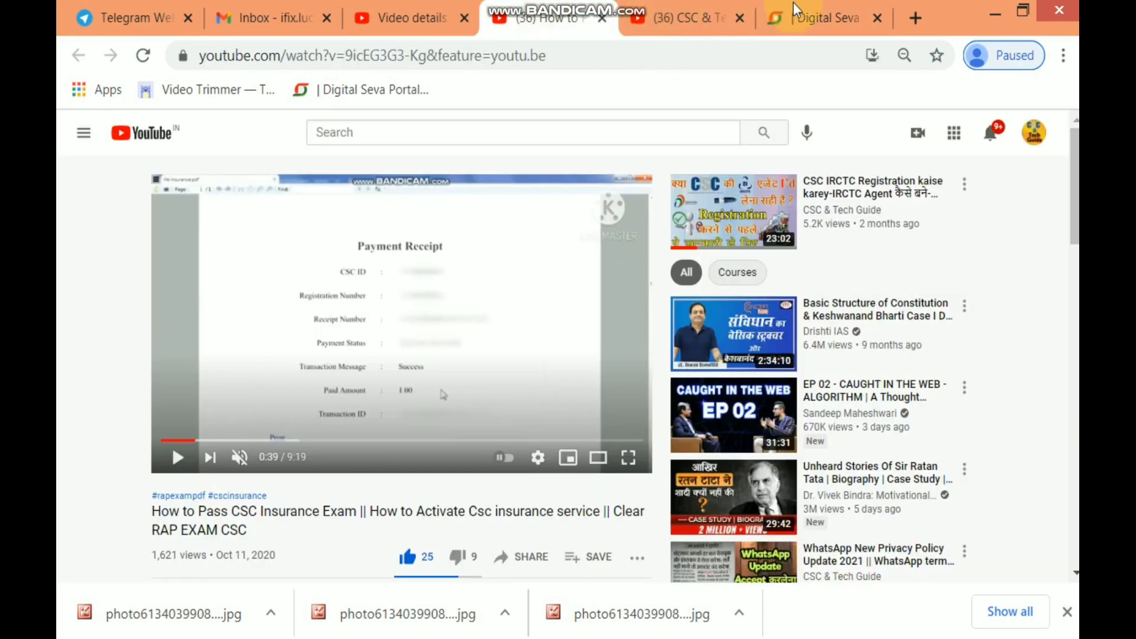
pyautogui.click(826, 18)
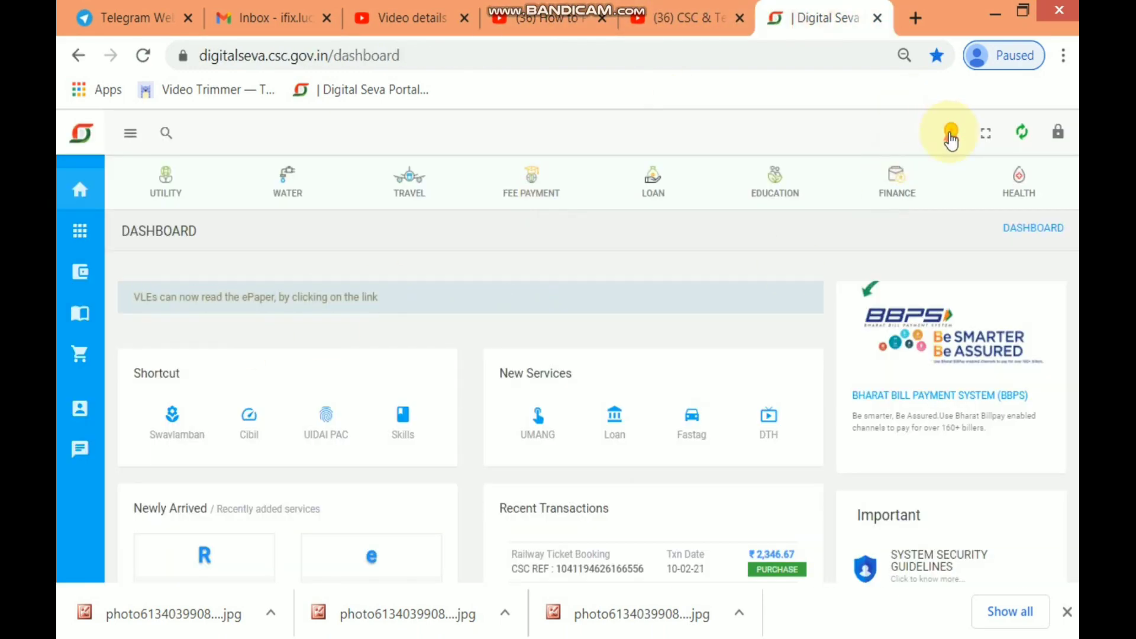
# After checking YouTube Studio, review Digital Seva's recent transactions: ₹769.48 Motor Third Party and ₹3,500.00 top-up
pyautogui.click(413, 23)
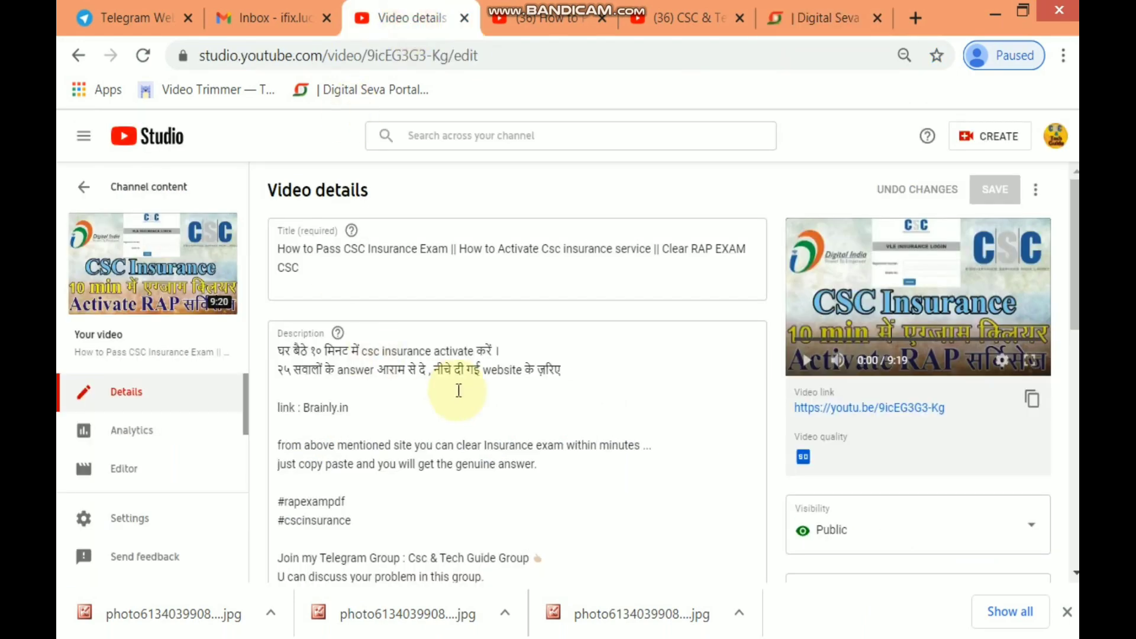
pyautogui.scroll(-6, 834, 555)
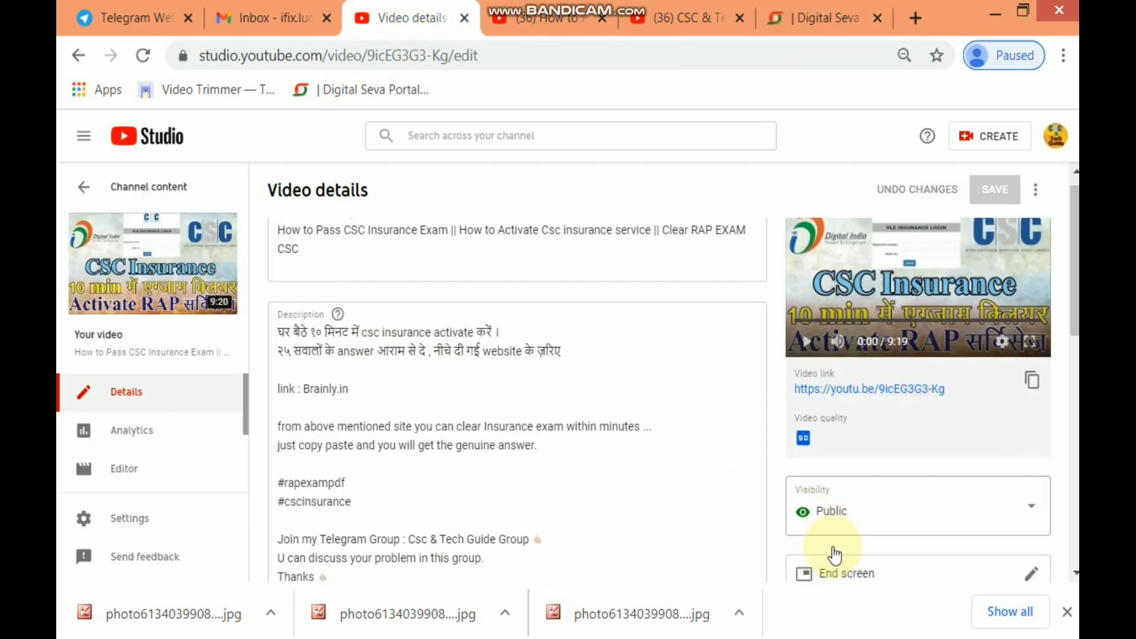
pyautogui.scroll(6, 458, 557)
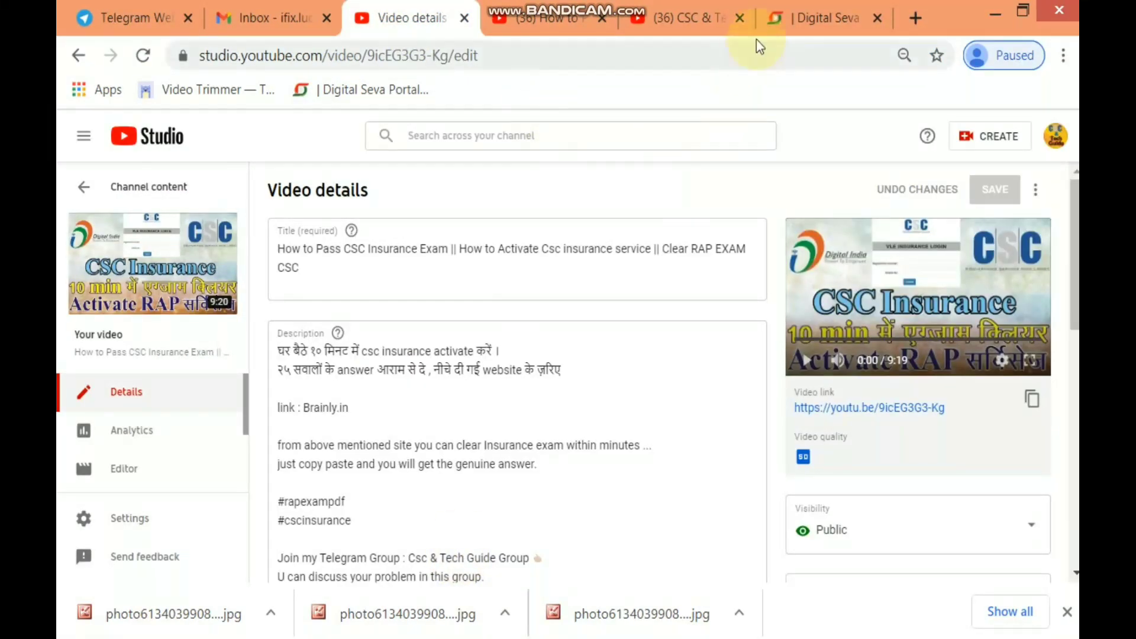
pyautogui.click(801, 11)
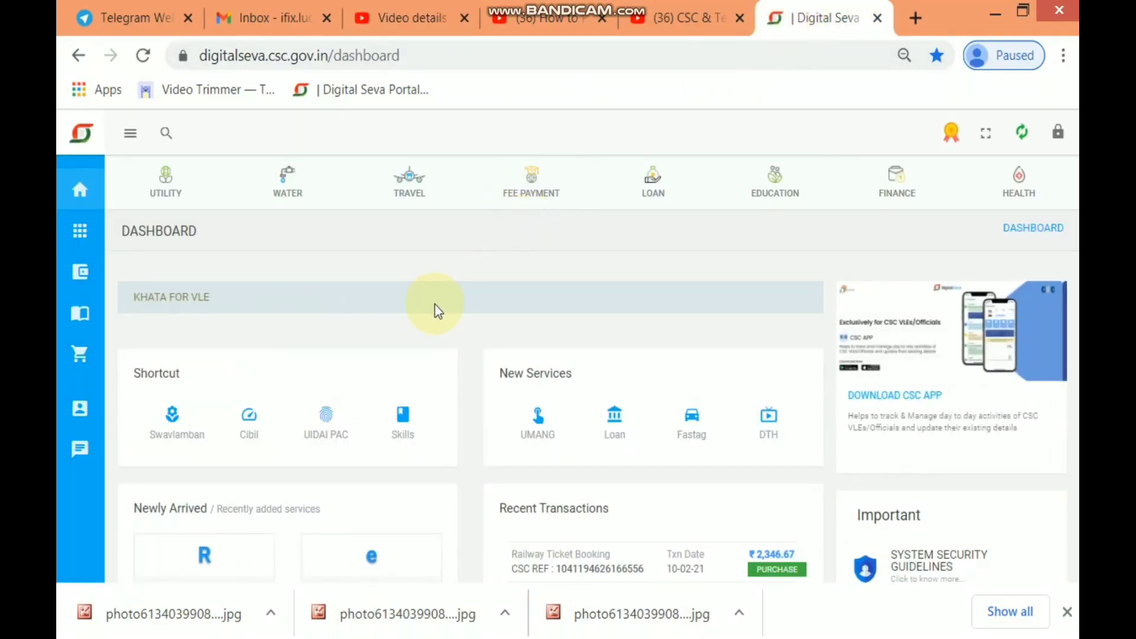
pyautogui.scroll(-10, 480, 424)
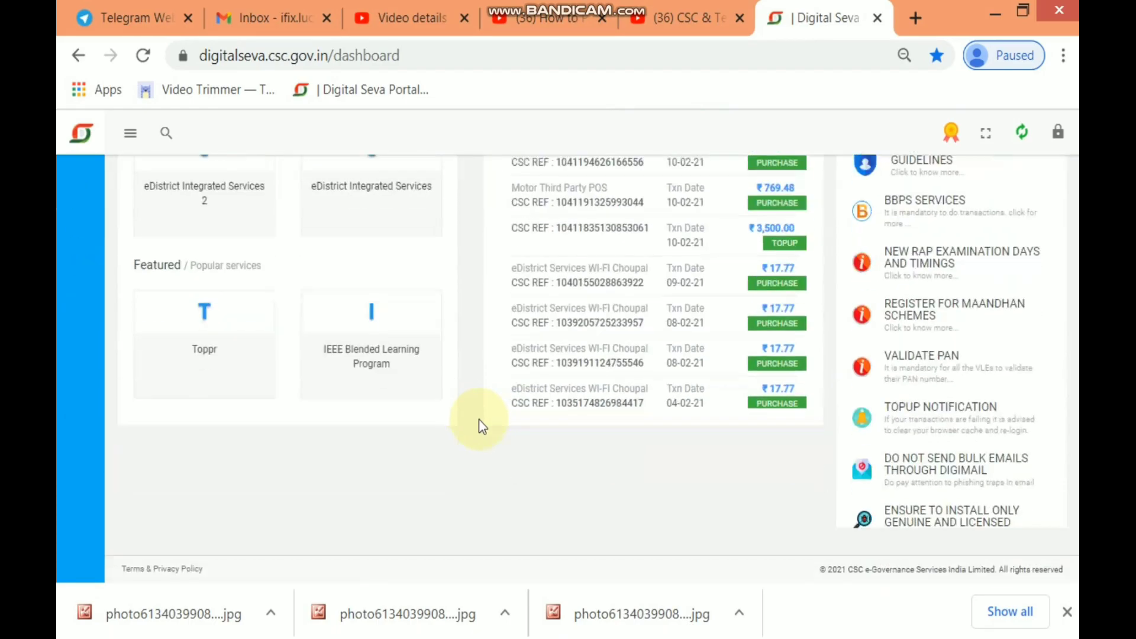